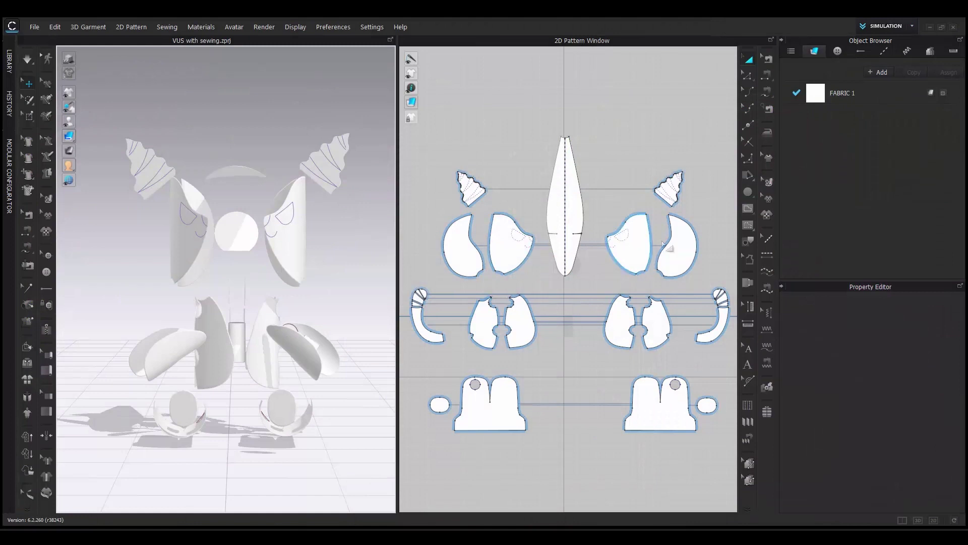
- Review the sewing lines between the plush pattern pieces in the 3D and 2D views
key(b)
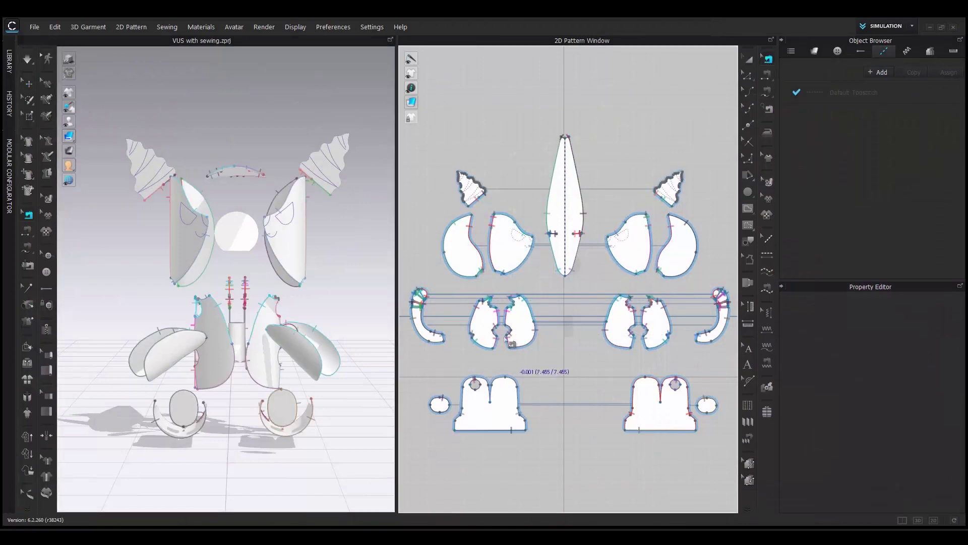
right_drag(348, 323, 253, 334)
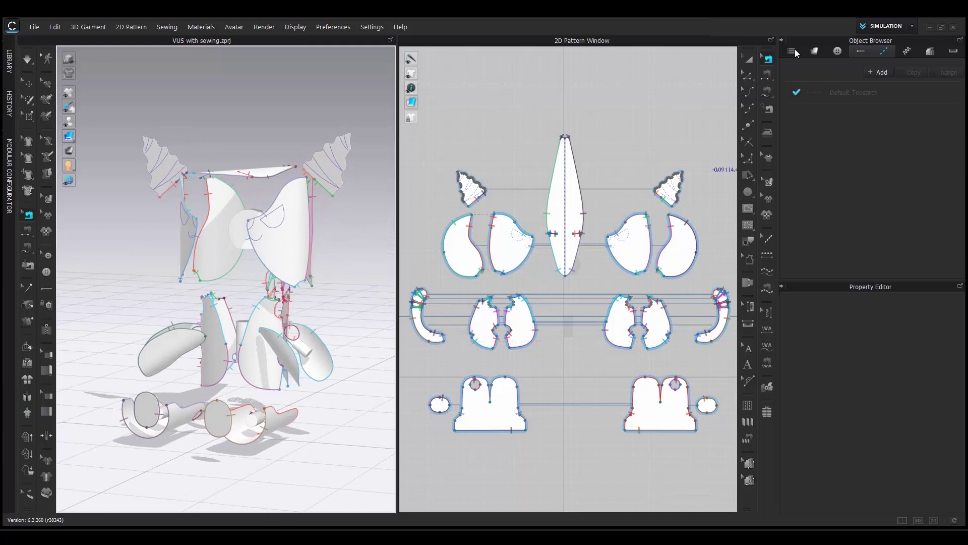
key(a)
- Simulate the arranged pattern pieces so they are sewn together into the plush, and stop the simulation
right_drag(319, 237, 337, 232)
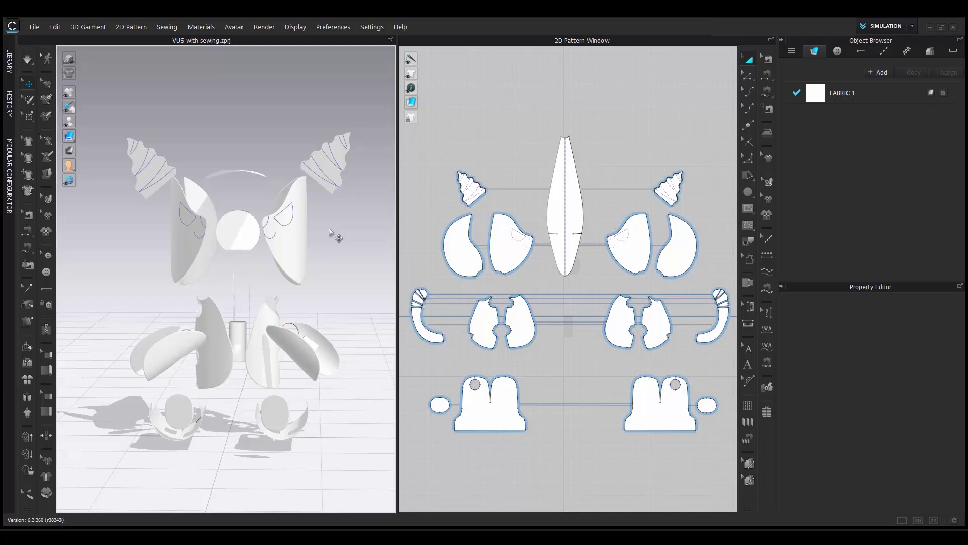
key(space)
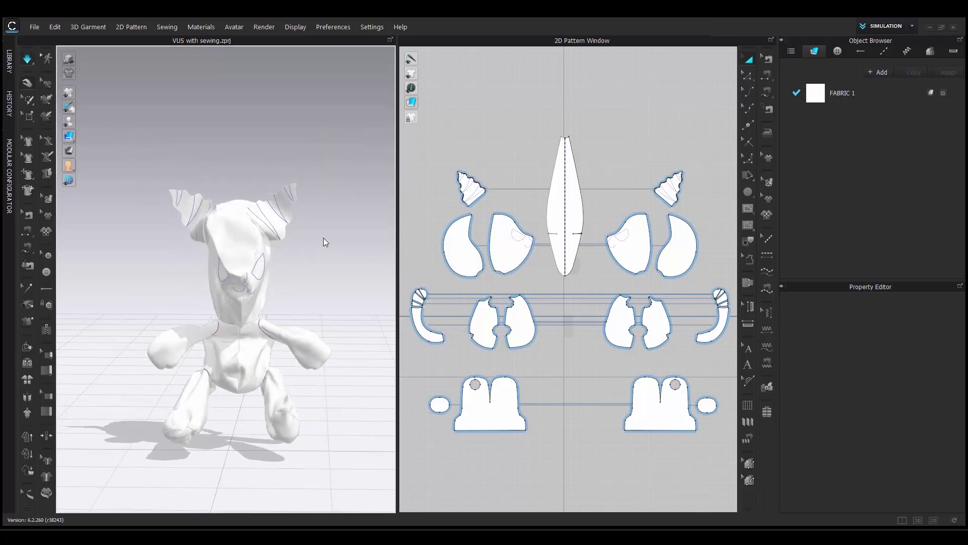
key(space)
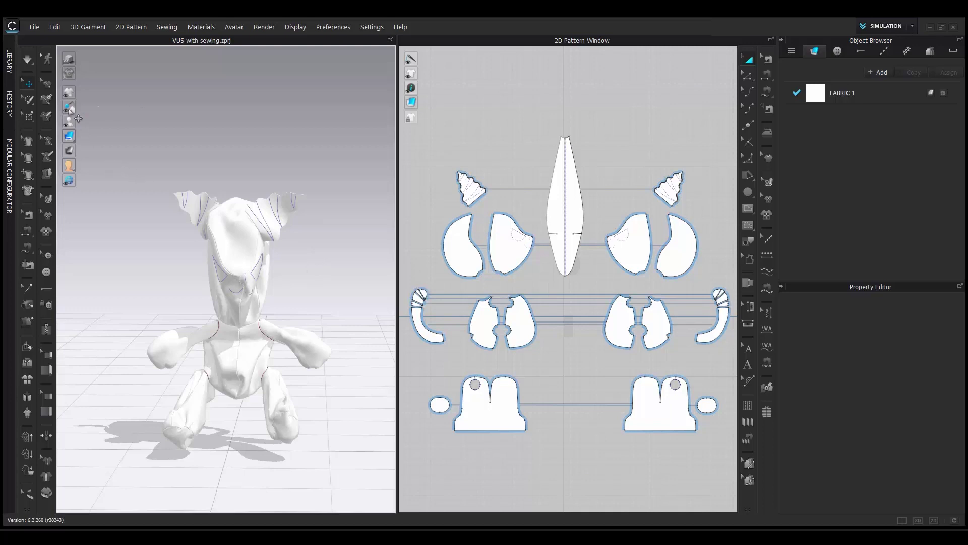
- Hide the garment to reach the avatar shapes inside it, deactivate them, and show only the garment again
click(82, 92)
mouse_move(72, 125)
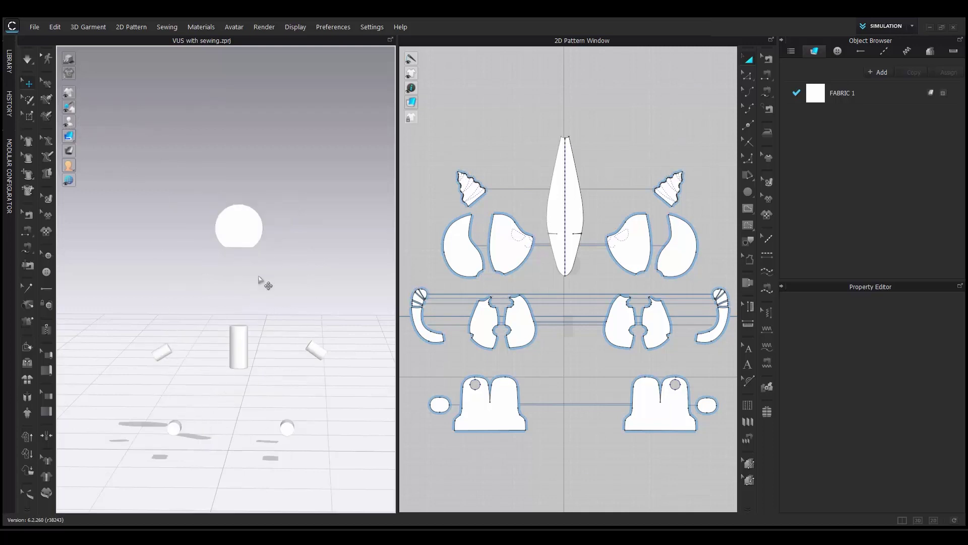
click(250, 228)
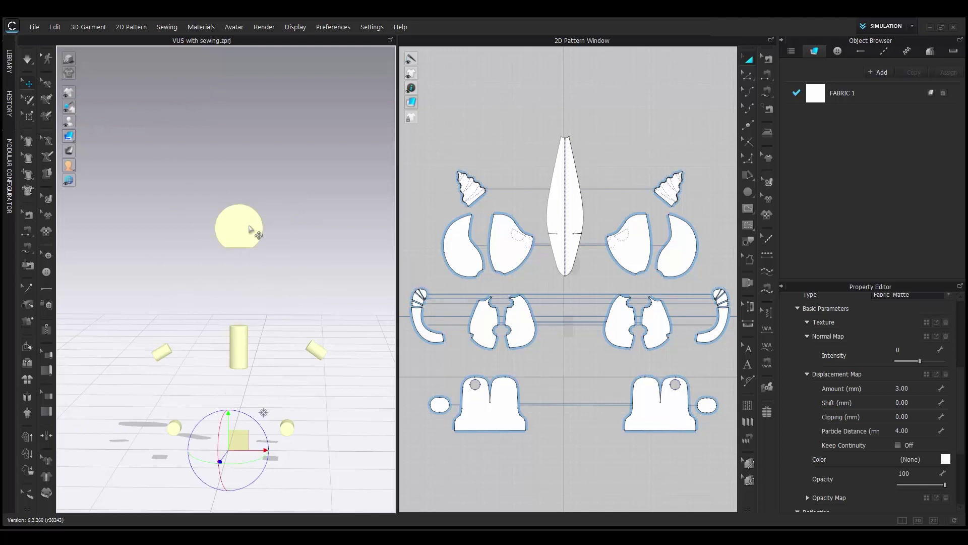
right_click(249, 228)
click(309, 319)
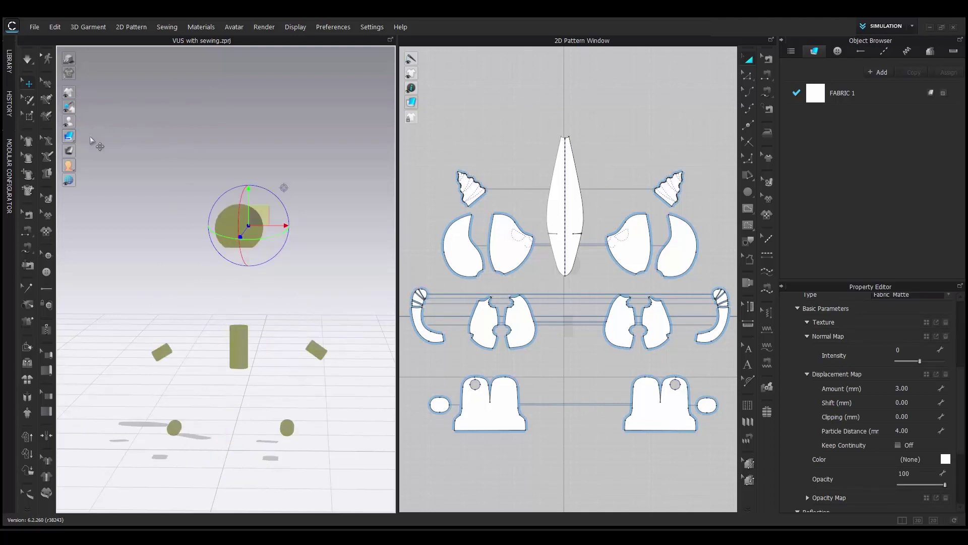
click(82, 122)
click(82, 93)
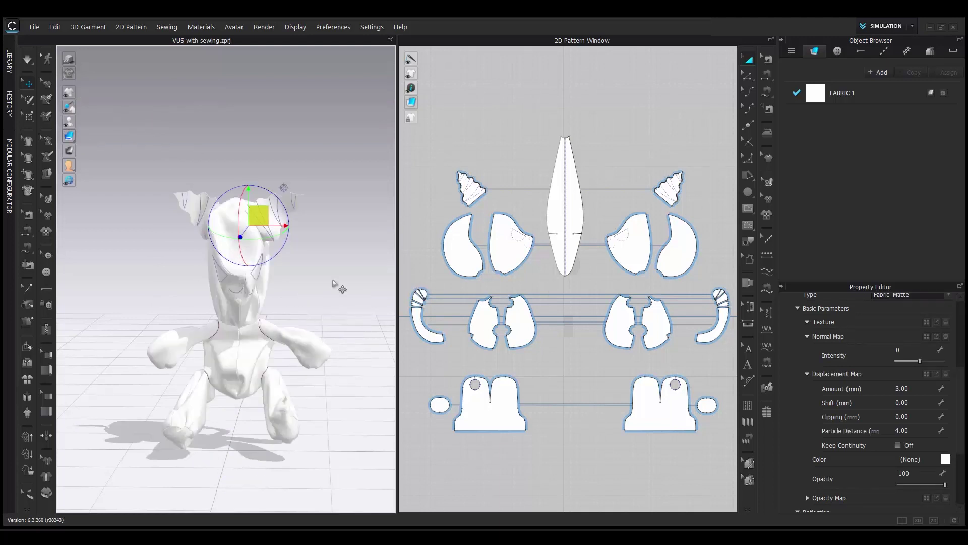
- Strengthen all pattern pieces and simulate the plush until its shape smooths out
right_drag(328, 297, 327, 293)
key(ctrl+a)
right_click(245, 318)
click(292, 103)
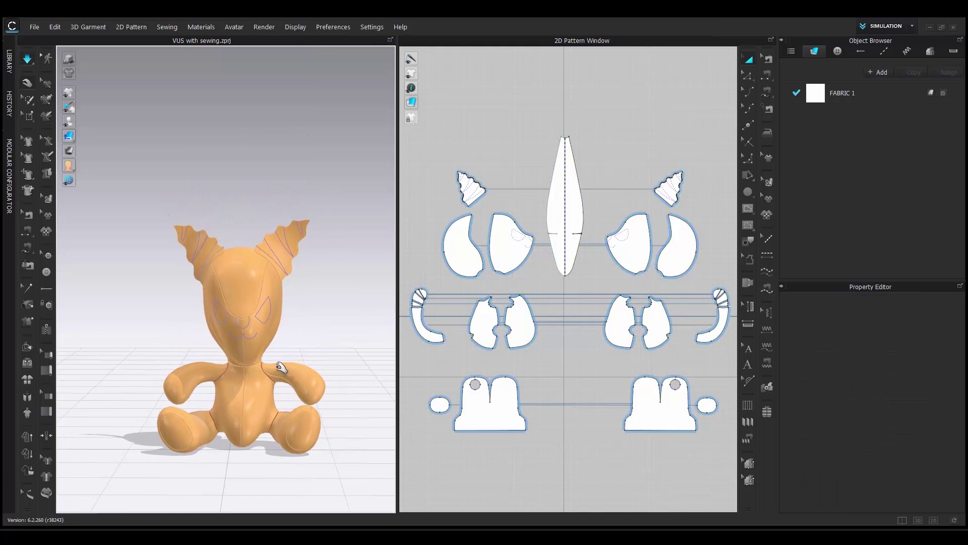
scroll(277, 331, up, 5)
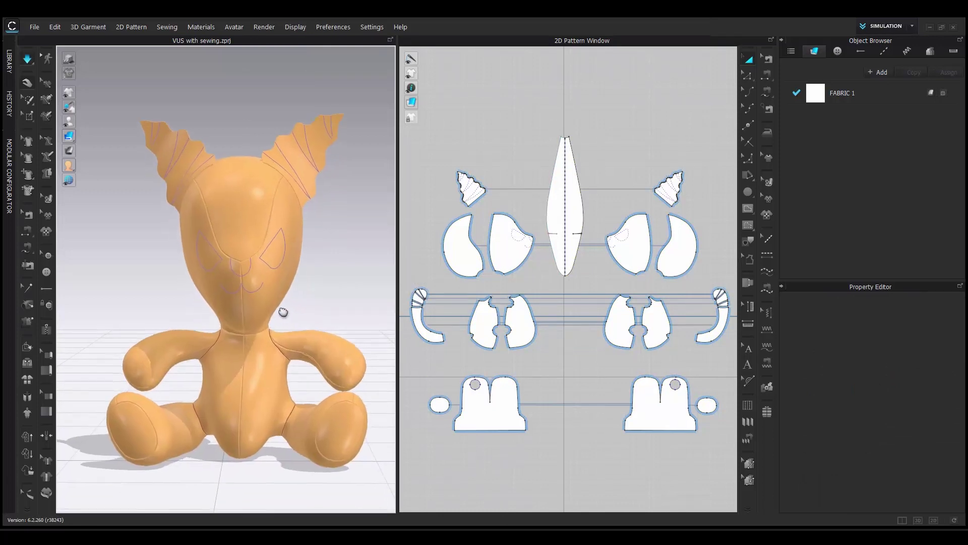
key(space)
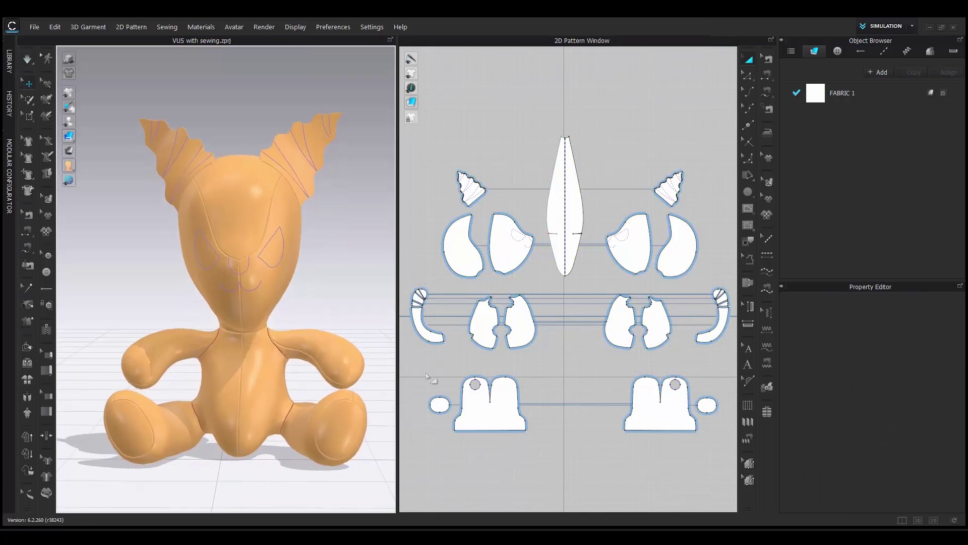
- Set the pressure to 50 on all pattern pieces except the two ears and simulate the plush
scroll(506, 339, down, 5)
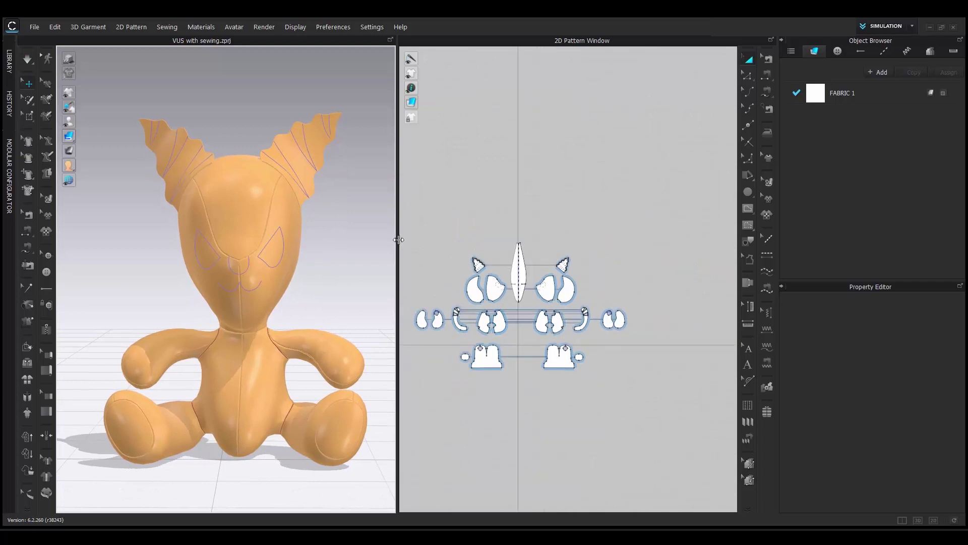
drag(404, 241, 664, 405)
shift+click(310, 147)
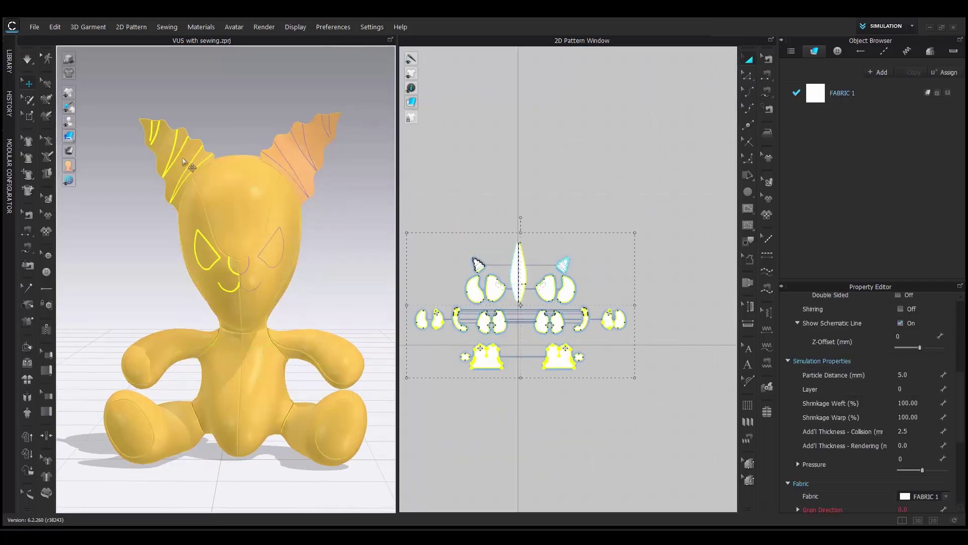
shift+click(187, 162)
scroll(857, 431, down, 3)
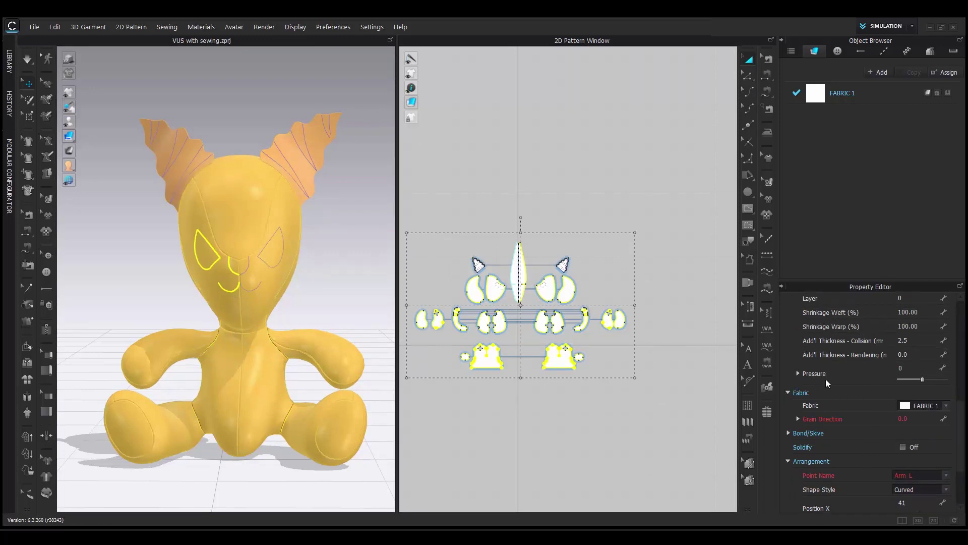
click(915, 367)
key(Return)
key(space)
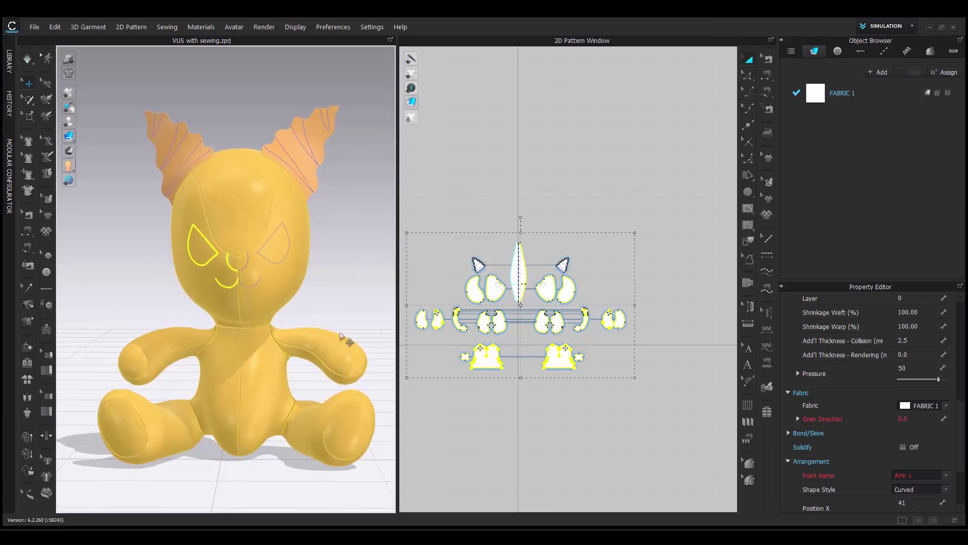
key(space)
- Change the sewing line type of the neck seams between the head and body pieces to Turned and re-simulate
scroll(574, 361, up, 3)
scroll(574, 353, up, 3)
scroll(496, 195, up, 3)
click(768, 59)
click(524, 216)
scroll(569, 214, up, 3)
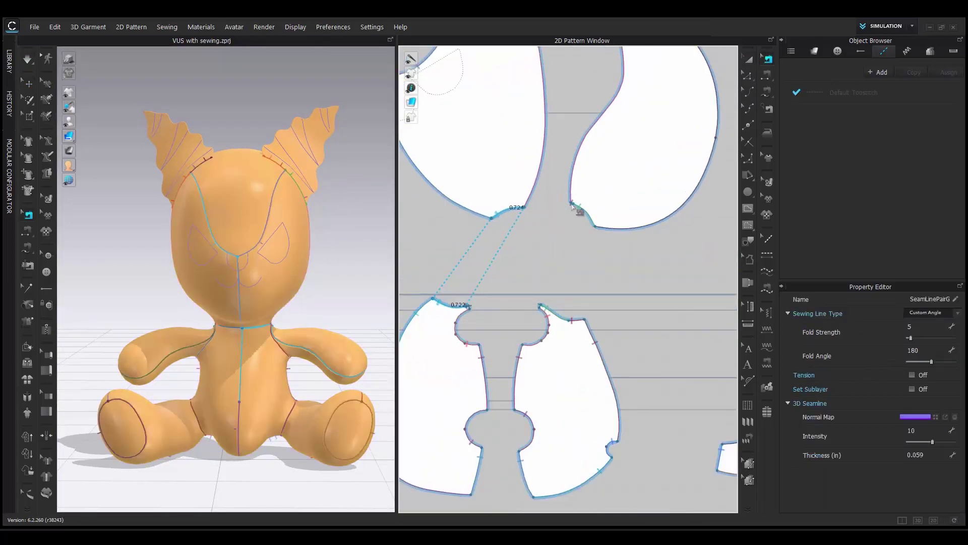
scroll(572, 203, up, 3)
click(572, 203)
click(484, 229)
click(474, 213)
scroll(566, 200, up, 3)
shift+click(582, 207)
shift+click(612, 223)
scroll(663, 327, down, 5)
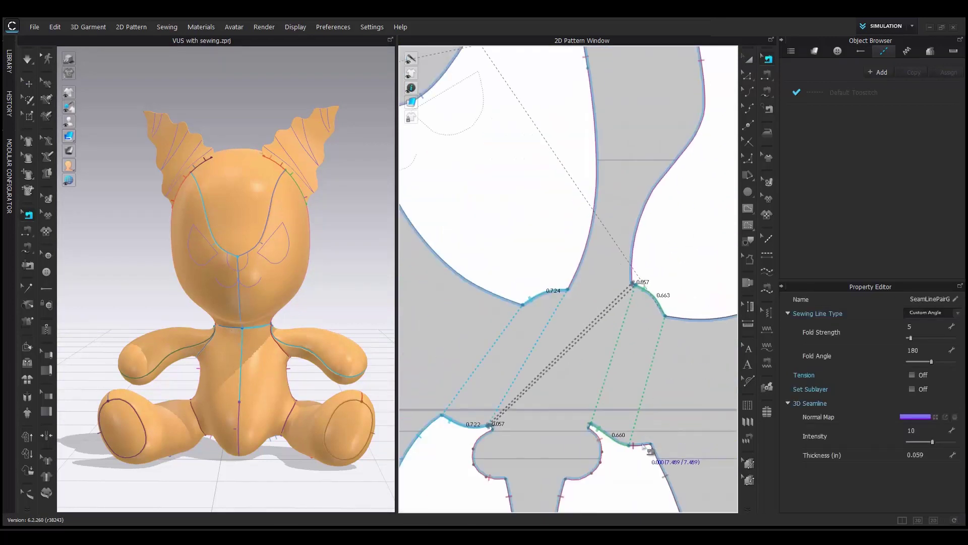
click(645, 444)
click(923, 316)
click(925, 325)
scroll(331, 288, down, 3)
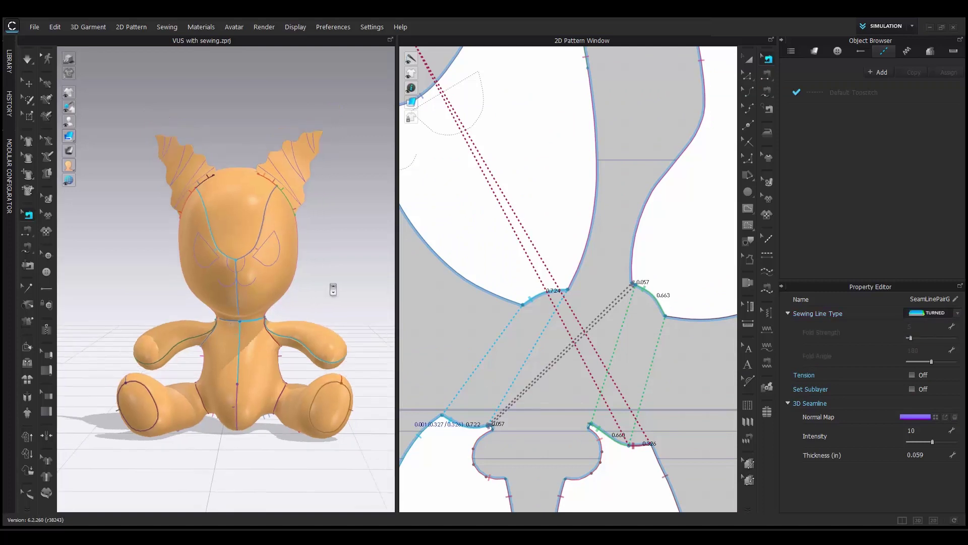
key(space)
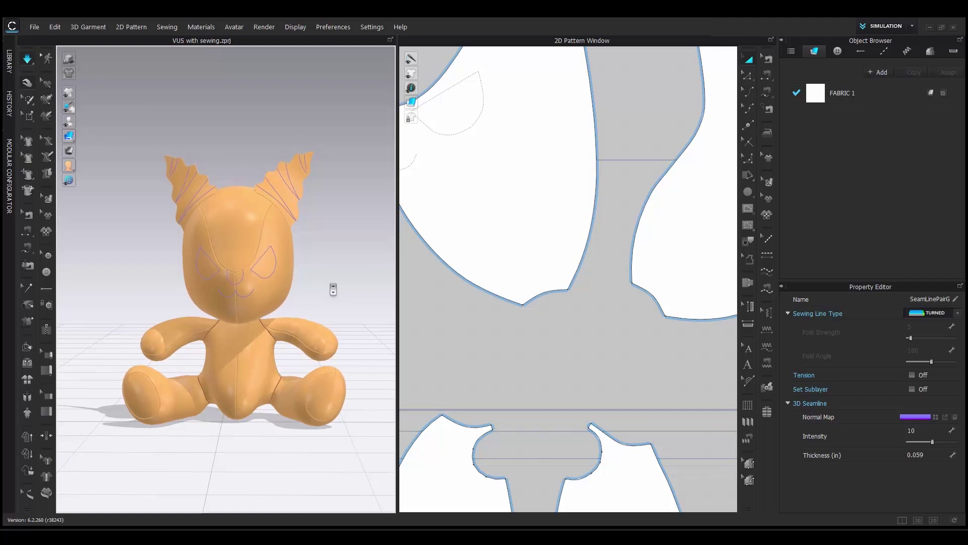
key(space)
- Pin the meshes of the two oval foot-sole pieces with box selections
click(25, 114)
scroll(583, 364, down, 7)
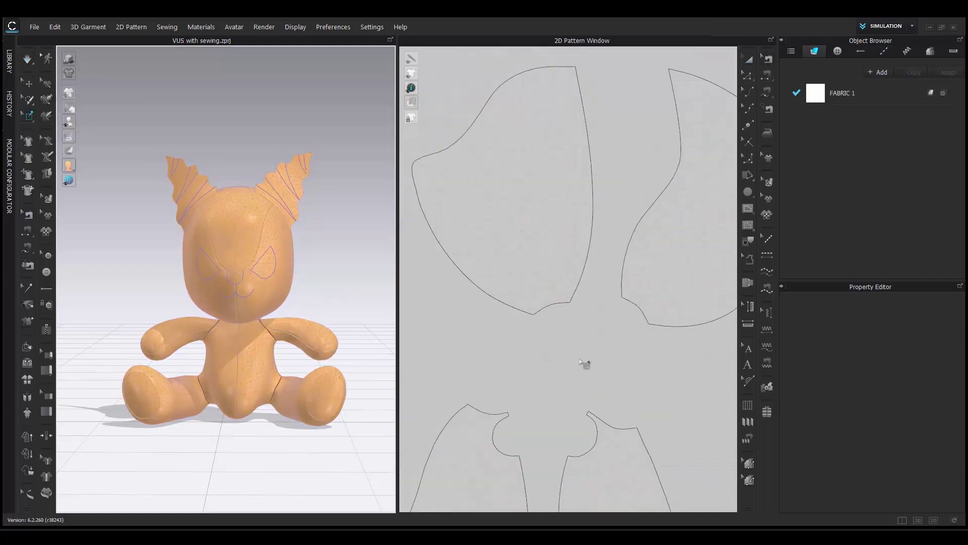
scroll(616, 383, down, 2)
middle_drag(607, 348, 562, 213)
scroll(629, 352, up, 5)
drag(547, 321, 627, 384)
scroll(626, 385, down, 3)
scroll(504, 365, up, 4)
click(476, 363)
- Pin a patch of mesh at the lower, rounded hand end of the arm pieces
middle_drag(454, 201, 595, 341)
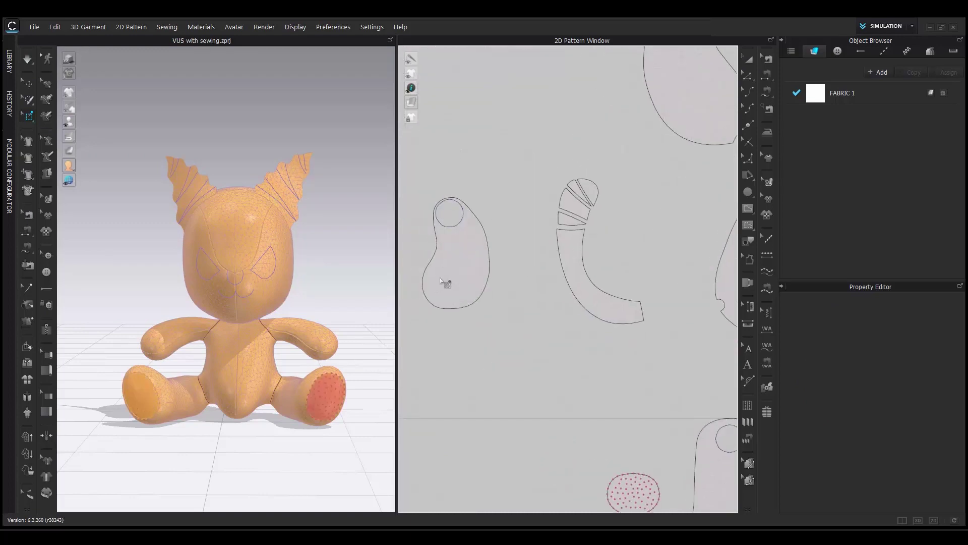
scroll(478, 329, down, 3)
scroll(555, 285, up, 6)
drag(550, 279, 619, 324)
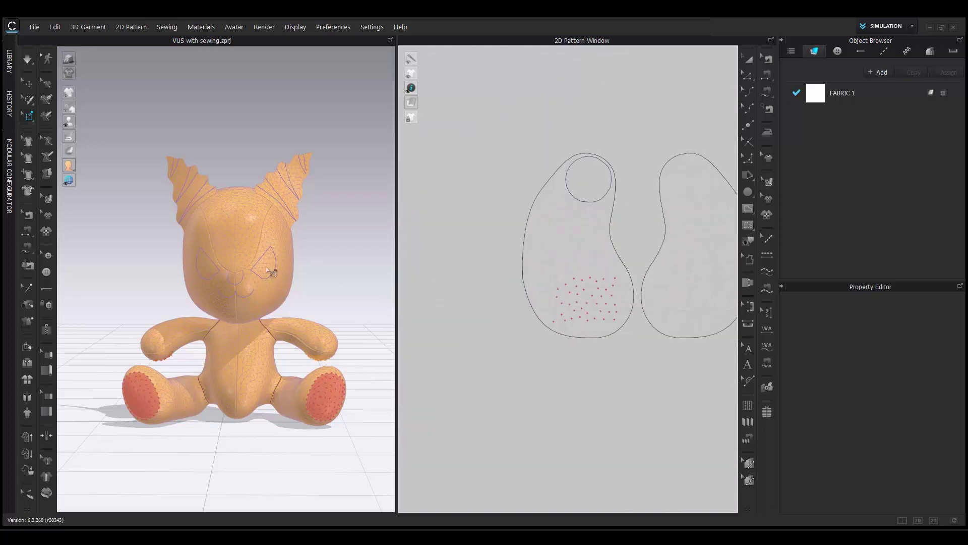
- Pin a band of mesh across the middle of the long central head piece
scroll(333, 281, down, 2)
scroll(566, 283, down, 5)
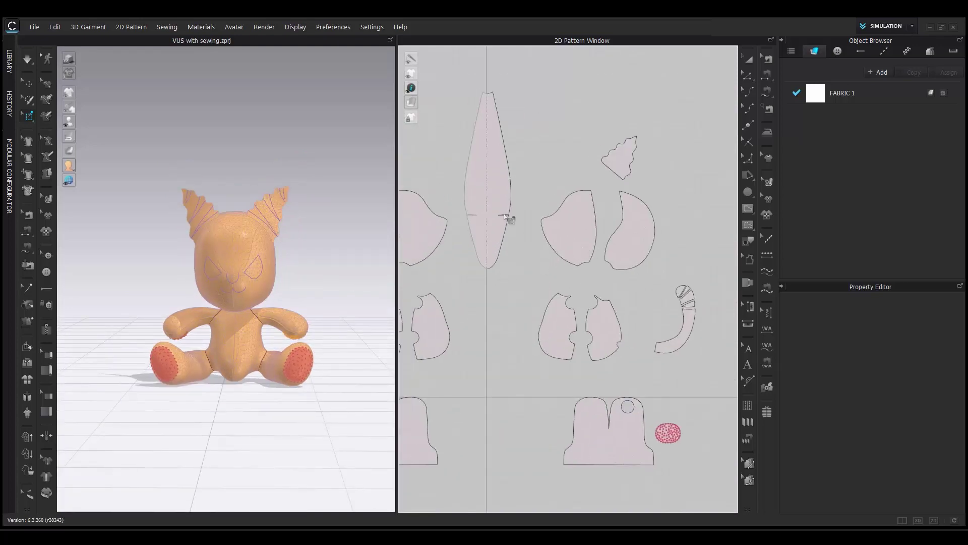
scroll(500, 212, up, 4)
drag(453, 162, 570, 238)
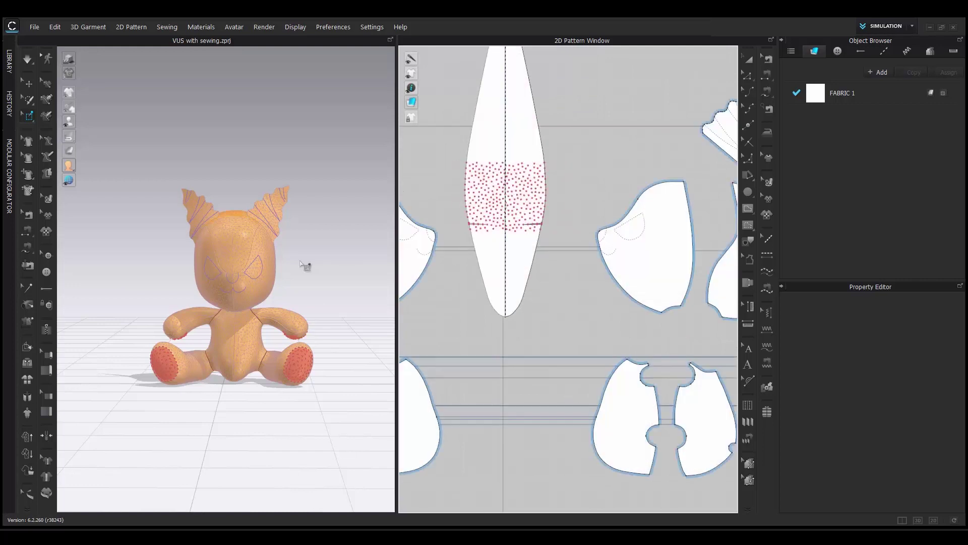
- With the simulation running, move the pinned soles of both feet inward so the legs sit closer together
scroll(298, 323, up, 2)
key(q)
click(324, 389)
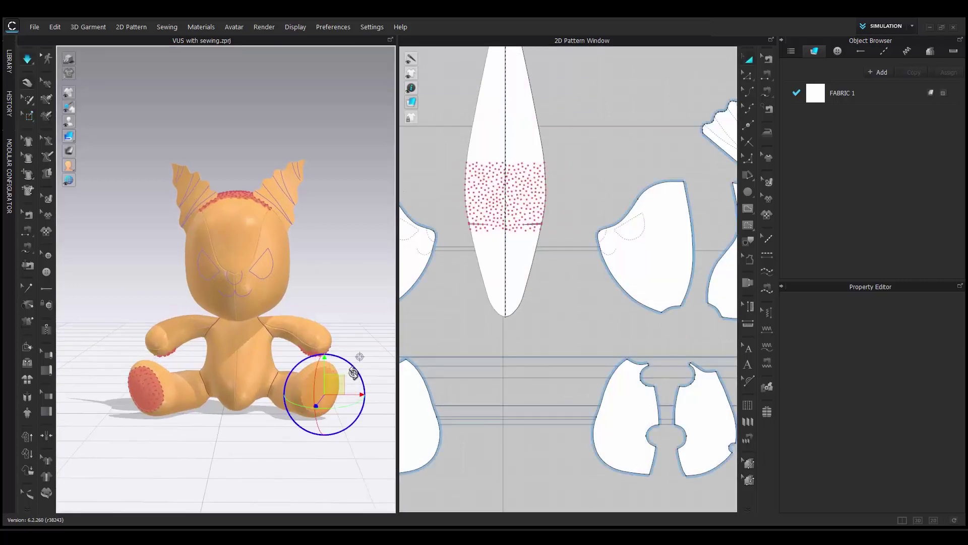
drag(353, 395, 333, 397)
click(158, 394)
click(146, 393)
drag(186, 397, 221, 397)
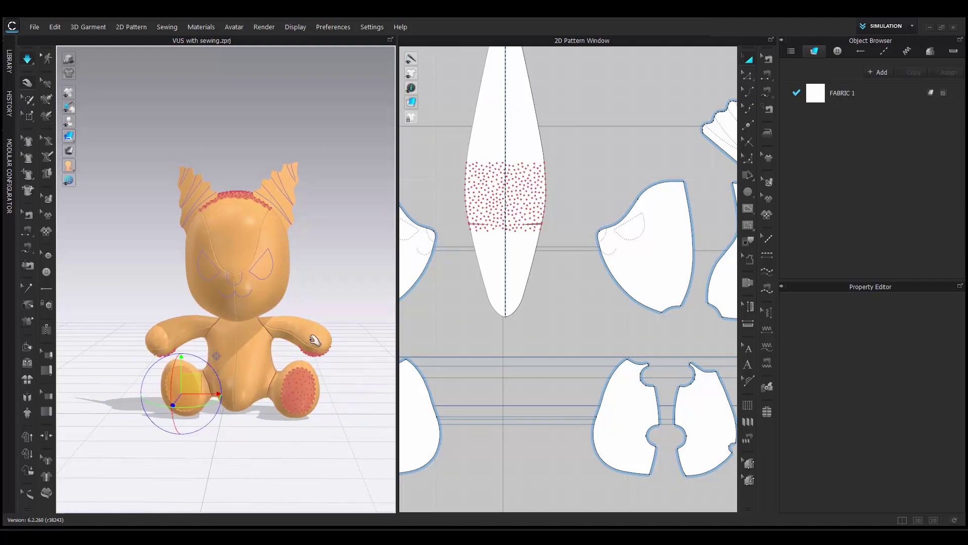
- Move the pinned areas of both hands down and inward so the arms rest beside the body
scroll(317, 339, up, 3)
click(328, 372)
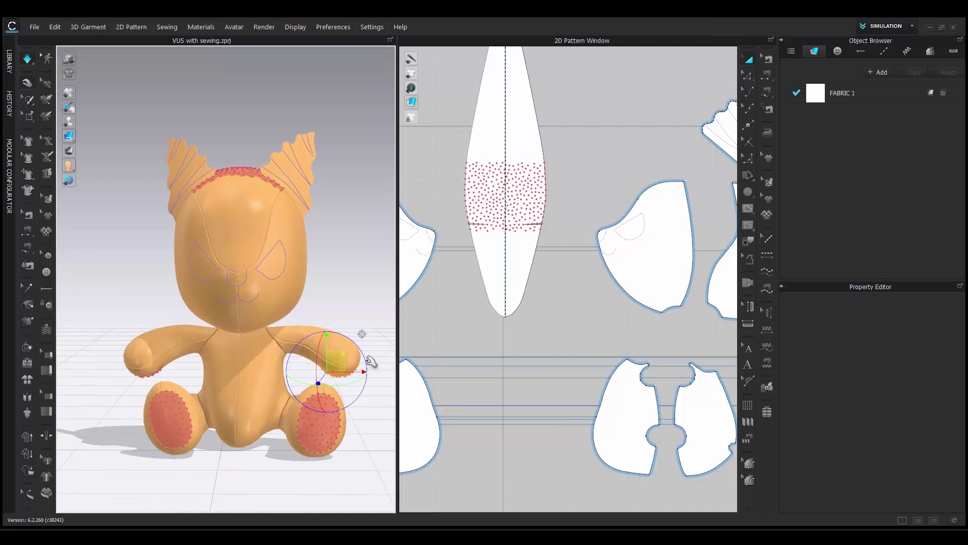
drag(365, 360, 336, 385)
click(160, 372)
drag(192, 352, 181, 388)
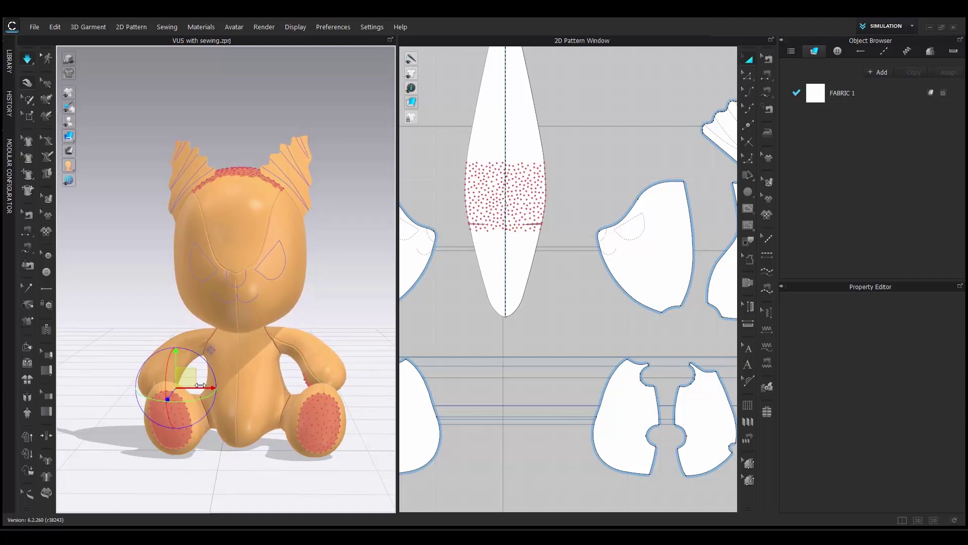
- Fine-tune the plush's left hand by shifting its pins slightly, checking the pose from the side
click(310, 383)
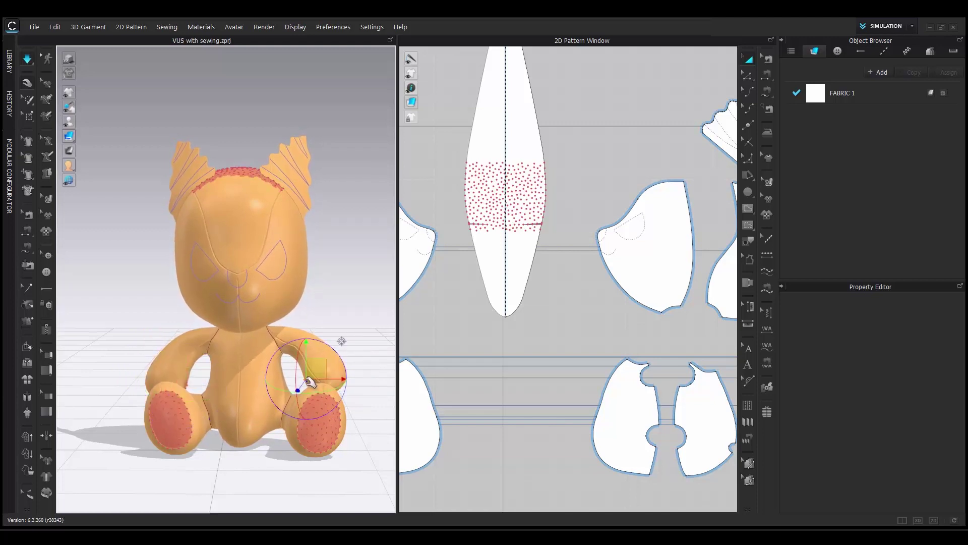
right_drag(300, 323, 270, 350)
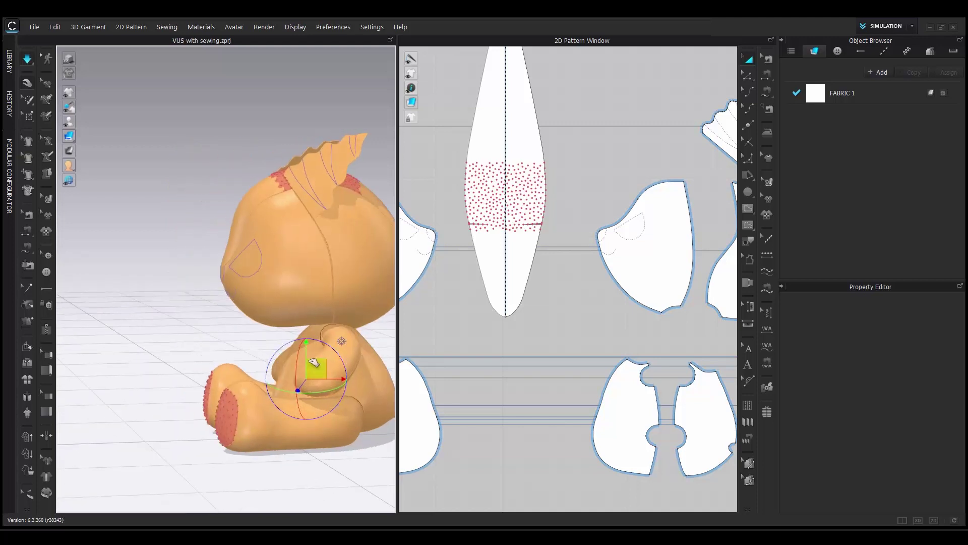
drag(307, 362, 307, 367)
right_drag(230, 376, 331, 372)
middle_drag(303, 296, 305, 324)
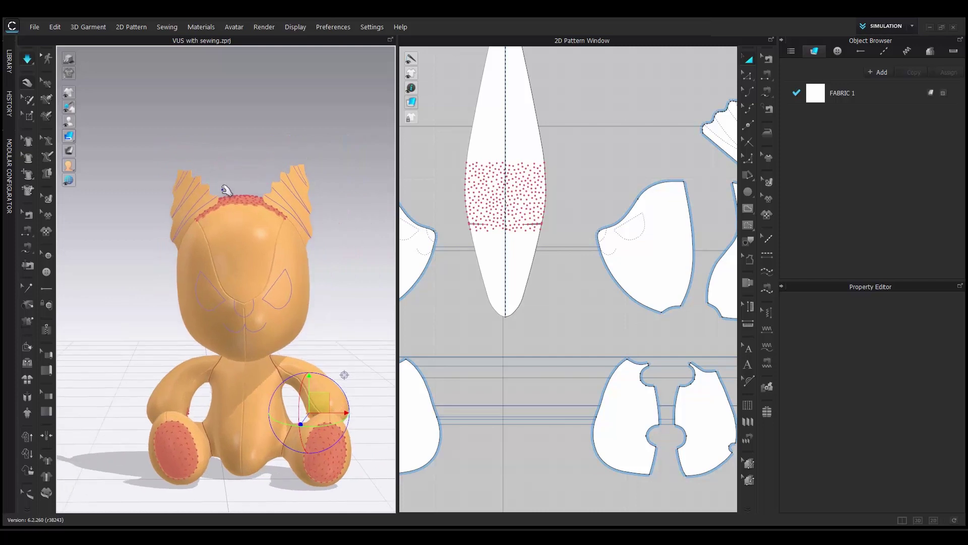
- Adjust the pins on top of the head by moving them slightly down and sideways to centre the head
click(237, 201)
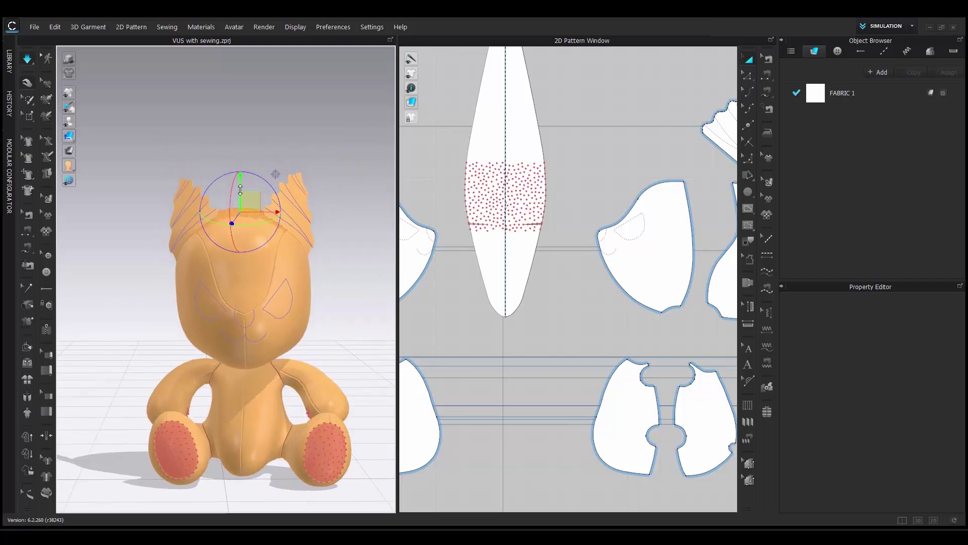
scroll(264, 268, up, 3)
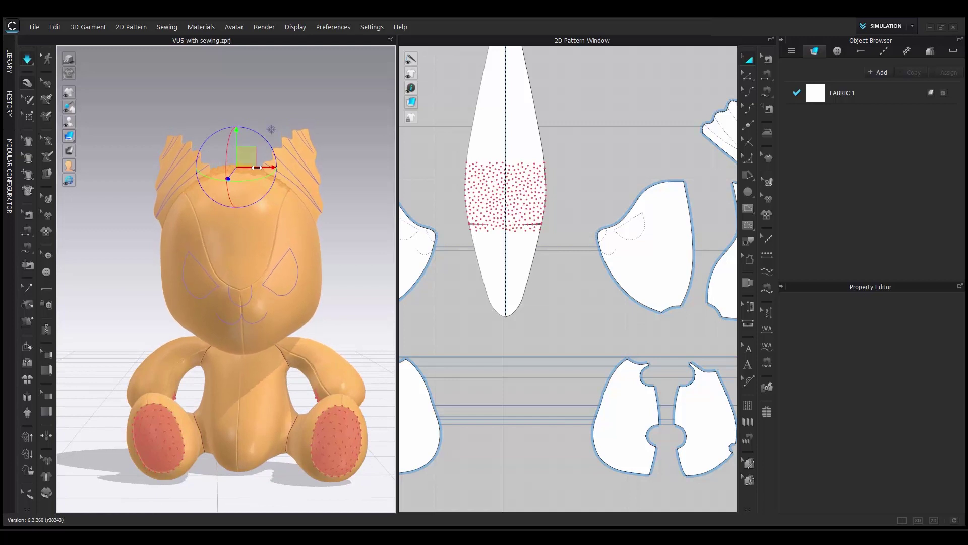
drag(257, 168, 262, 167)
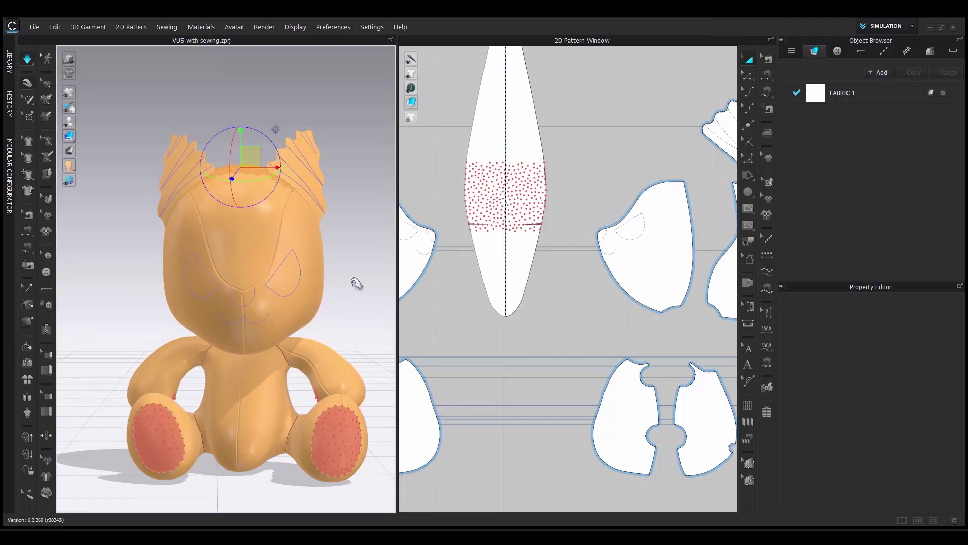
- Shift the pinned area on top of the head slightly backward, checking the head's position from the side and front
right_drag(353, 298, 283, 188)
click(273, 173)
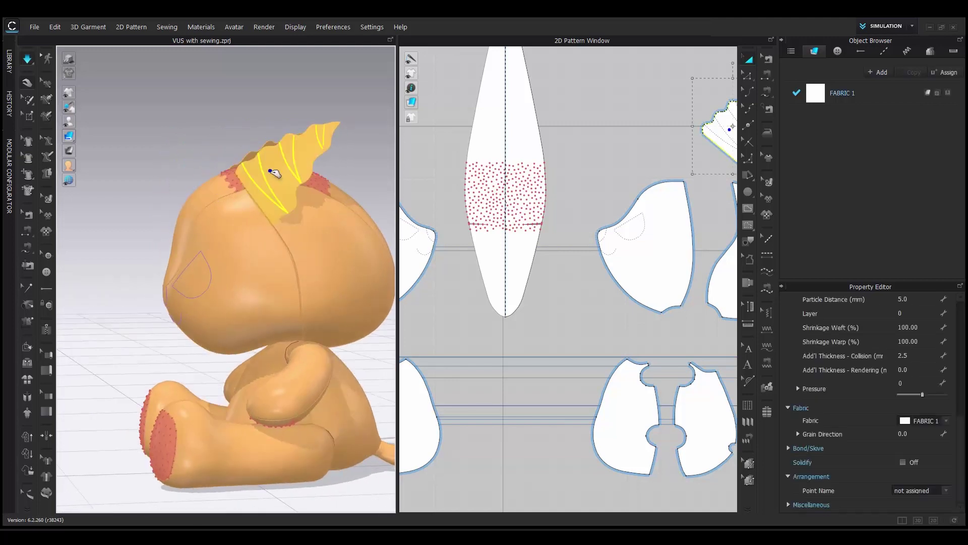
click(235, 180)
drag(259, 184, 269, 183)
mouse_move(269, 184)
right_down()
mouse_move(250, 268)
mouse_move(322, 267)
mouse_move(277, 292)
mouse_move(265, 175)
right_up()
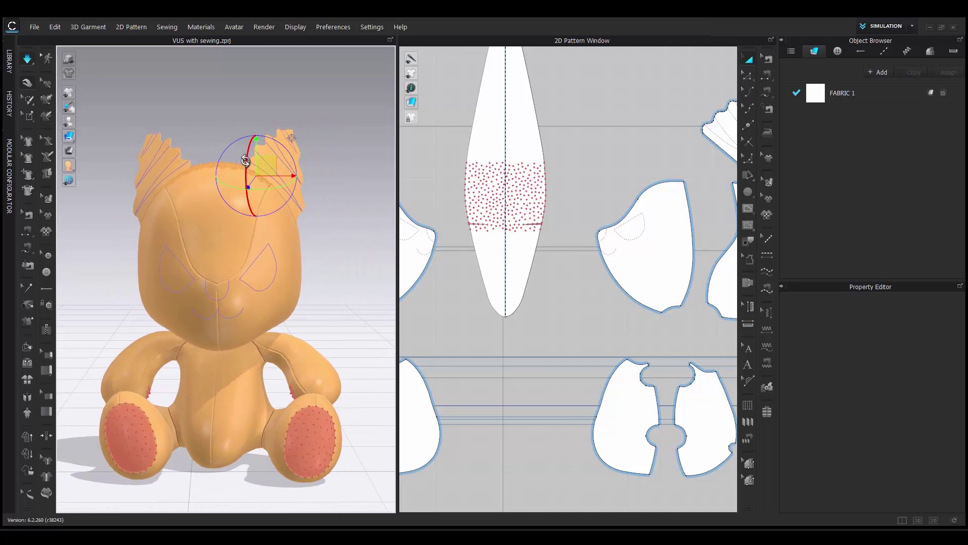
right_drag(323, 277, 222, 203)
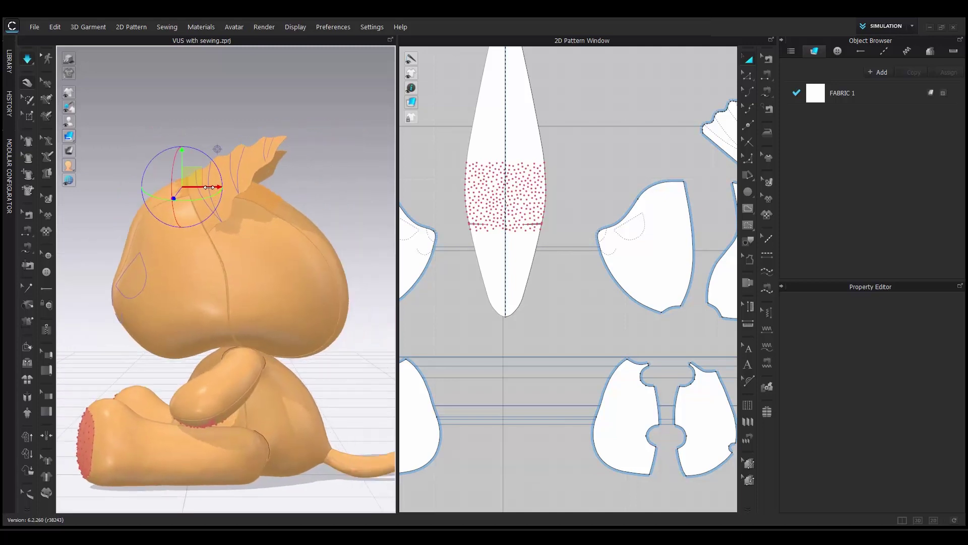
- Pin the tip of the tail and restart the simulation
right_drag(227, 357, 297, 346)
key(w)
middle_drag(334, 368, 274, 325)
scroll(275, 324, up, 2)
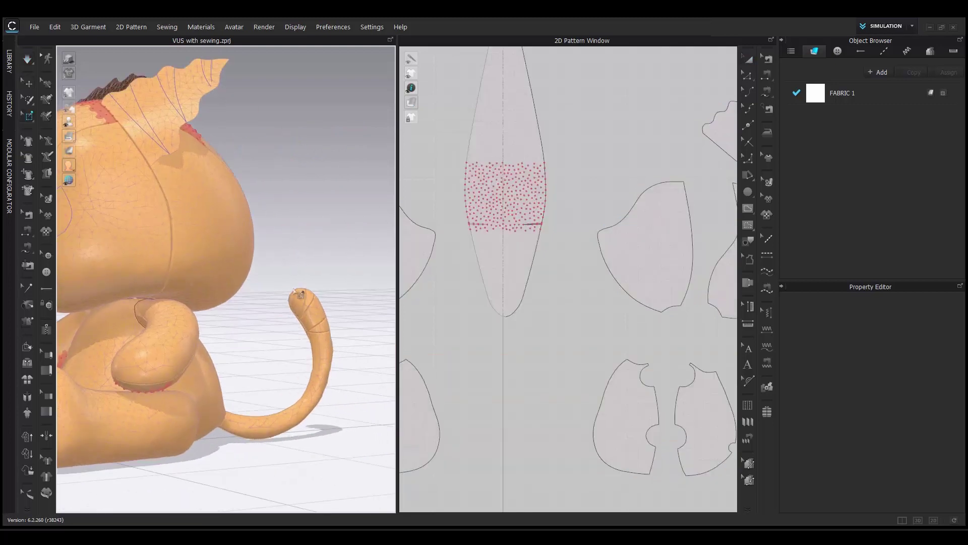
drag(298, 297, 329, 323)
key(space)
- Move the pinned tail tip upward, forward toward the body and slightly sideways so the tail shows beside the plush
scroll(313, 348, down, 2)
right_drag(305, 371, 255, 290)
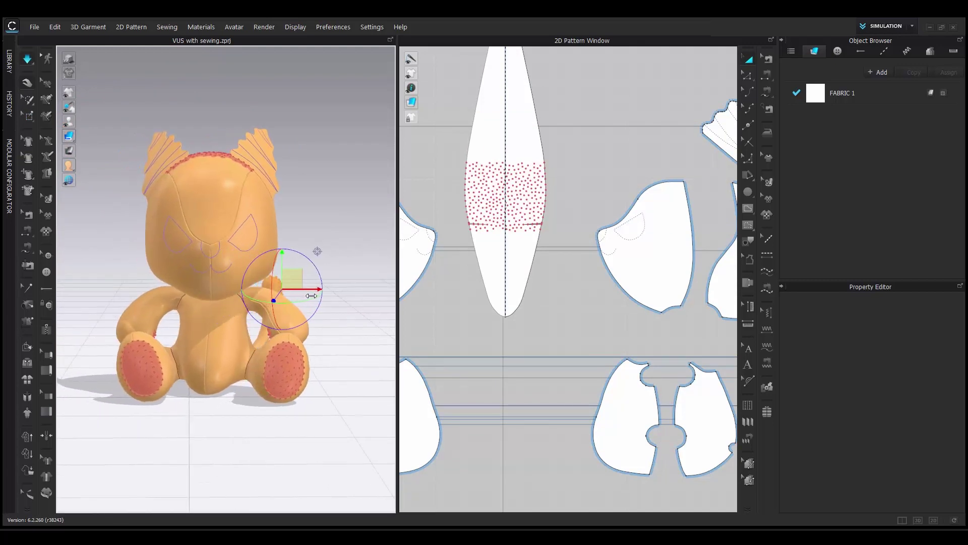
drag(286, 251, 285, 235)
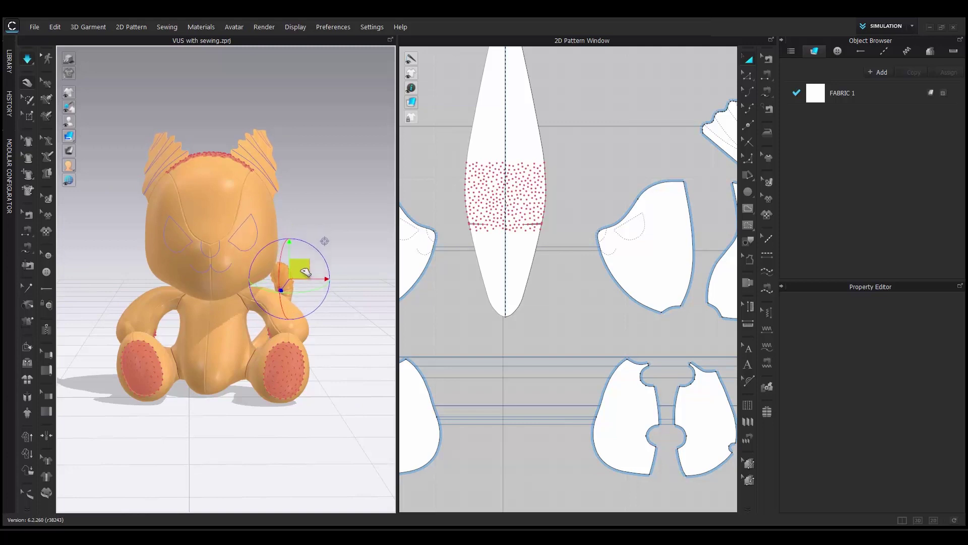
right_drag(321, 287, 212, 285)
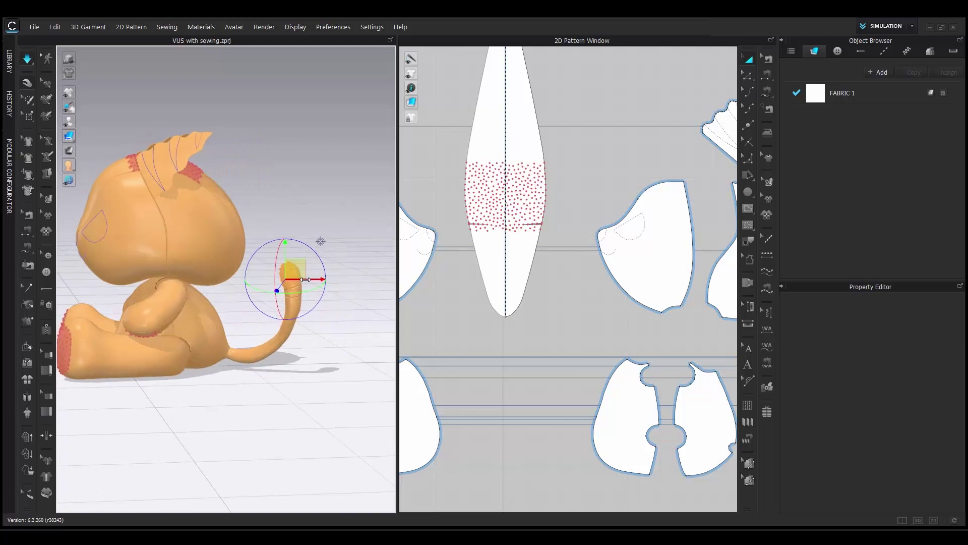
drag(303, 278, 227, 279)
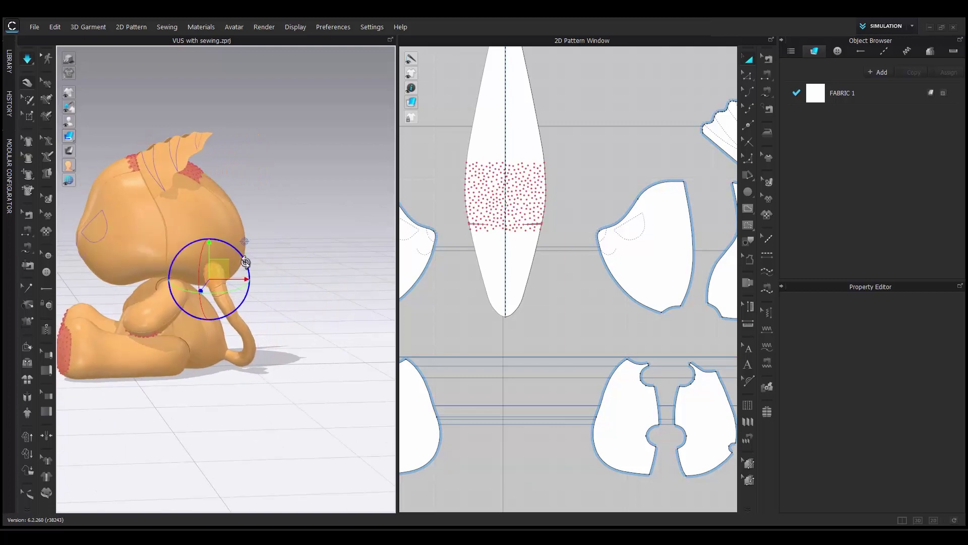
right_drag(207, 300, 311, 338)
middle_drag(311, 337, 287, 336)
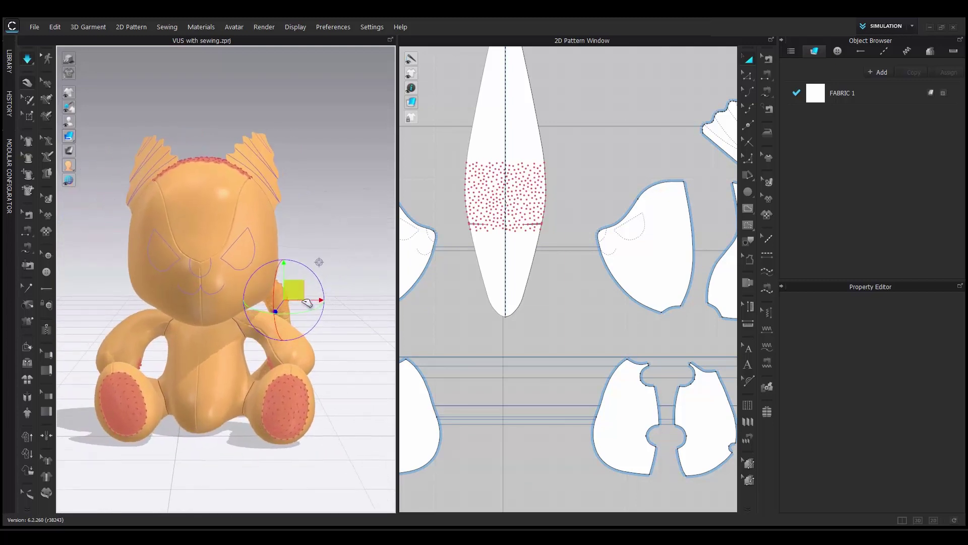
drag(313, 300, 321, 300)
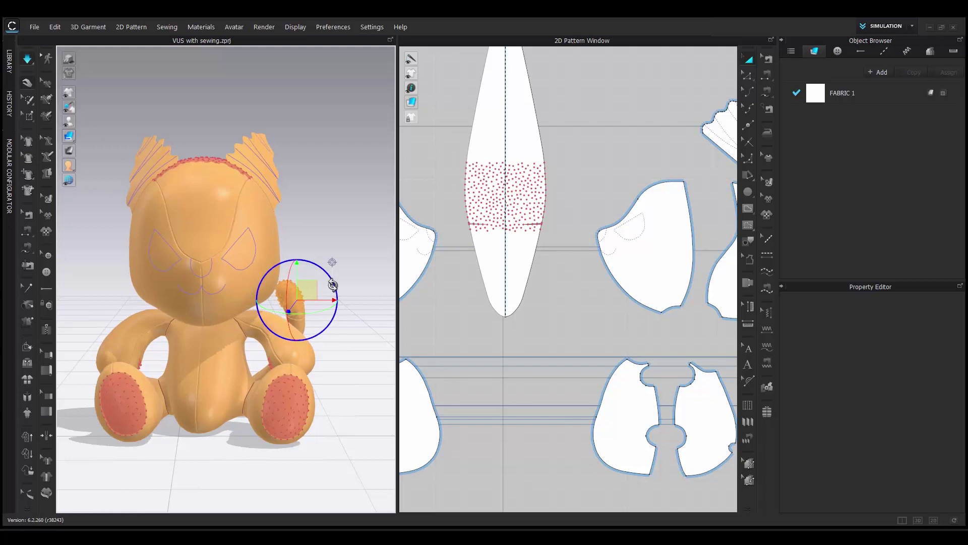
- Stop posing and delete all pins from the plush
click(330, 231)
key(w)
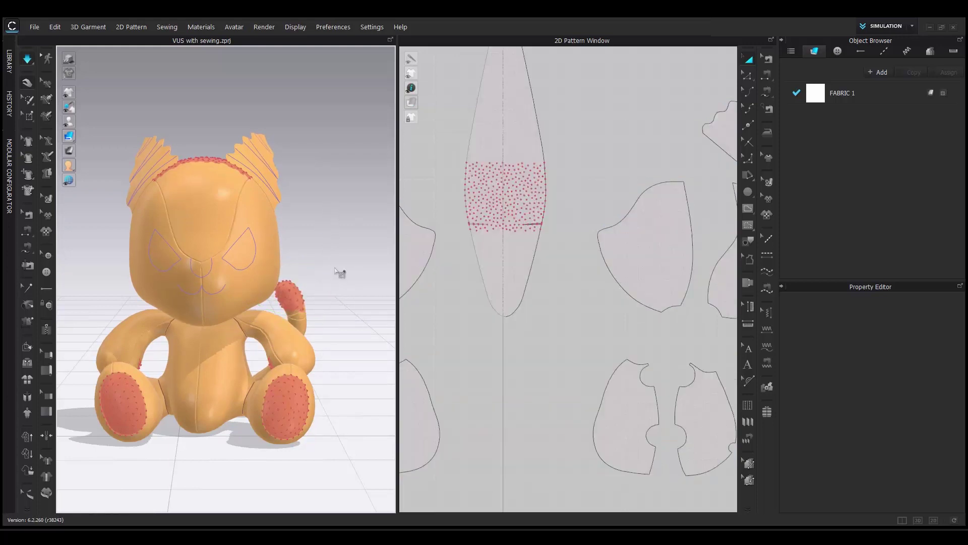
key(q)
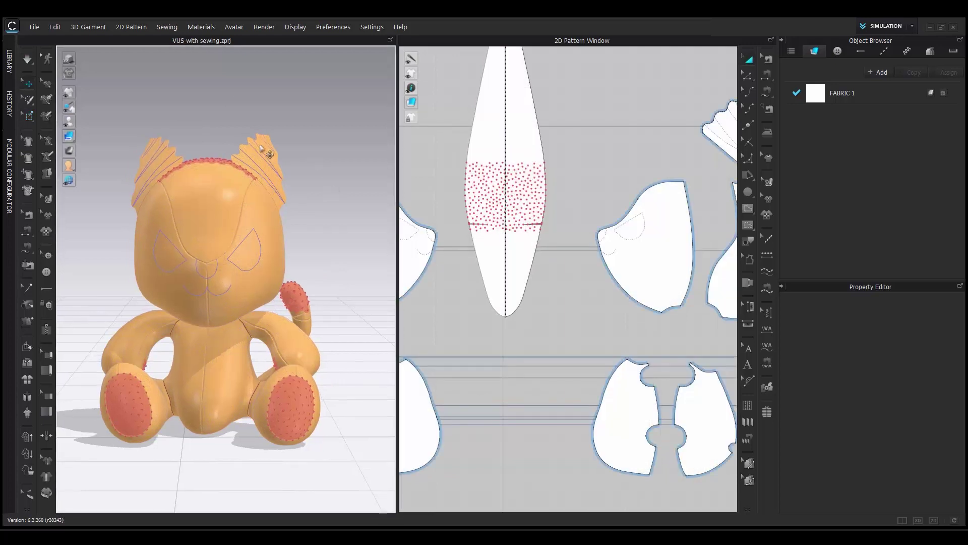
right_click(216, 159)
click(252, 182)
- Remove the Strengthen setting from all pattern pieces of the plush
click(270, 166)
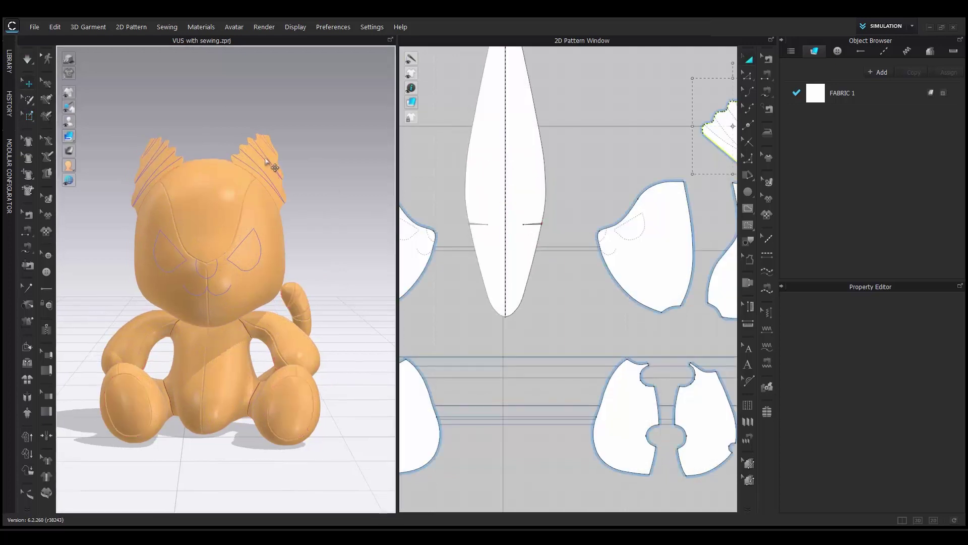
click(205, 129)
key(ctrl+a)
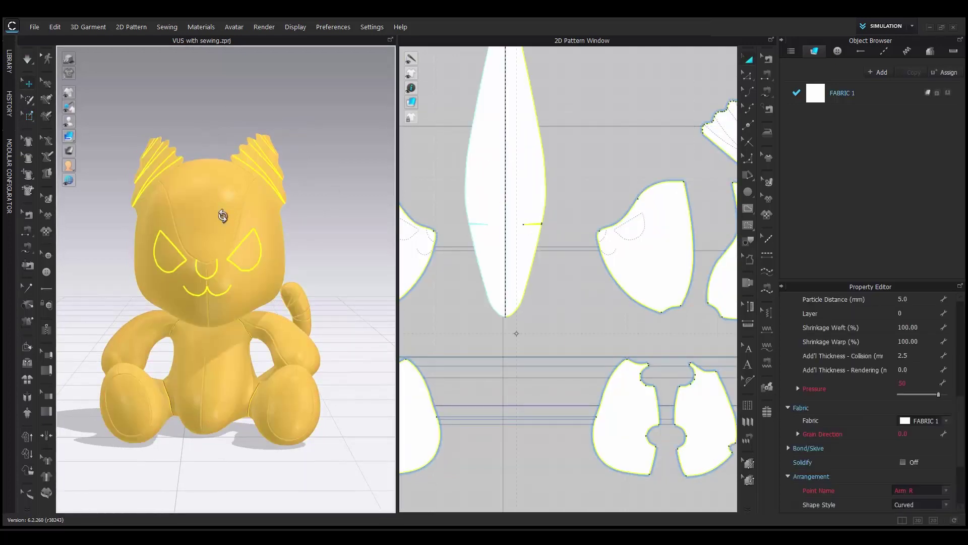
right_click(223, 215)
click(270, 307)
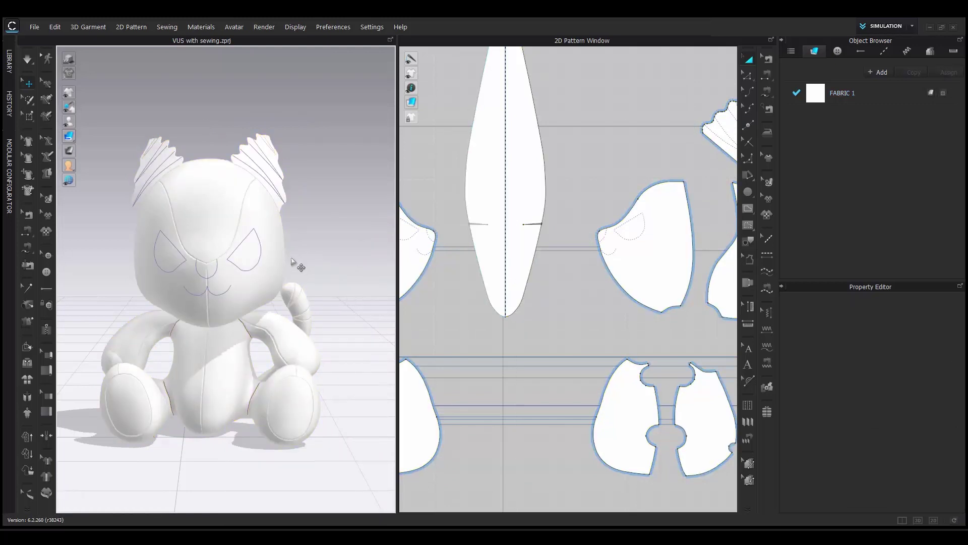
- Freeze all pattern pieces except the two ears
key(ctrl+a)
right_click(244, 233)
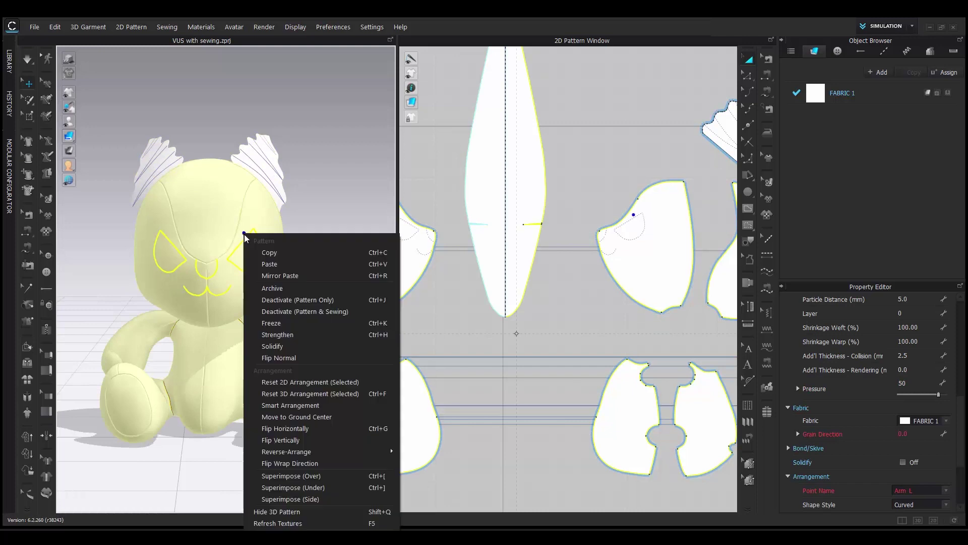
click(289, 321)
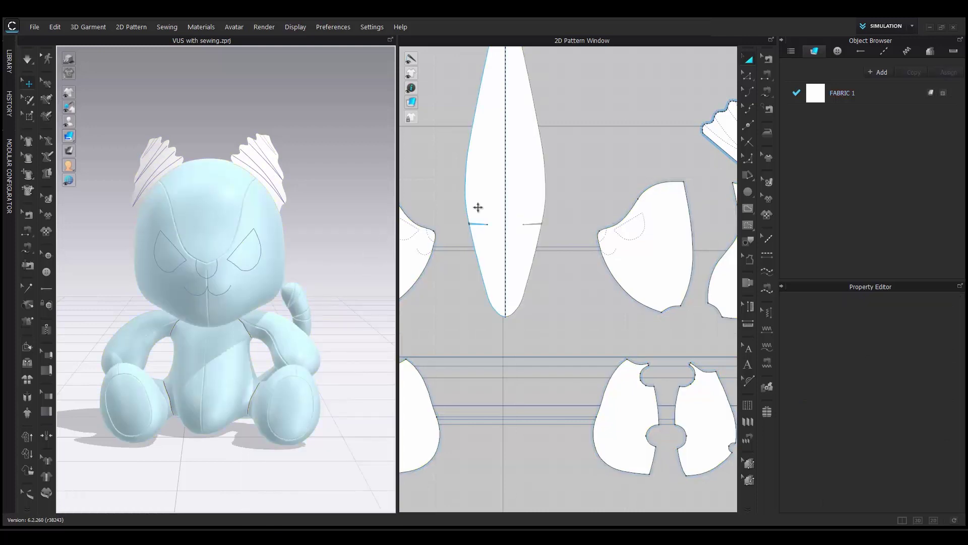
- Create Layer Clone (Under) copies of both ear pattern pieces and place them beside the originals
click(265, 169)
mouse_move(303, 195)
right_down()
mouse_move(263, 195)
mouse_move(313, 189)
right_up()
scroll(623, 340, down, 3)
scroll(672, 221, up, 3)
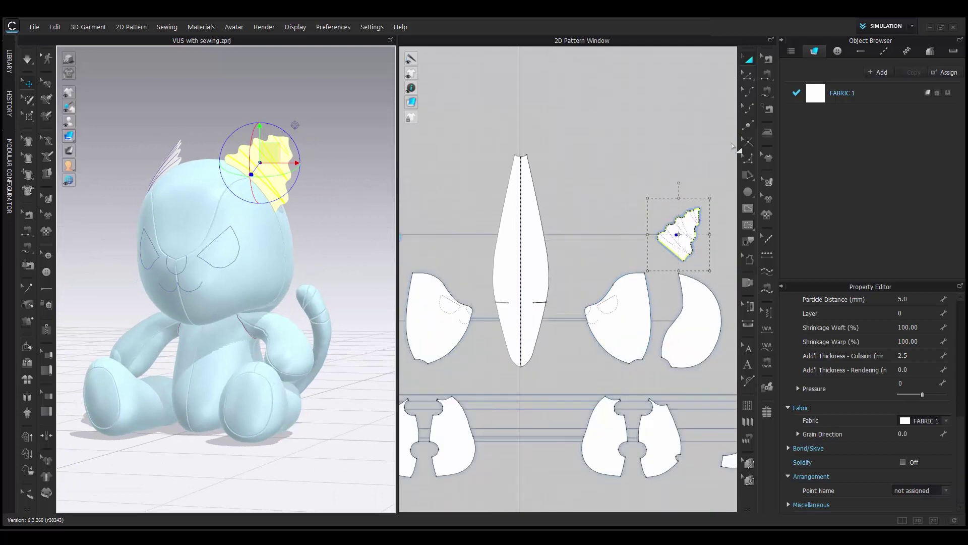
middle_drag(691, 145, 611, 130)
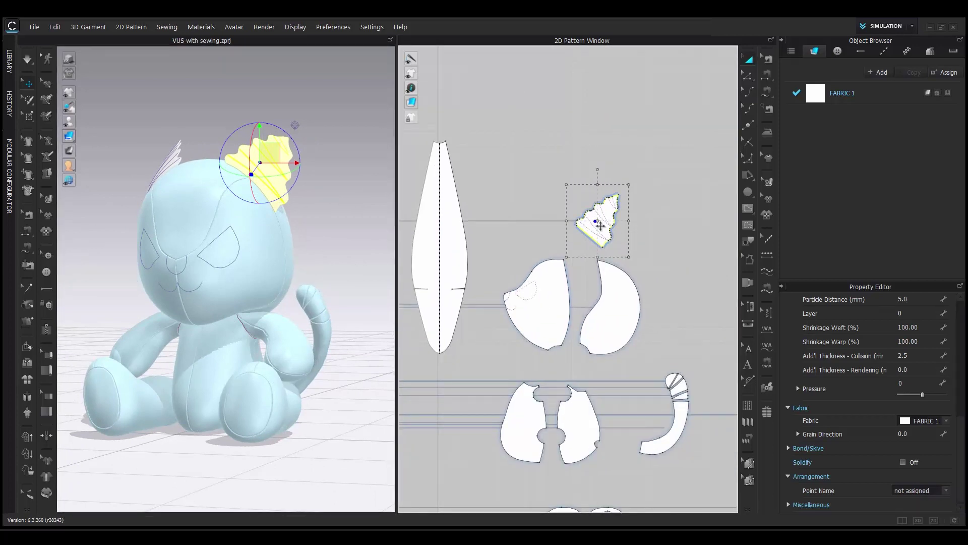
click(600, 226)
scroll(600, 222, down, 3)
middle_drag(600, 221, 631, 215)
scroll(520, 215, up, 3)
shift+click(479, 211)
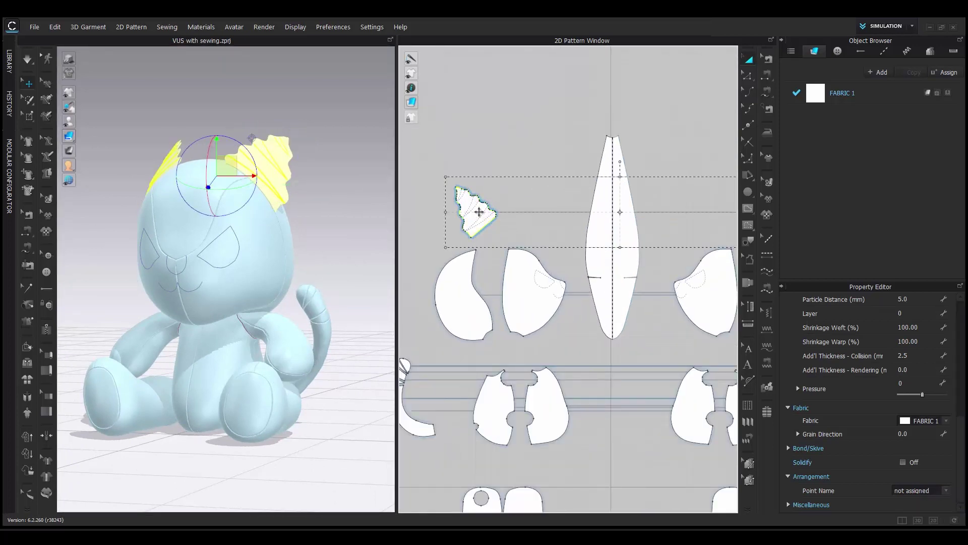
right_click(479, 212)
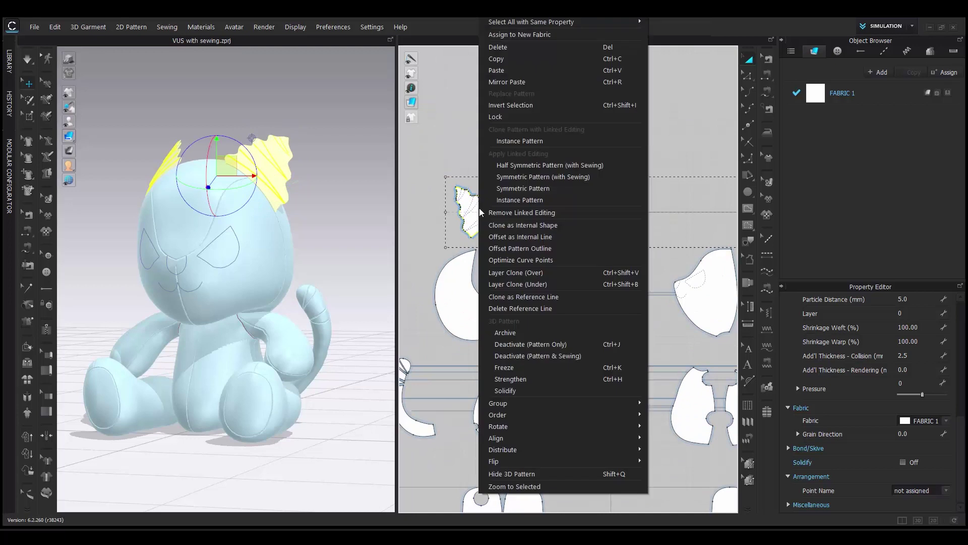
click(547, 285)
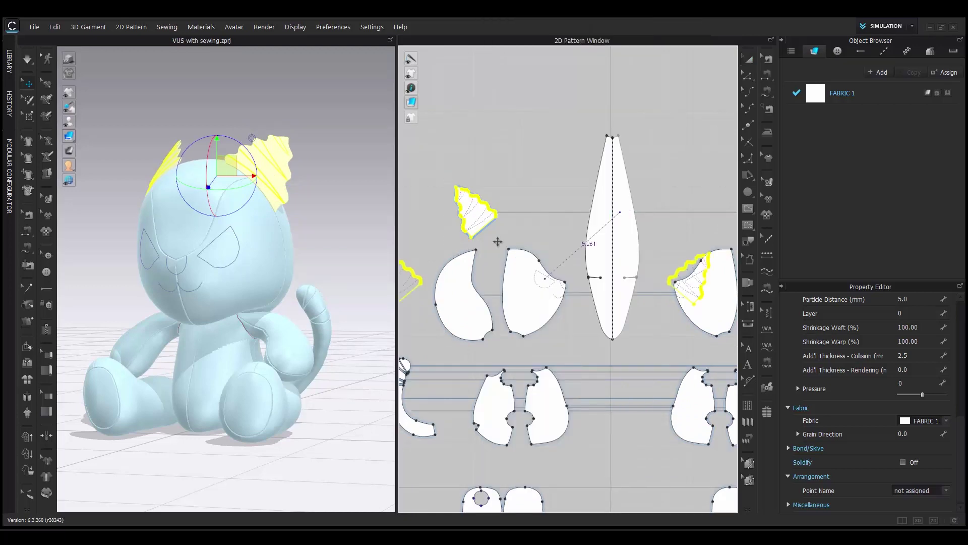
click(572, 221)
scroll(580, 282, down, 3)
scroll(558, 274, up, 5)
drag(528, 270, 641, 263)
click(361, 194)
- Set the pressure of the original pattern piece of the plush's left ear to 50
right_drag(268, 196, 266, 210)
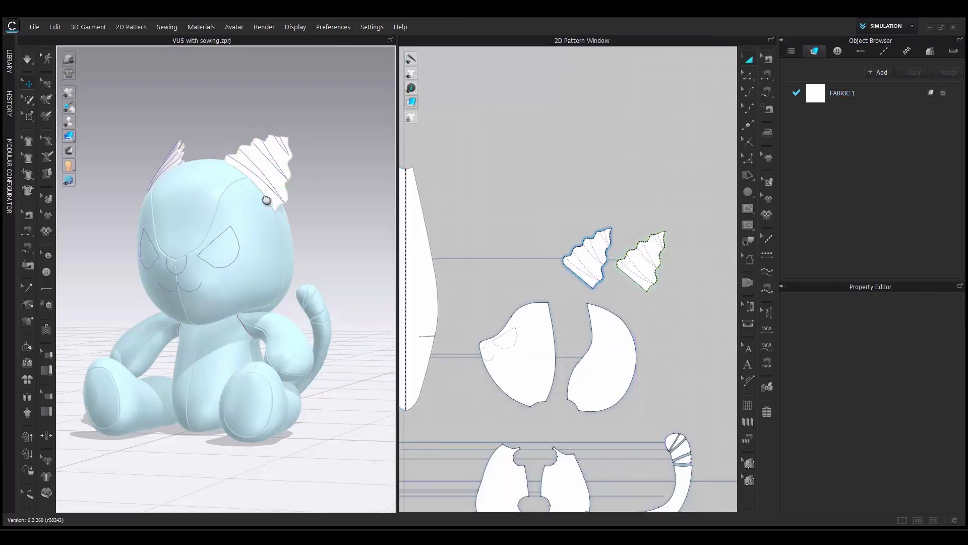
middle_drag(266, 210, 279, 276)
scroll(279, 276, up, 3)
right_drag(279, 277, 289, 283)
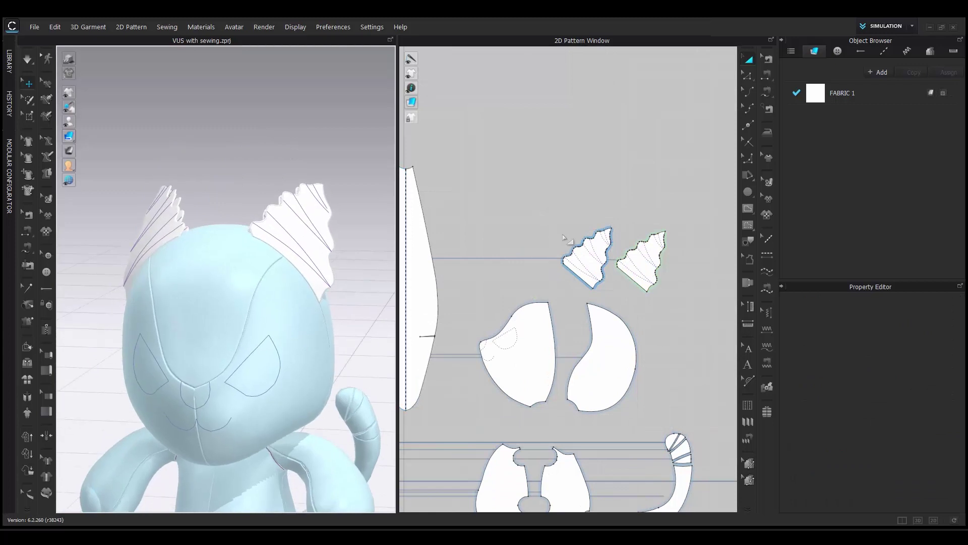
scroll(600, 272, up, 2)
scroll(585, 255, up, 2)
click(585, 255)
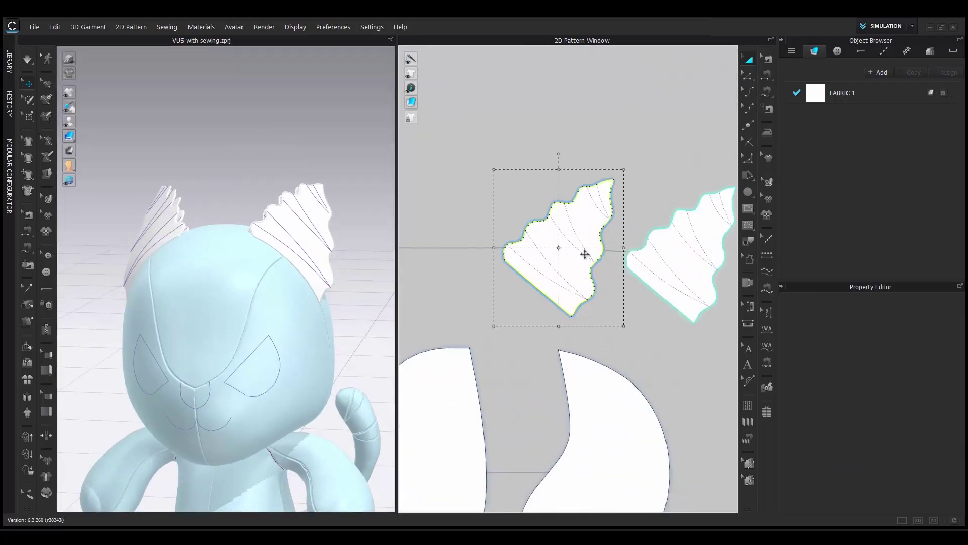
click(910, 409)
text(50)
key(Return)
- Set the pressure of the cloned piece of the plush's left ear to -50
click(686, 262)
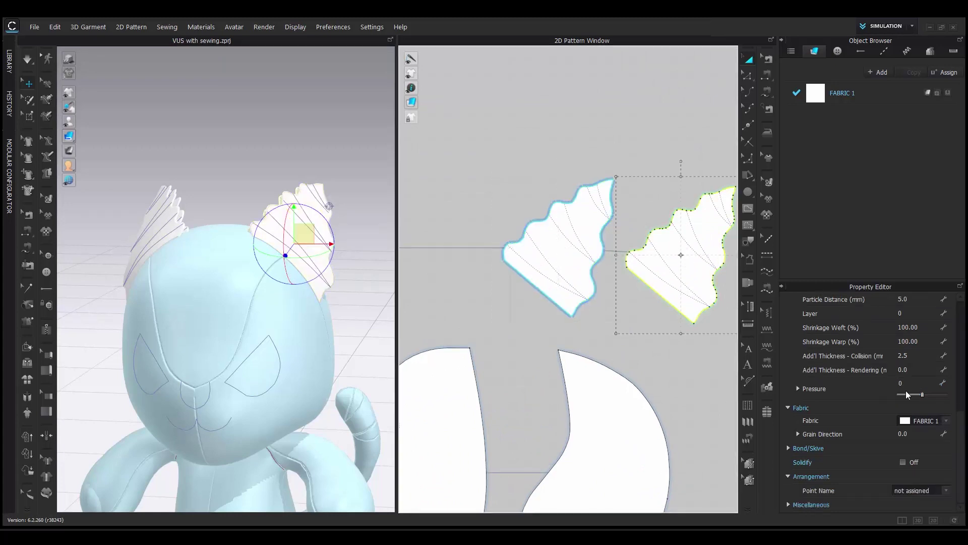
click(906, 383)
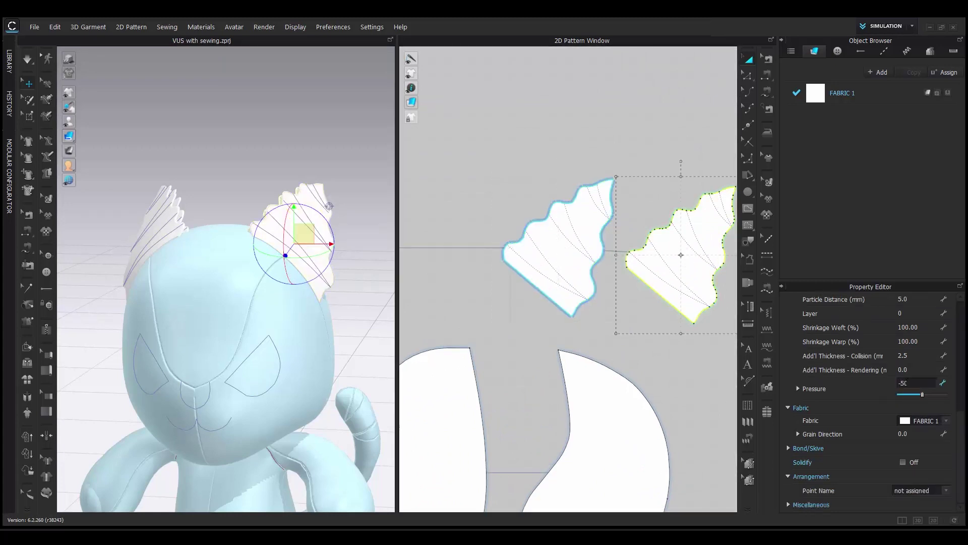
key(Return)
- Set the pressure of the original pattern piece of the plush's right ear to 50
scroll(519, 301, down, 4)
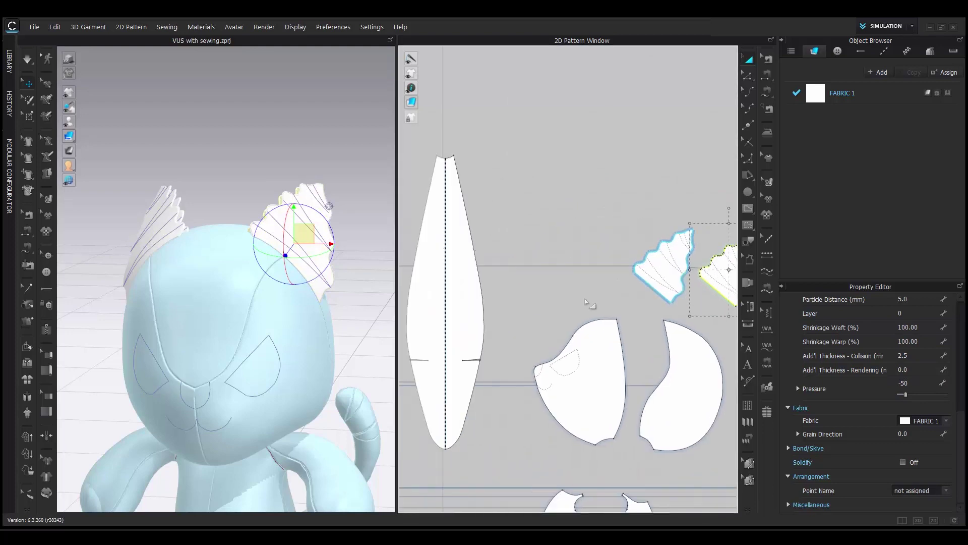
middle_drag(519, 300, 729, 286)
click(466, 277)
middle_drag(485, 282, 631, 272)
click(917, 411)
text(50)
key(Return)
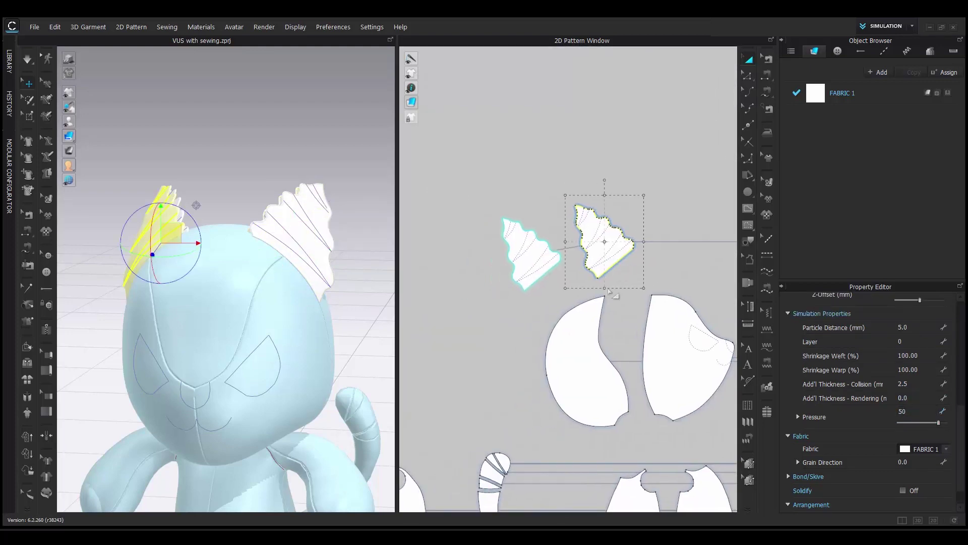
- Set the cloned right ear piece's pressure to -50 and simulate briefly to inflate both ears
click(551, 252)
click(906, 383)
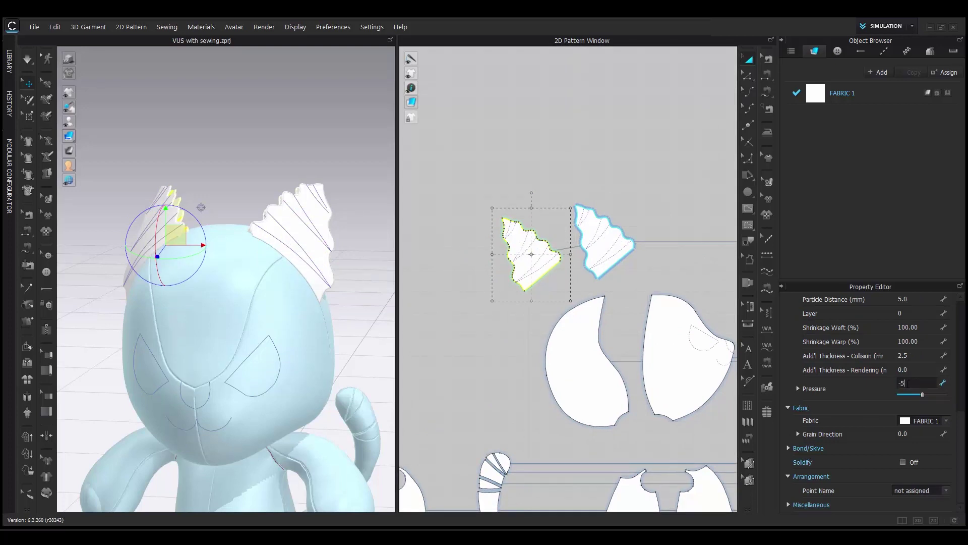
text(-50)
key(Return)
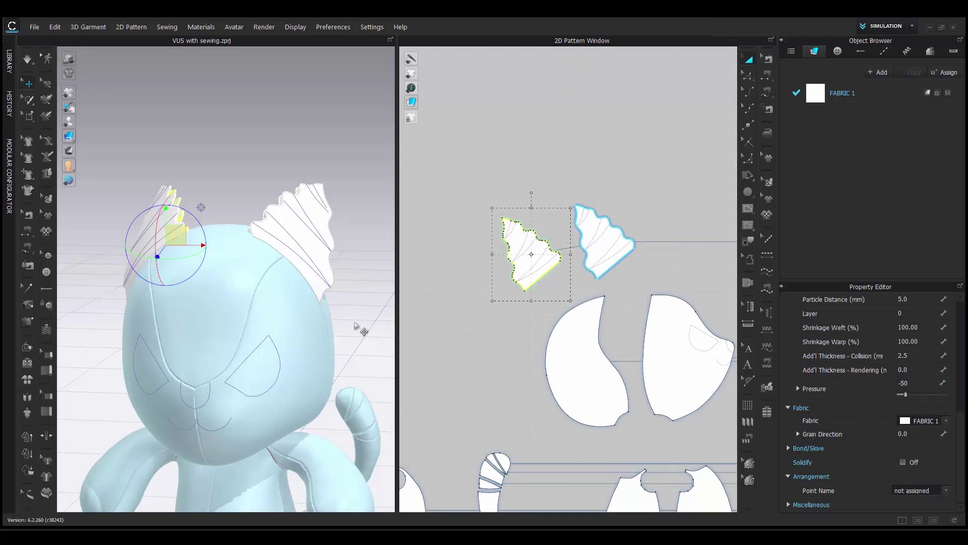
key(space)
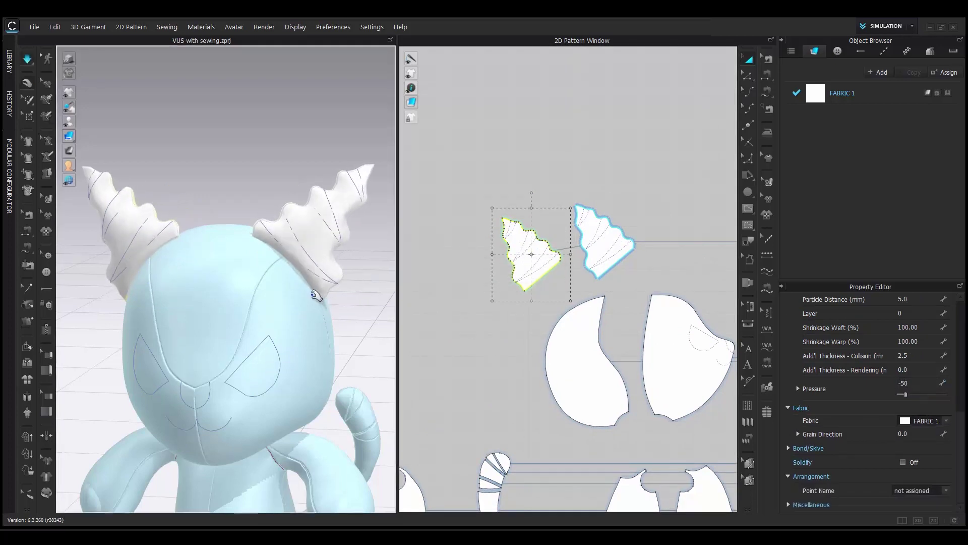
click(368, 292)
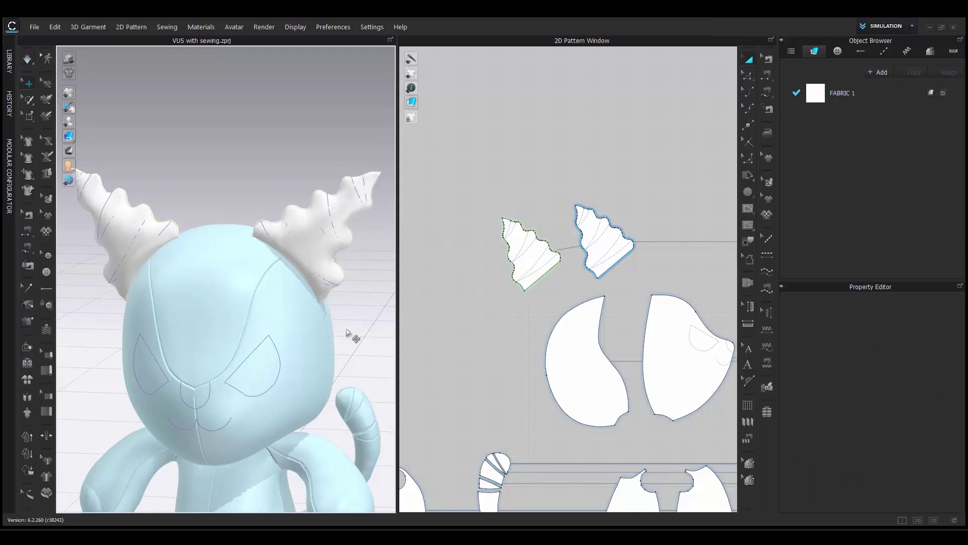
- Cut and sew the original left ear piece along all of its curved internal lines
mouse_move(353, 335)
right_down()
mouse_move(298, 320)
mouse_move(231, 320)
mouse_move(351, 322)
right_up()
key(i)
mouse_move(701, 298)
middle_down()
mouse_move(551, 272)
mouse_move(372, 274)
middle_up()
scroll(582, 184, up, 5)
click(532, 203)
shift+click(526, 206)
shift+click(504, 241)
shift+click(480, 283)
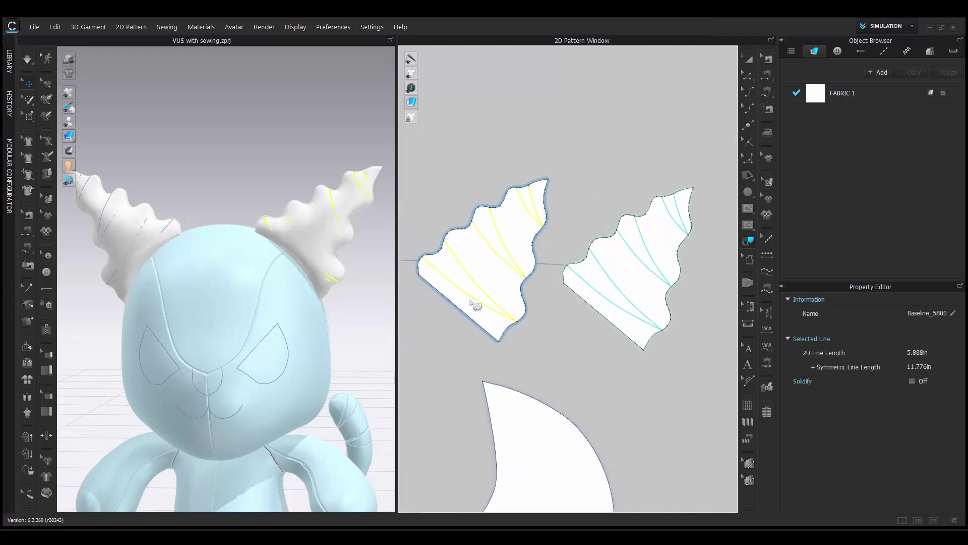
right_click(471, 301)
click(516, 362)
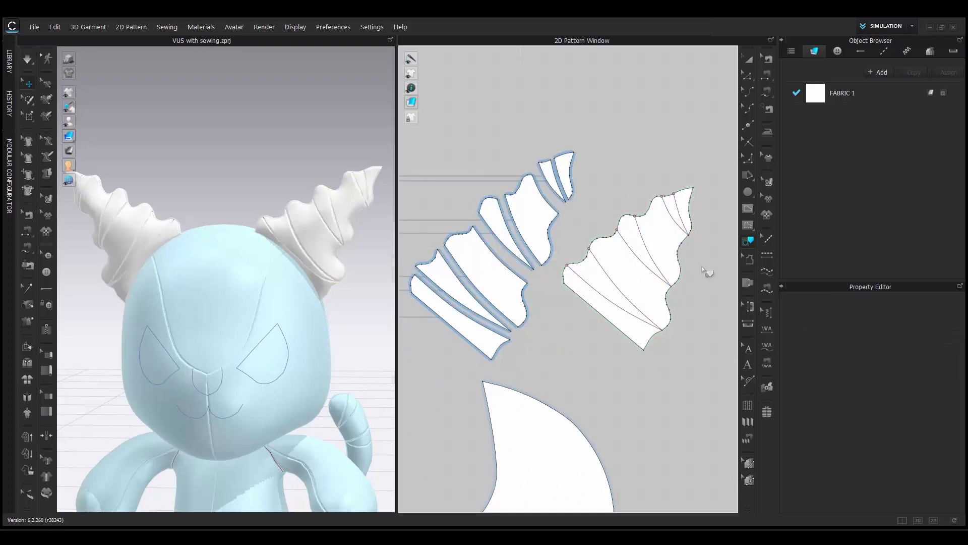
- Cut and sew the cloned left ear piece along all of its curved internal lines
shift+click(672, 221)
shift+click(648, 248)
shift+click(642, 263)
shift+click(622, 310)
- Cut and sew the cloned right ear piece along all of its curved internal lines
scroll(621, 309, down, 5)
middle_drag(525, 307, 721, 312)
middle_drag(416, 300, 620, 297)
scroll(503, 288, up, 3)
scroll(507, 292, up, 1)
click(460, 238)
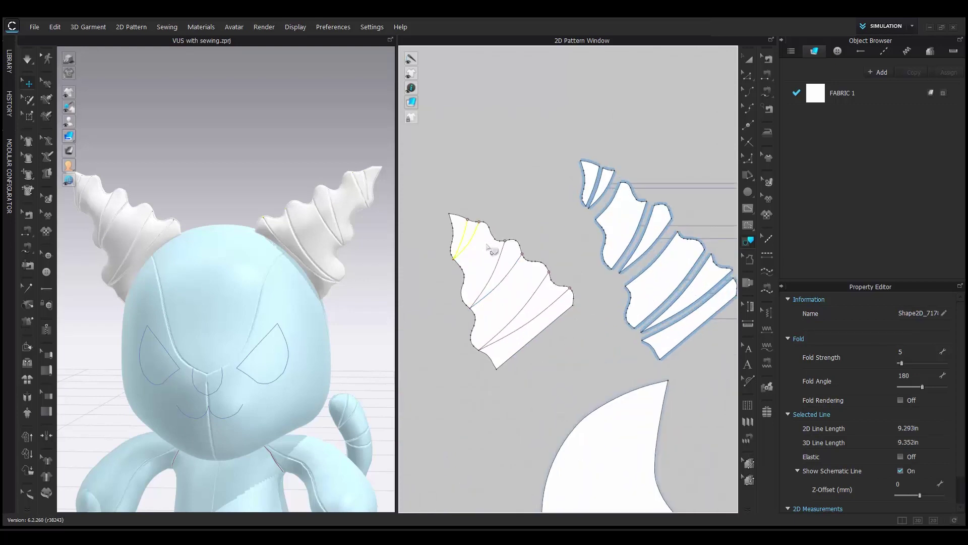
shift+click(498, 255)
shift+click(542, 298)
shift+click(539, 314)
right_click(539, 313)
click(579, 379)
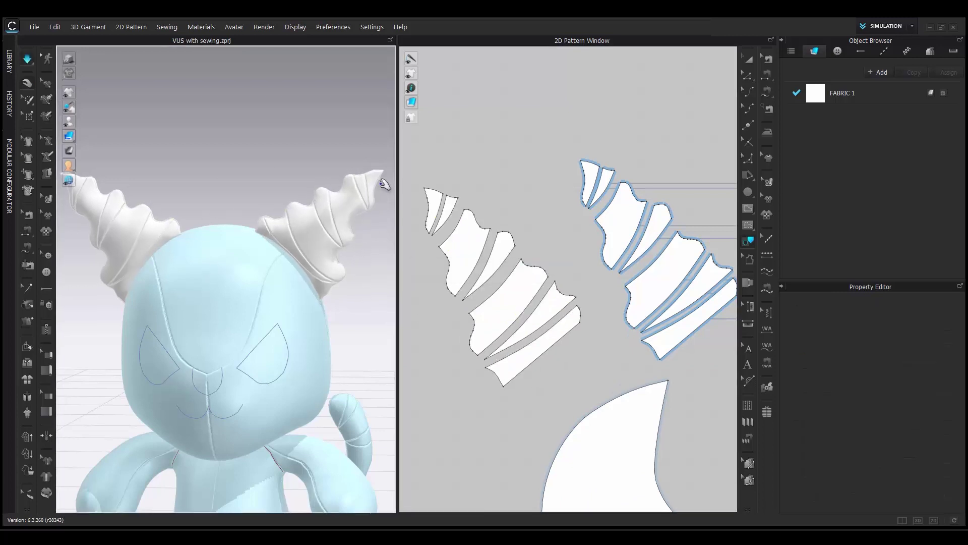
- Unfreeze all pattern pieces of the plush toy
middle_drag(301, 337, 300, 302)
right_drag(298, 305, 313, 309)
middle_drag(304, 368, 309, 331)
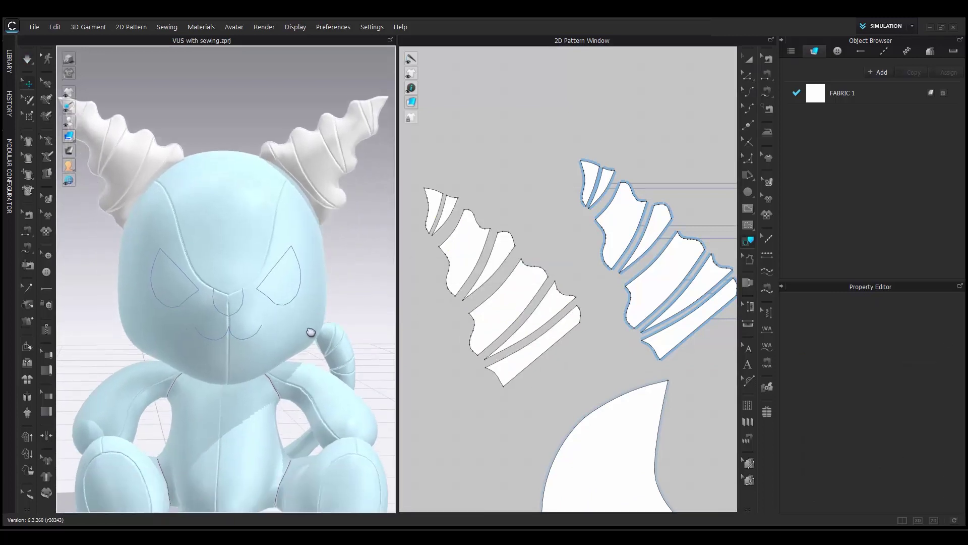
scroll(304, 333, down, 2)
right_drag(298, 337, 297, 338)
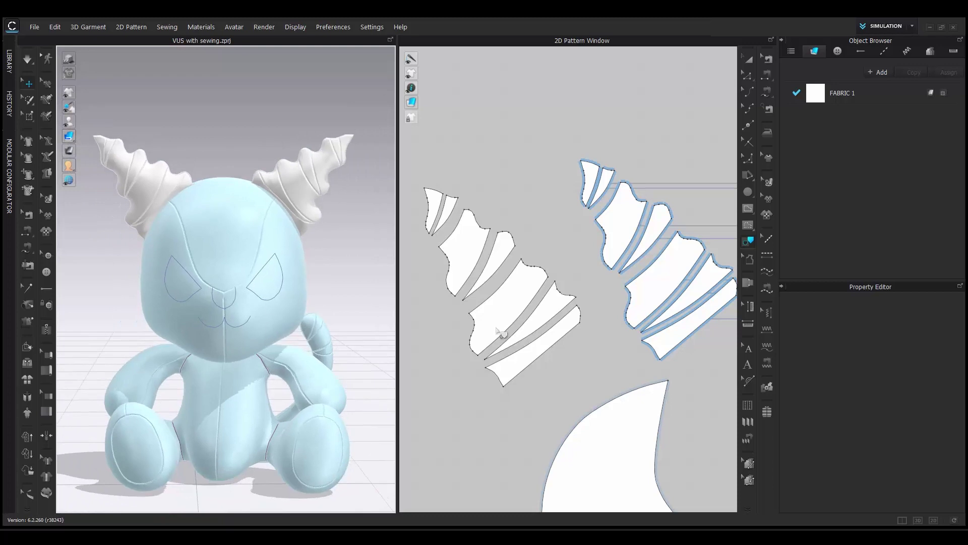
scroll(569, 299, down, 5)
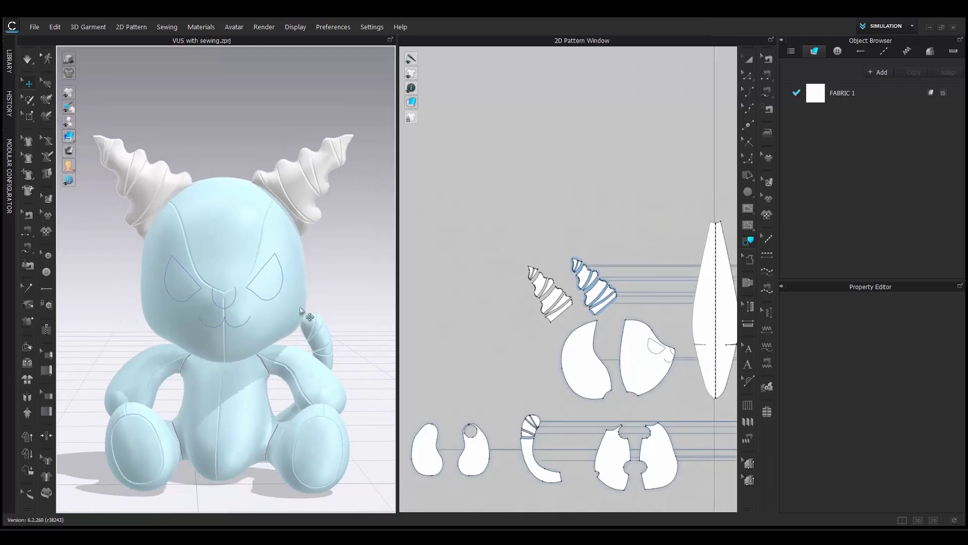
key(ctrl+a)
right_click(262, 269)
click(307, 94)
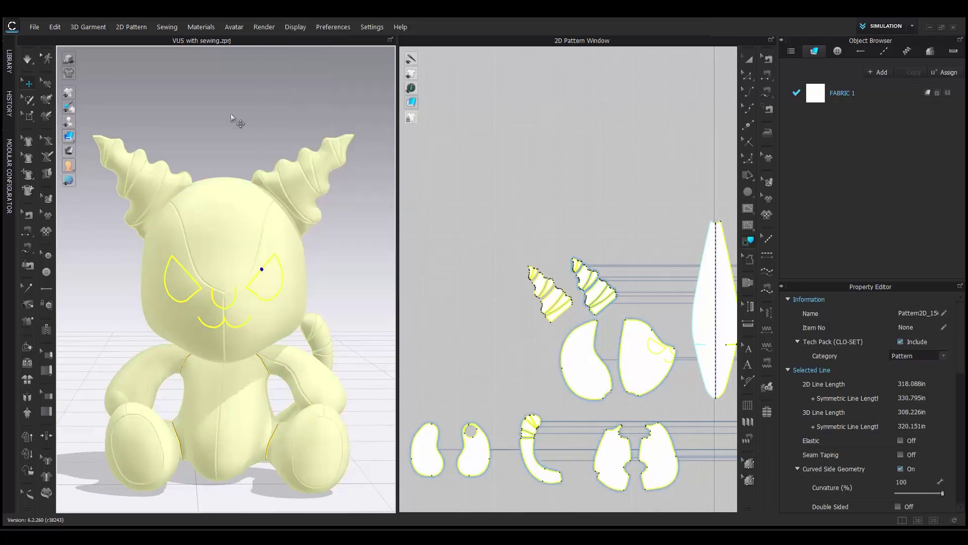
click(211, 116)
right_drag(359, 349, 354, 336)
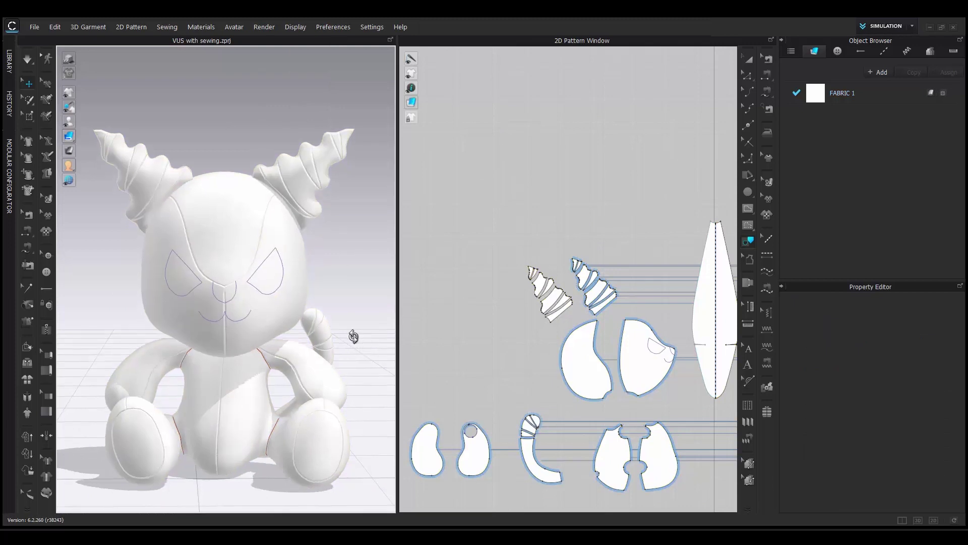
- Switch to the 3D-only window layout with the whole plush toy in view
right_click(353, 336)
click(325, 100)
middle_drag(562, 353, 473, 207)
middle_drag(588, 300, 524, 329)
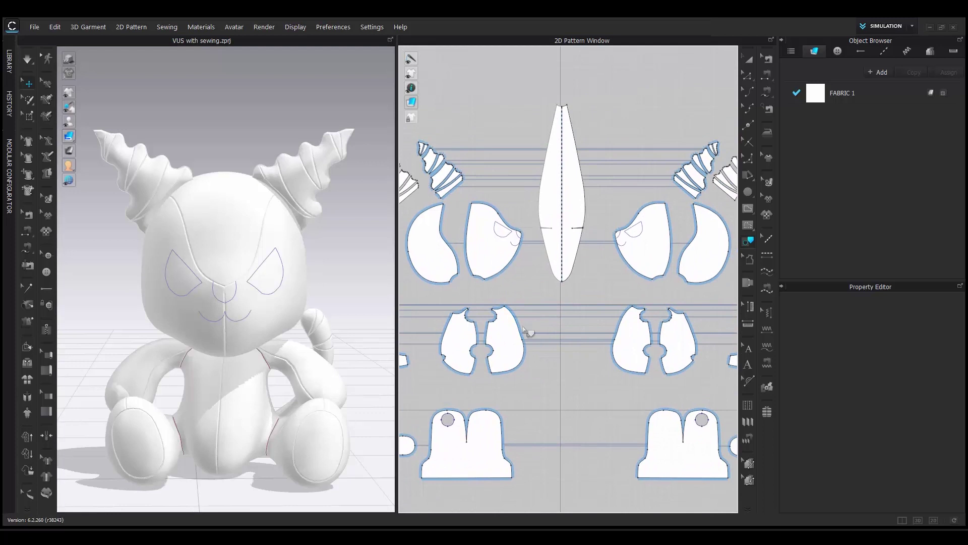
click(918, 520)
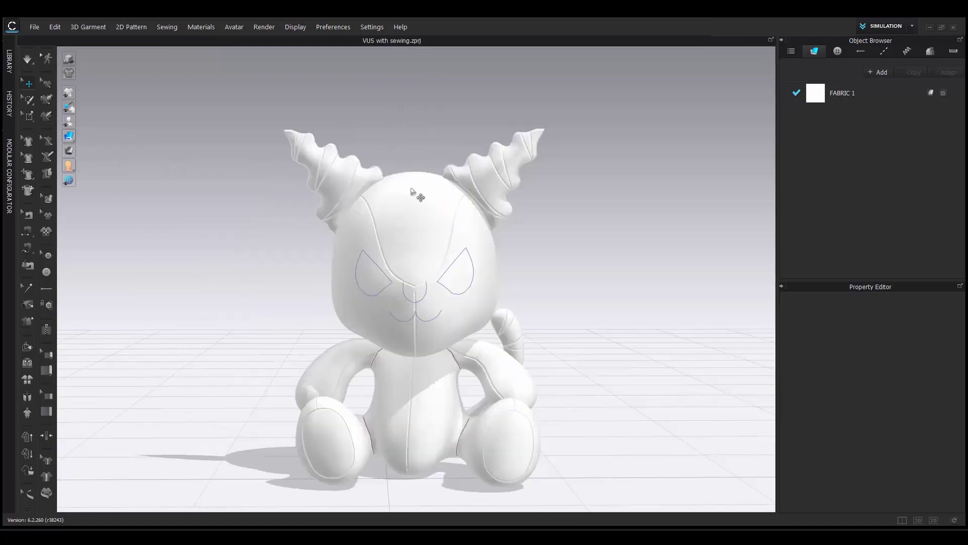
middle_drag(445, 326, 440, 310)
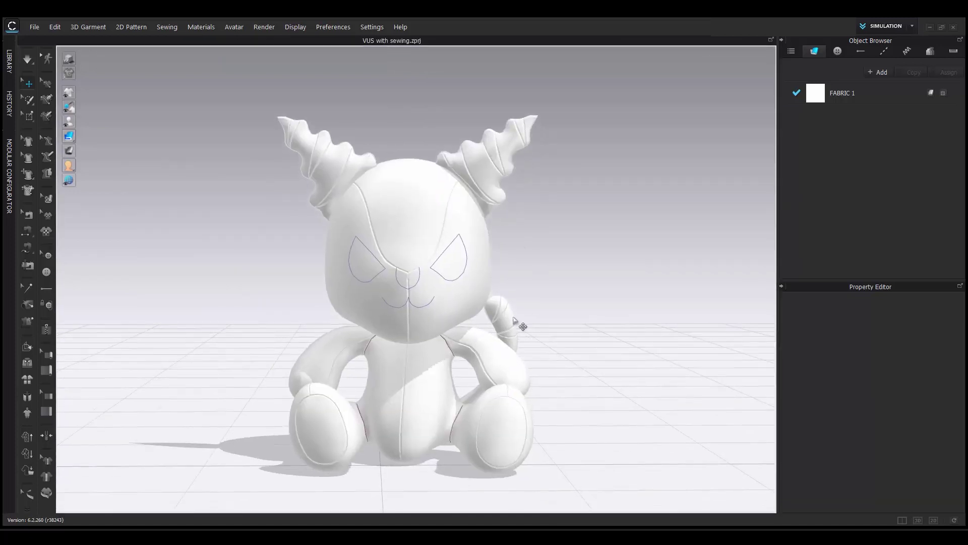
- Replace FABRIC 1 with Fur_Lilac.zfab from the Material folder of the VUS library
click(813, 99)
scroll(964, 354, up, 3)
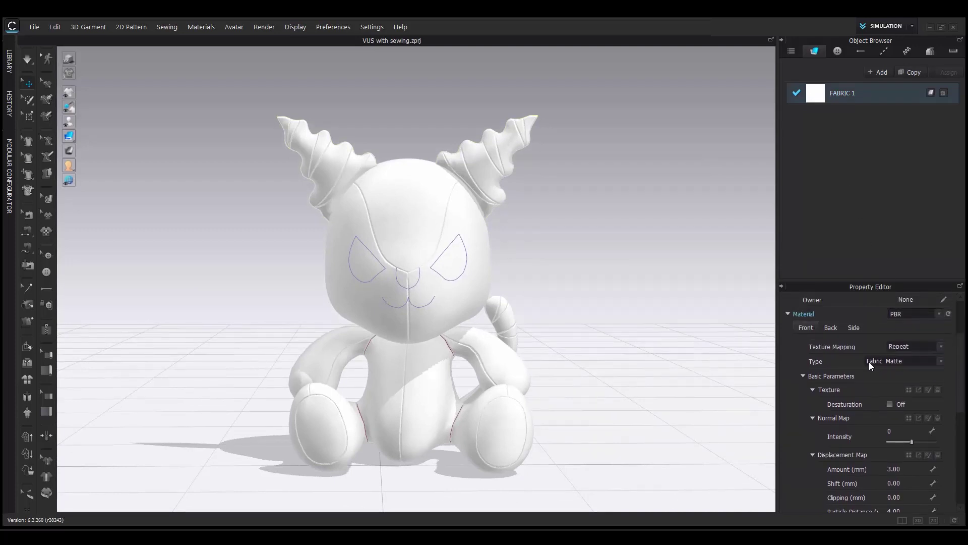
click(919, 361)
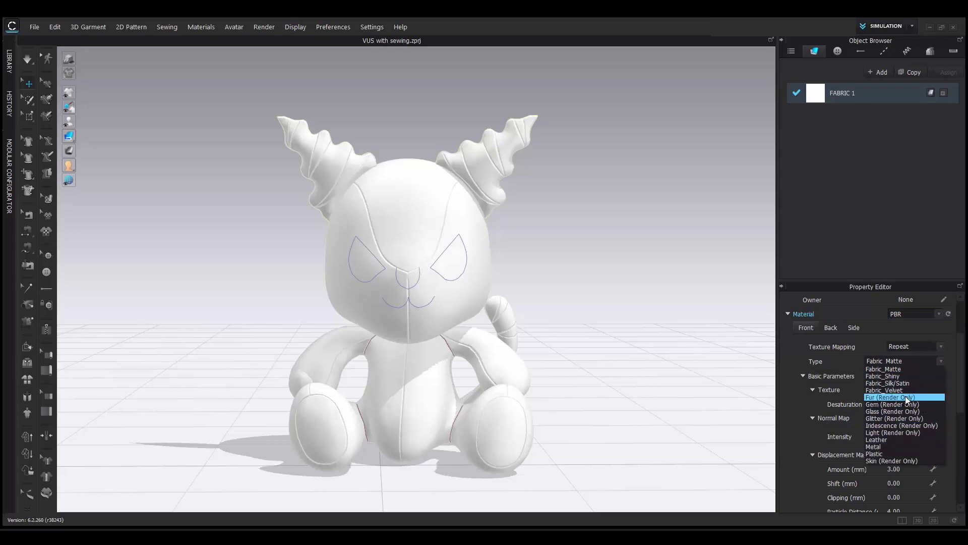
click(822, 351)
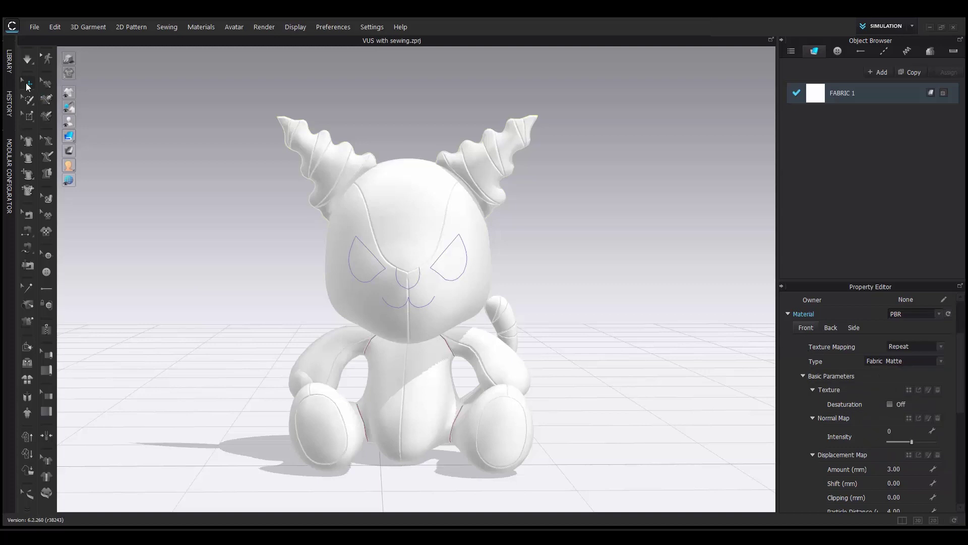
click(9, 63)
click(31, 177)
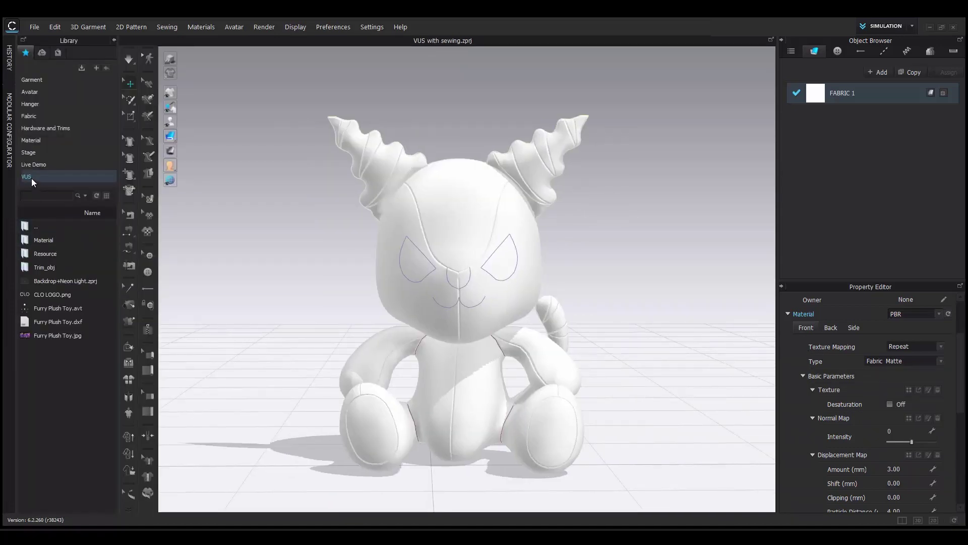
double_click(48, 240)
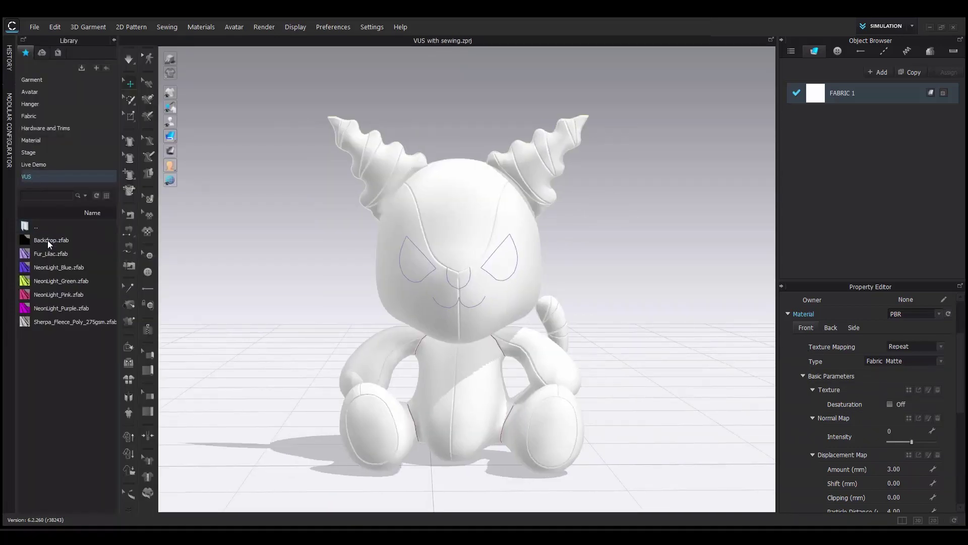
drag(71, 257, 815, 94)
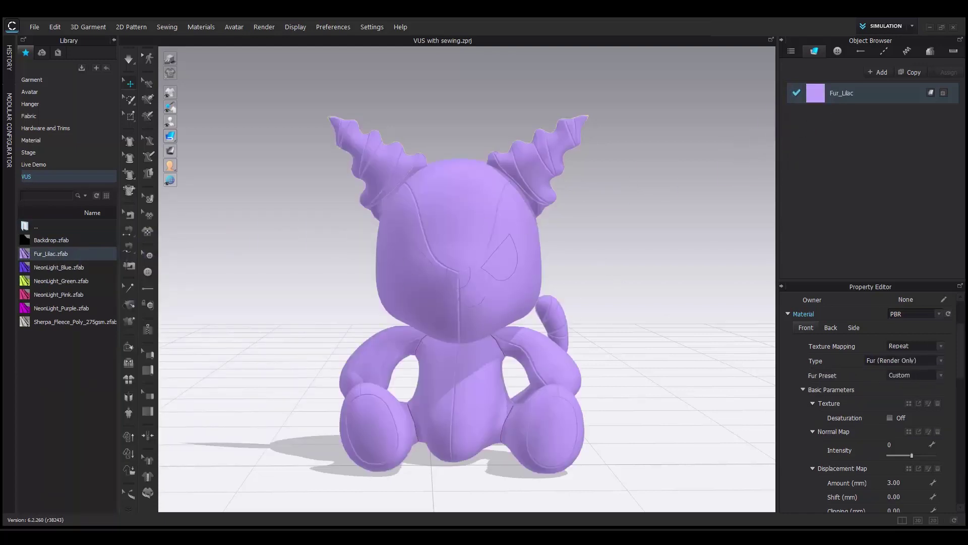
- Examine the fur presets and the reflection, fur and fur shape parameters of the Fur_Lilac fabric
scroll(889, 341, down, 2)
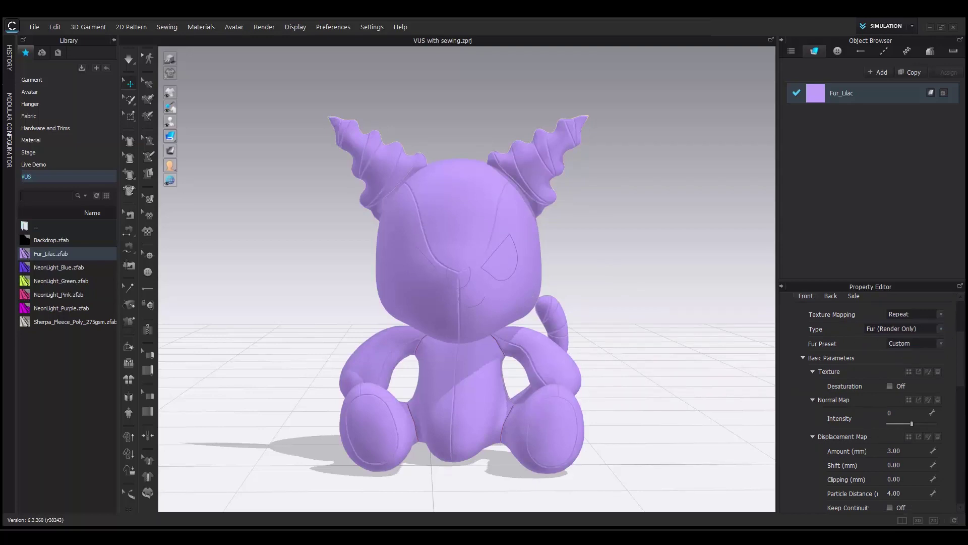
scroll(963, 341, down, 8)
scroll(960, 343, up, 7)
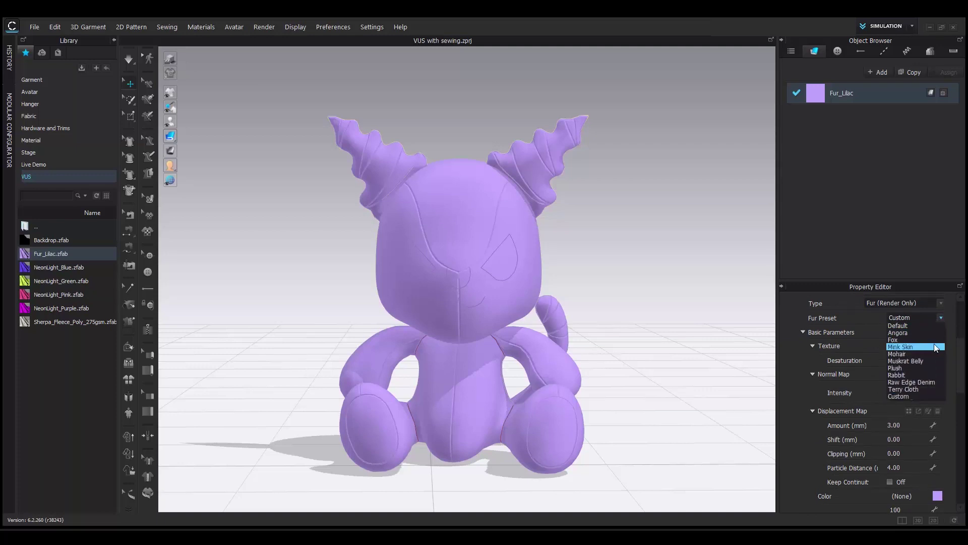
click(956, 331)
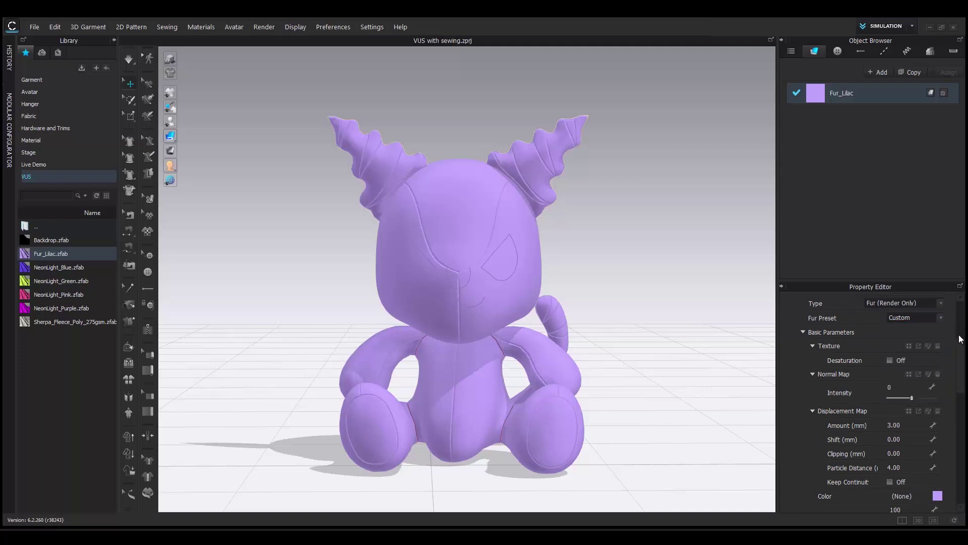
scroll(962, 353, down, 3)
drag(963, 364, 964, 414)
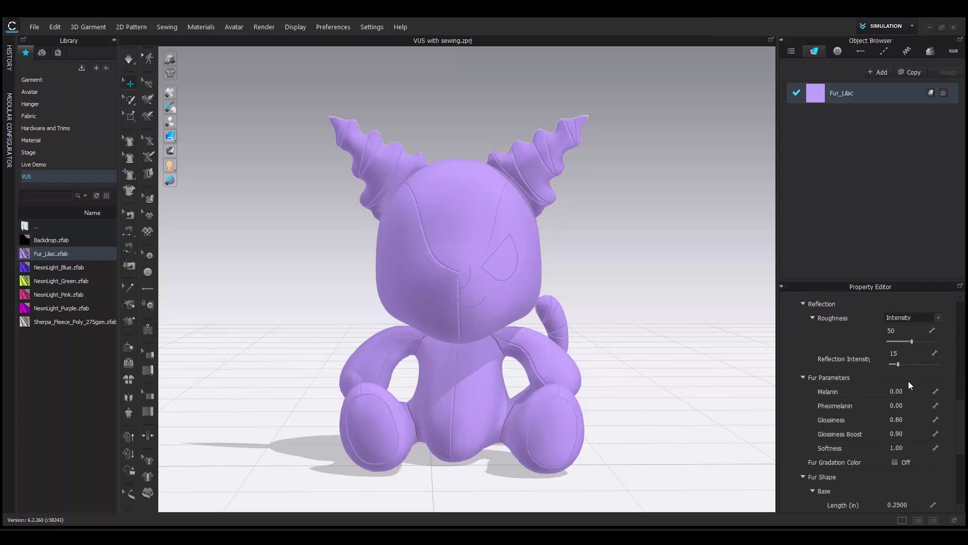
scroll(887, 411, down, 5)
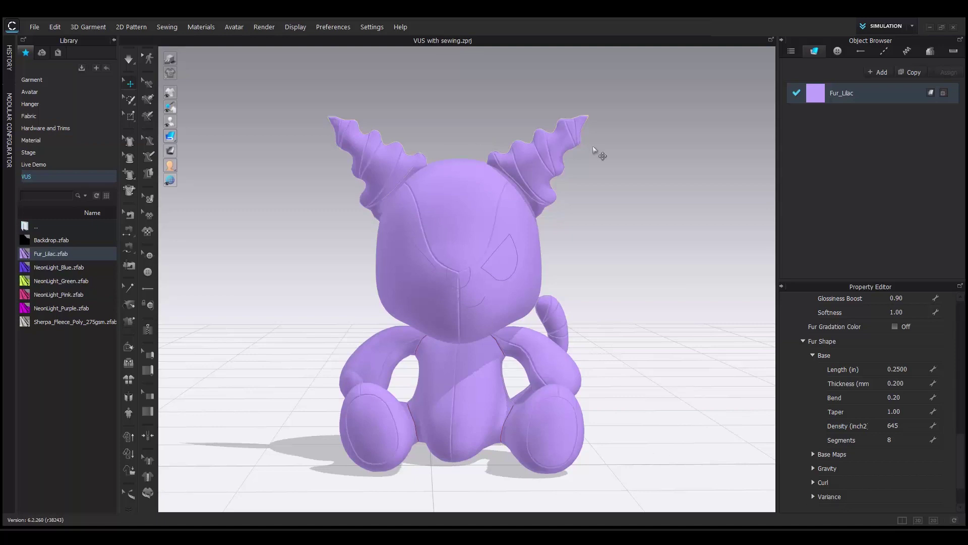
- Open a widened Render window beside the 3D view, fit the image to it and render the furry plush
right_click(527, 44)
click(545, 72)
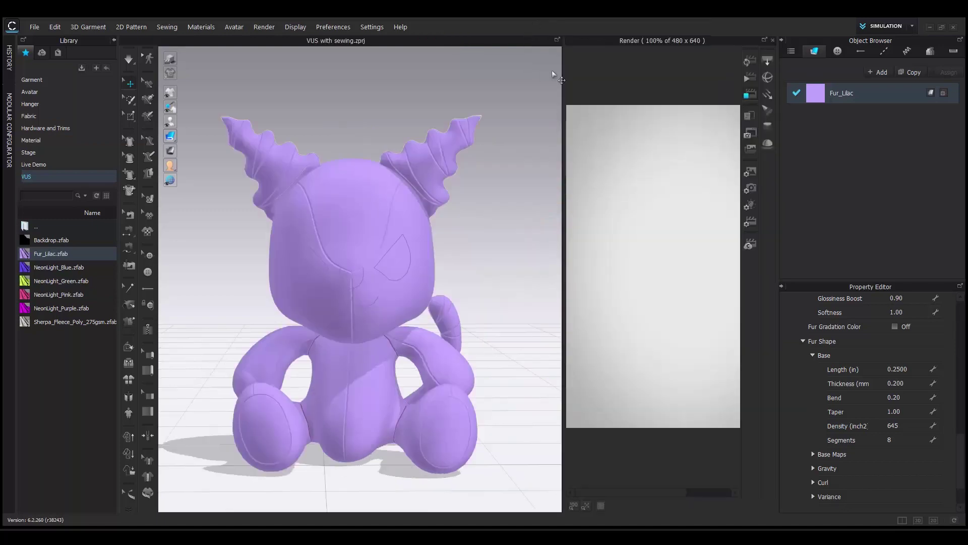
drag(563, 118, 523, 120)
click(545, 506)
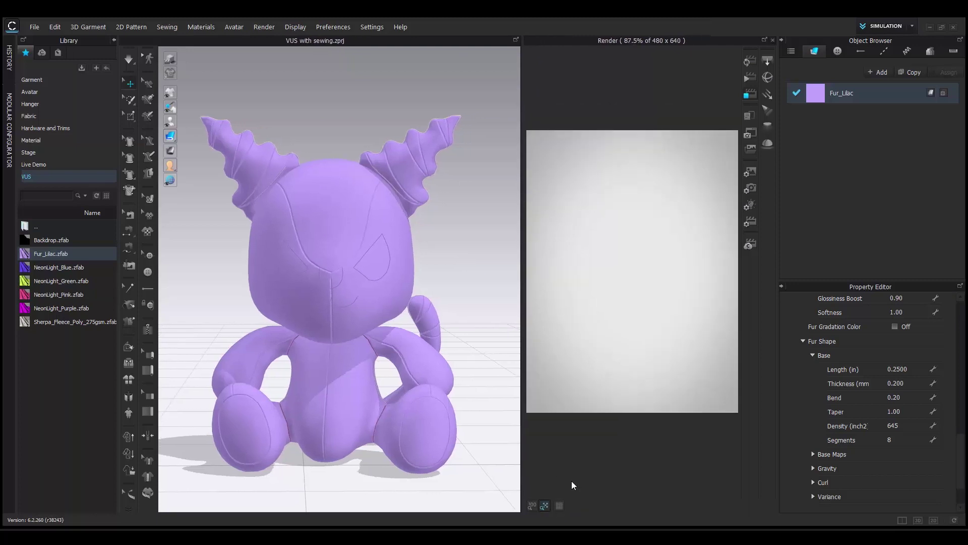
click(750, 61)
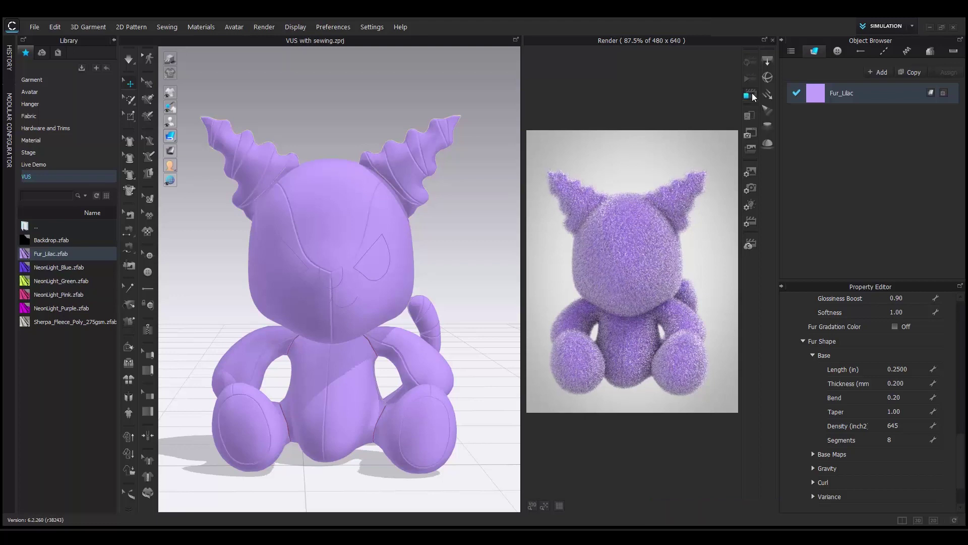
- Select three alternating stripes on the front of each ear and two bands on the front of the tail
right_drag(318, 331, 323, 327)
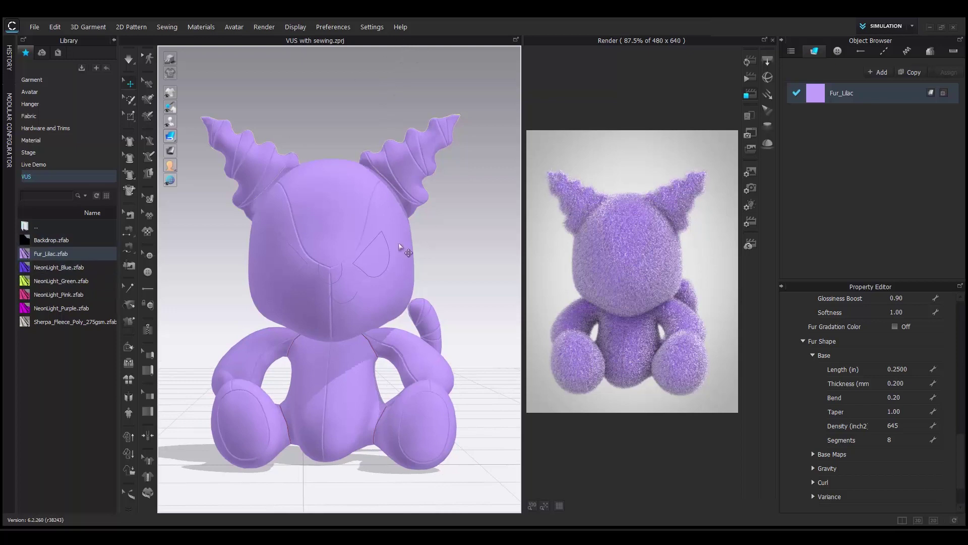
click(444, 130)
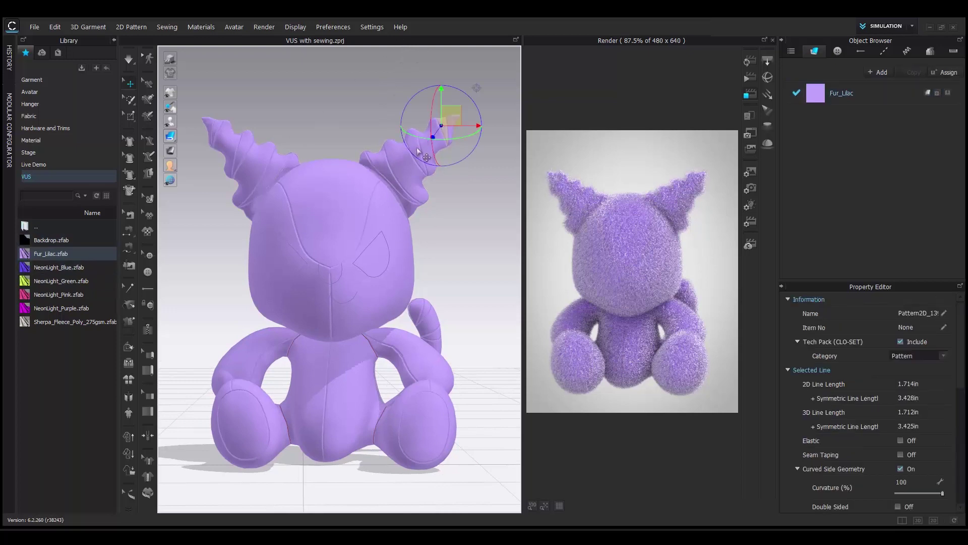
click(380, 162)
shift+click(257, 148)
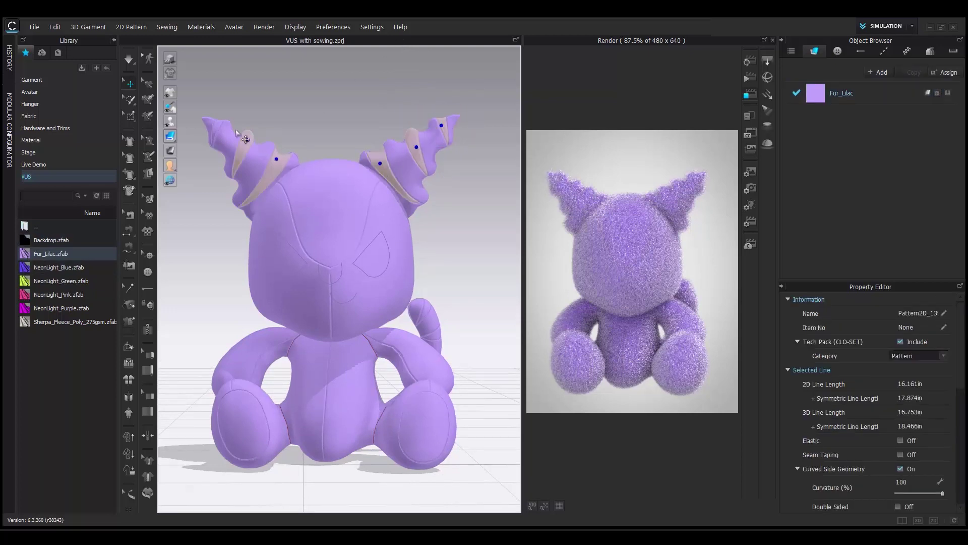
shift+click(219, 125)
shift+click(440, 334)
shift+click(429, 311)
- Add the matching back stripes of the ears and tail to the selection and assign a new FABRIC 1 to them
right_drag(488, 348, 231, 334)
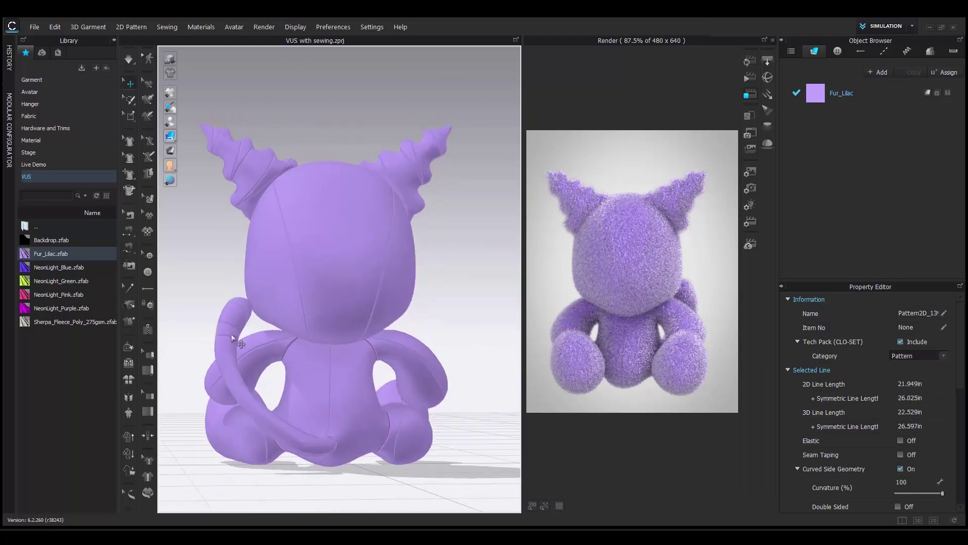
shift+click(241, 303)
shift+click(249, 148)
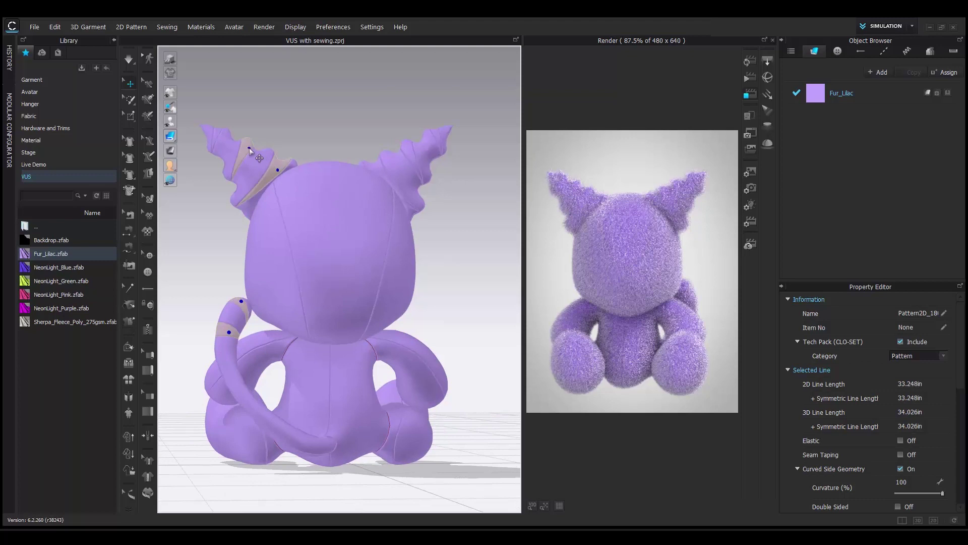
shift+click(220, 132)
shift+click(379, 165)
shift+click(408, 149)
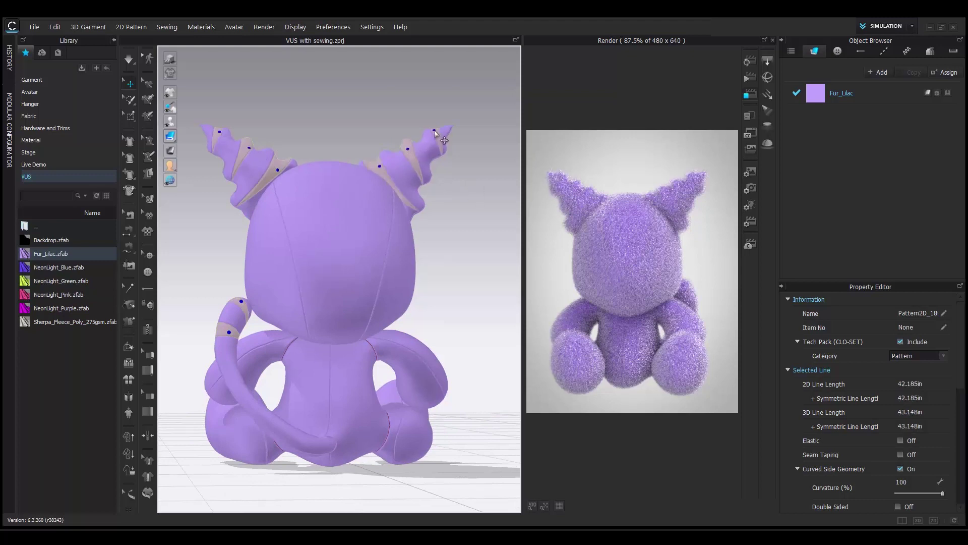
right_drag(252, 320, 479, 331)
click(951, 75)
click(819, 125)
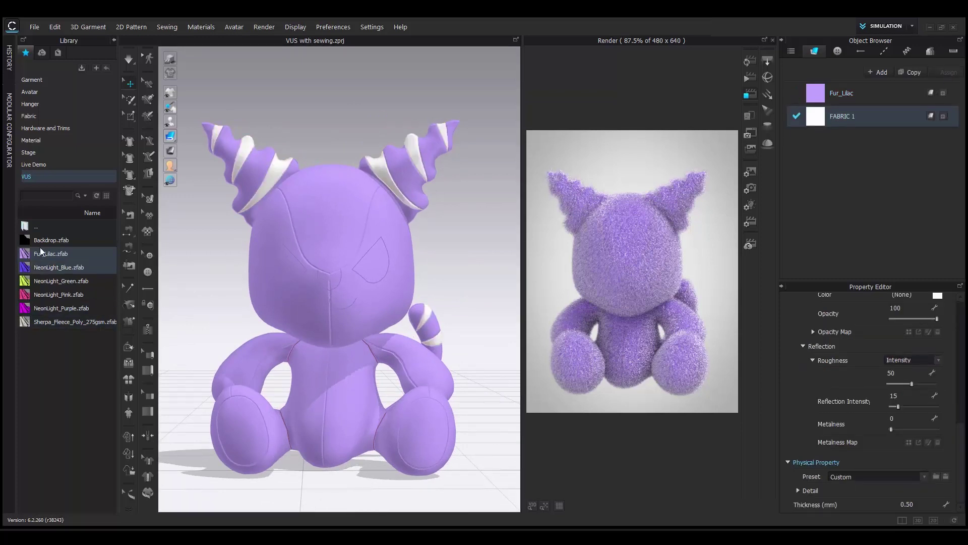
- Replace FABRIC 1 on the stripes with NeonLight_Purple.zfab and render the plush again
drag(35, 310, 837, 116)
mouse_move(960, 444)
mouse_down()
mouse_move(962, 370)
mouse_move(963, 444)
mouse_up()
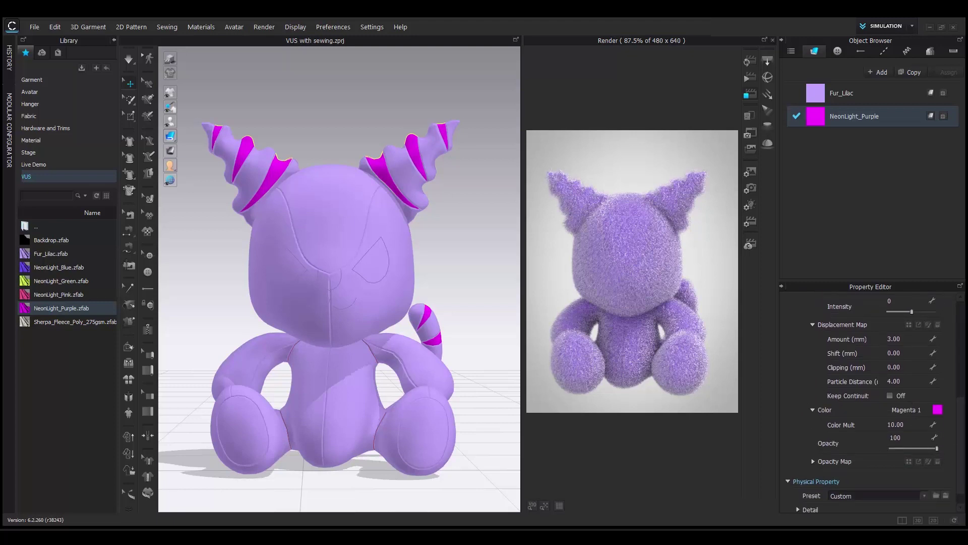
click(751, 60)
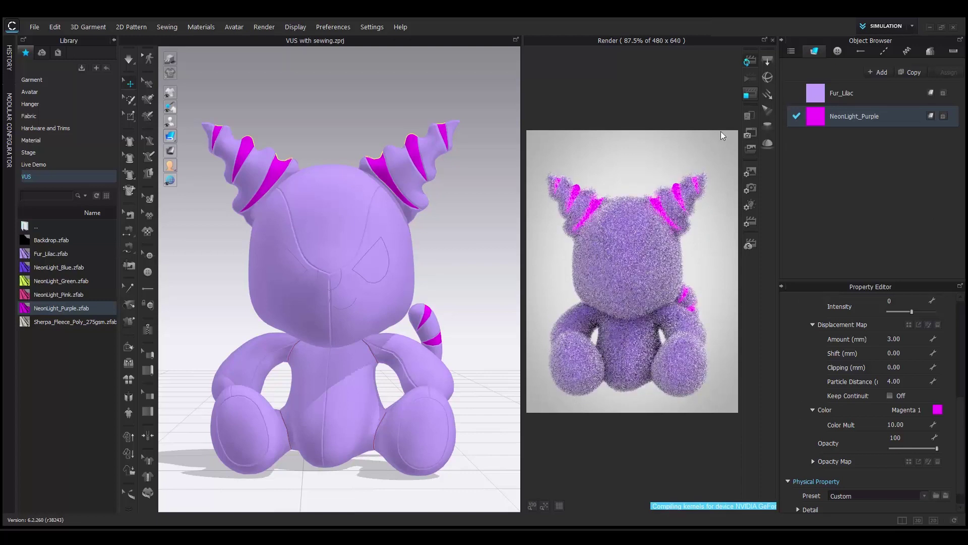
click(754, 93)
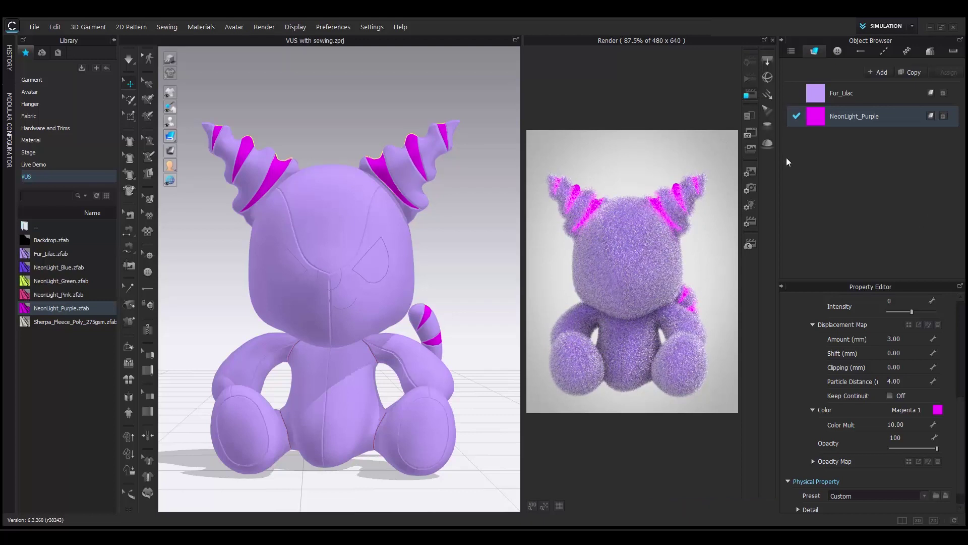
- Assign a new fabric to both foot soles and replace it with Sherpa_Fleece_Poly_275gsm.zfab
click(259, 421)
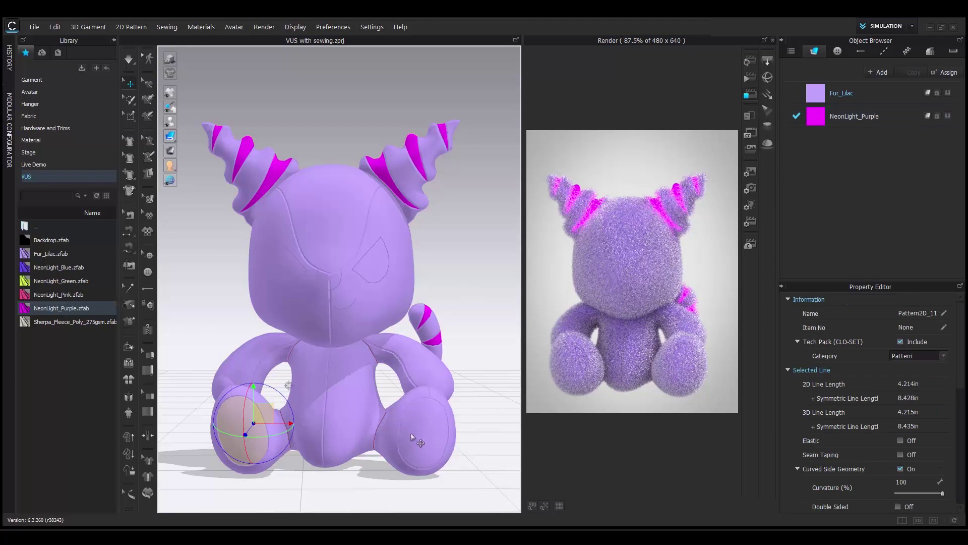
shift+click(418, 439)
click(954, 74)
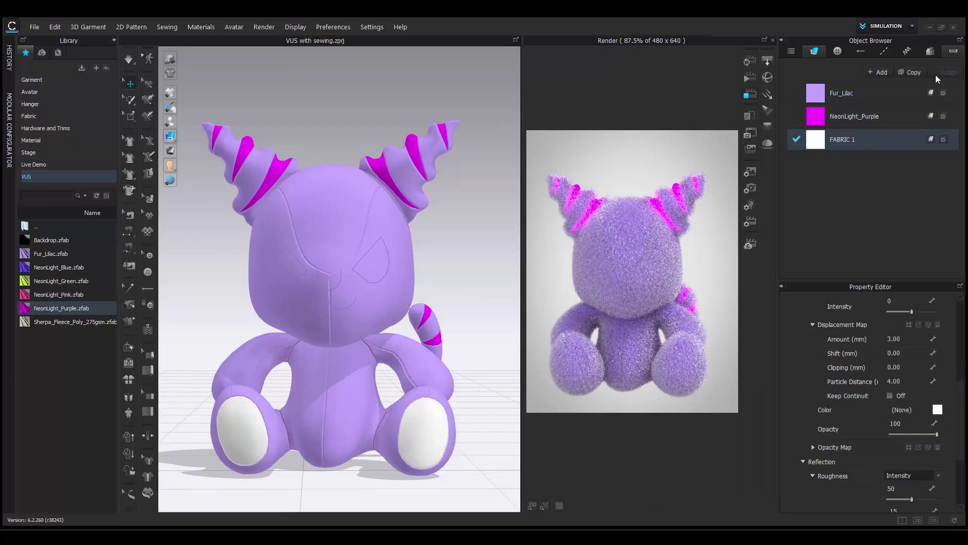
drag(75, 322, 812, 143)
middle_drag(501, 407, 498, 389)
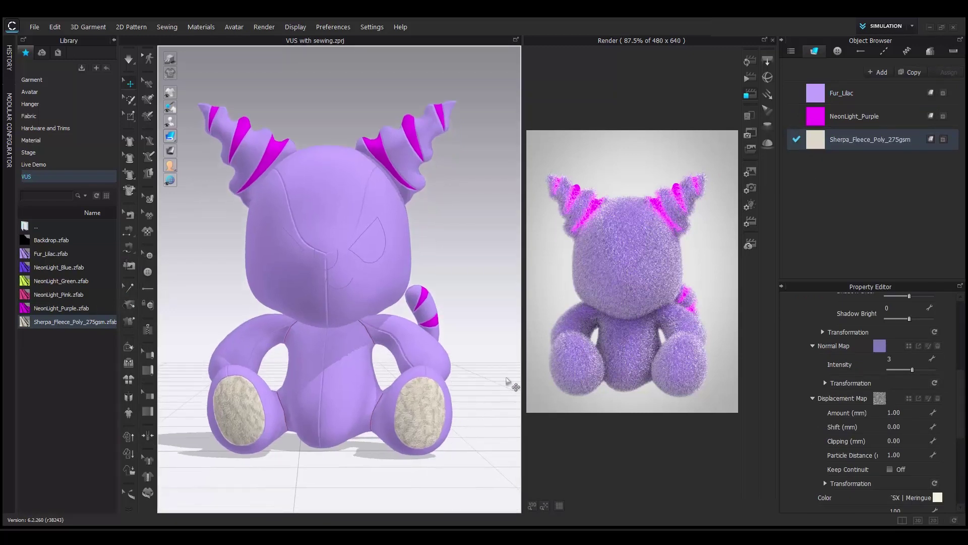
scroll(434, 440, up, 3)
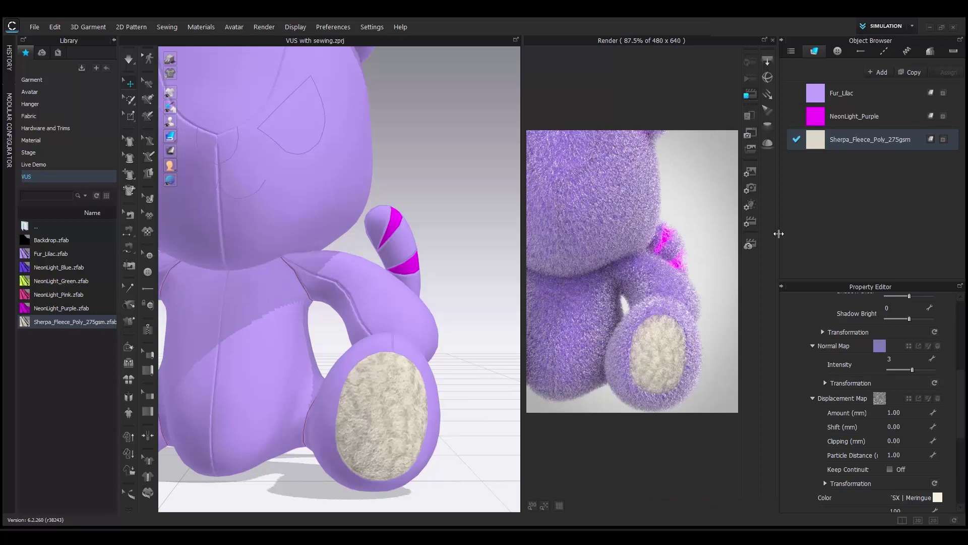
- Close the Render window so the 3D view fills the workspace, and frame the whole plush
right_click(410, 41)
click(429, 70)
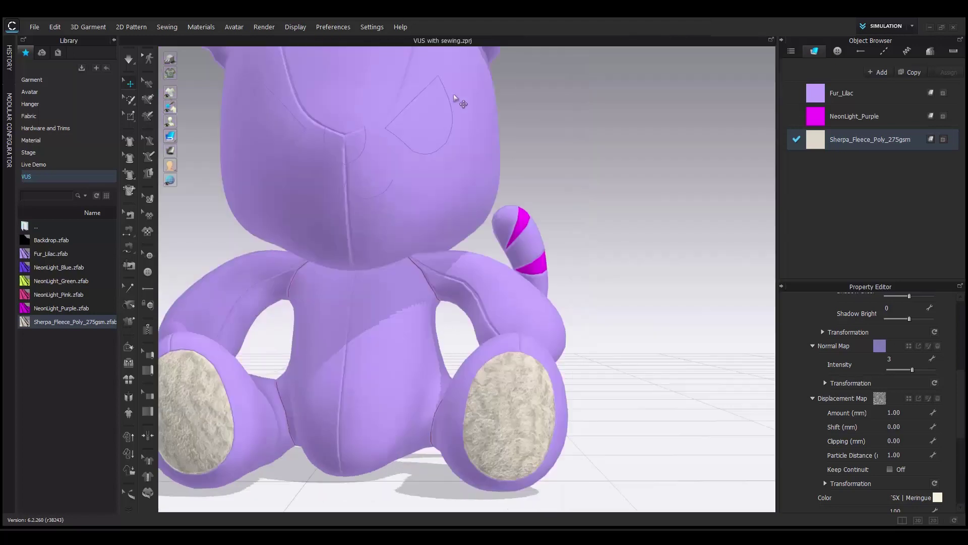
scroll(490, 206, down, 2)
middle_drag(490, 208, 540, 273)
scroll(541, 272, down, 5)
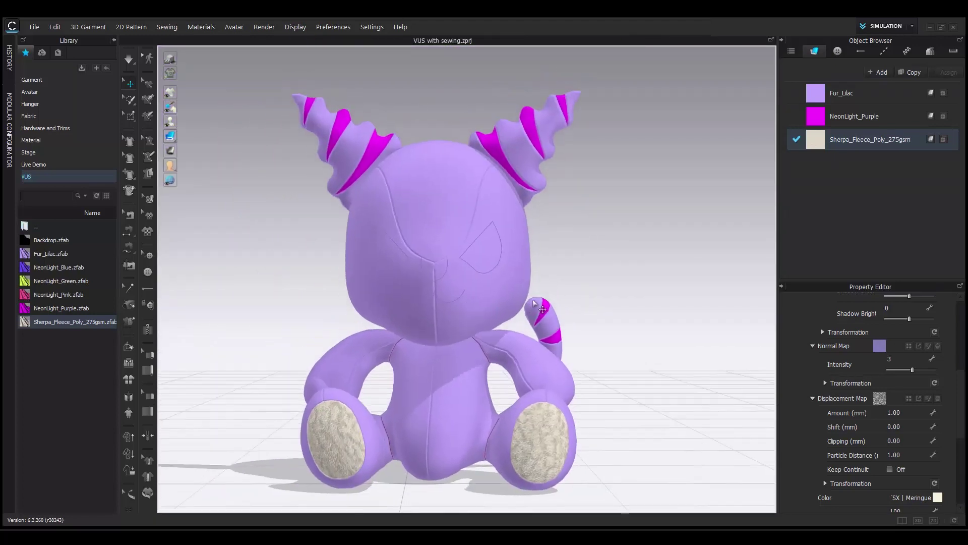
- Browse to the OBJ files in the VUS library and add eyes.obj to the workspace as a Trim
double_click(39, 229)
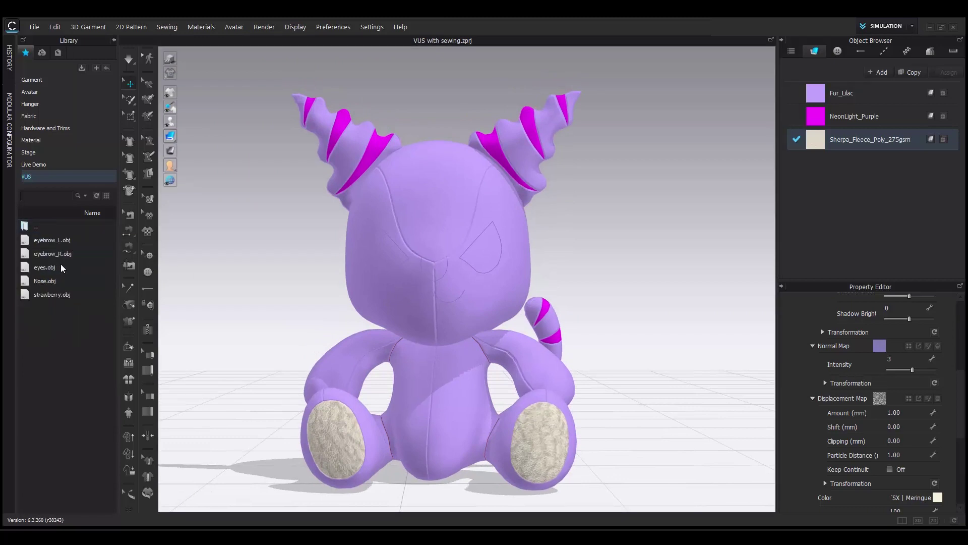
right_click(45, 265)
click(66, 270)
click(494, 204)
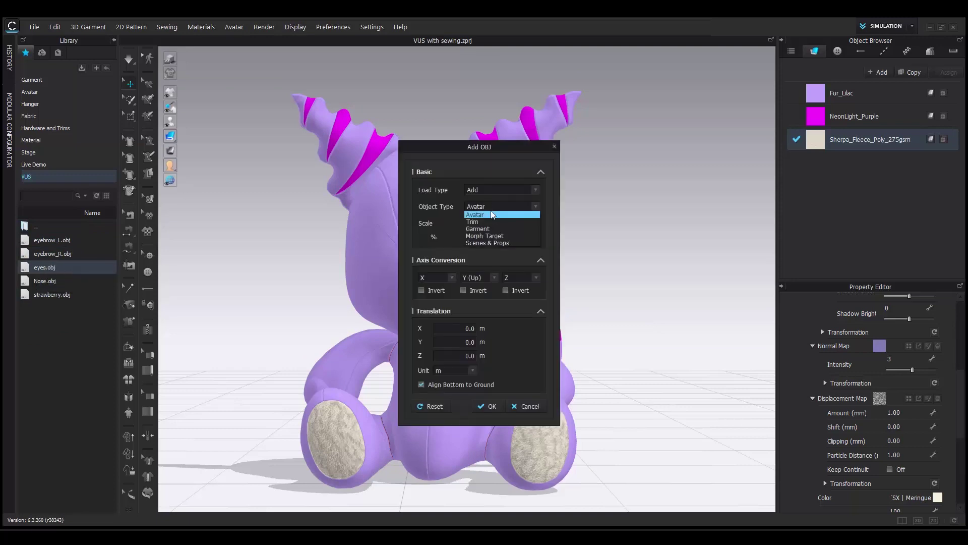
click(483, 222)
click(488, 403)
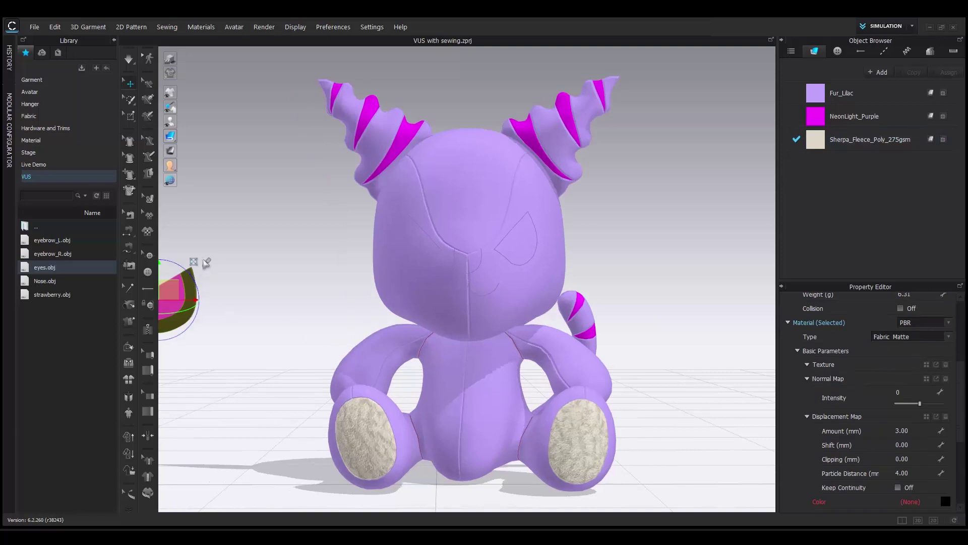
- Attach the eye trim to the face and reattach it over the drawn eye outline
click(207, 263)
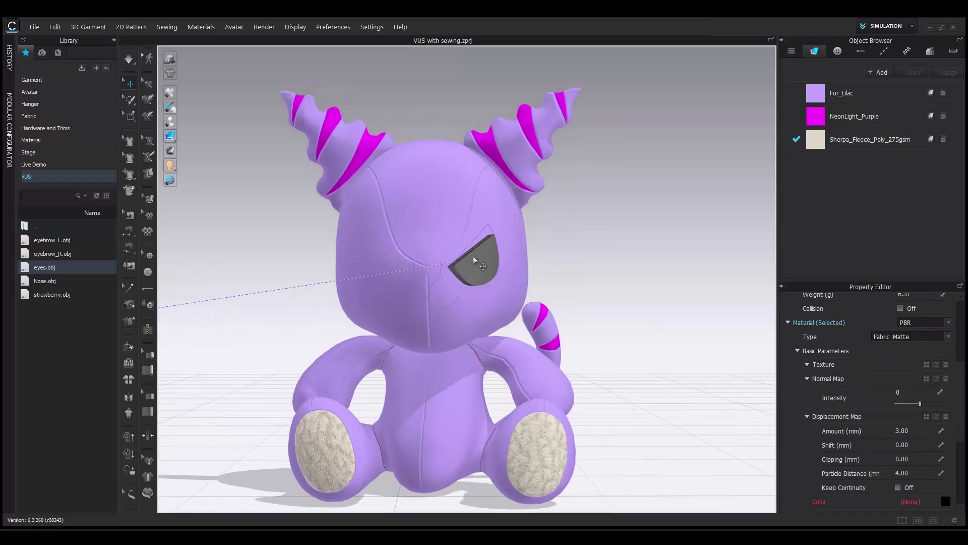
click(478, 258)
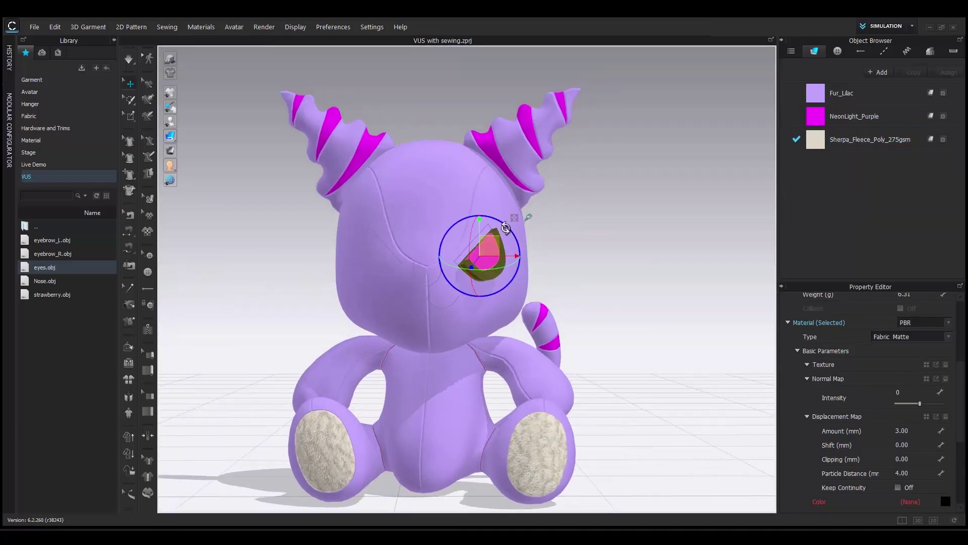
click(528, 217)
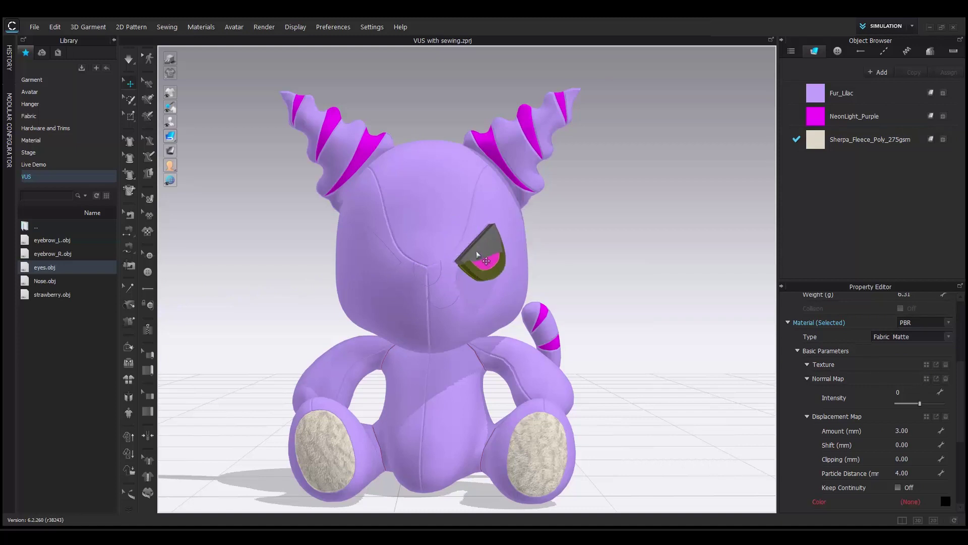
click(476, 251)
click(573, 223)
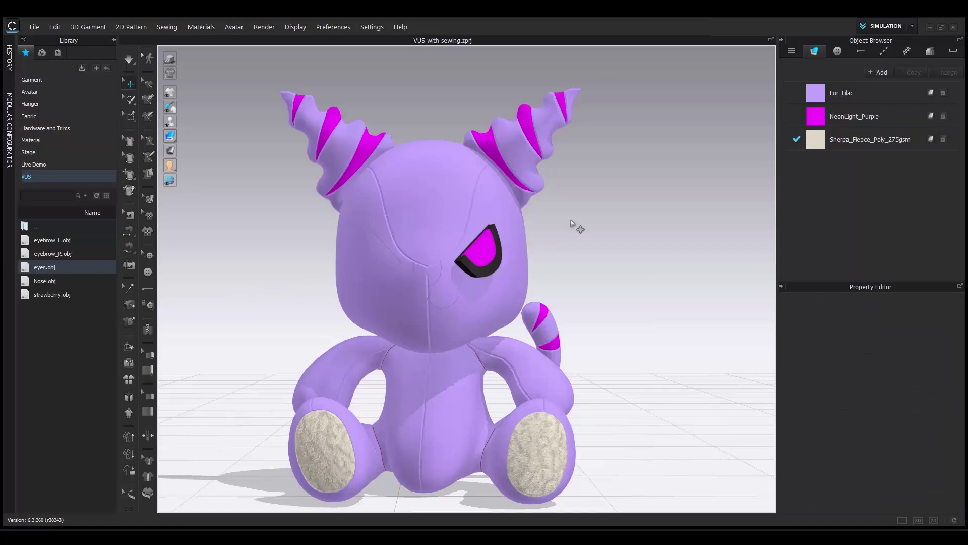
- Set the material type of the eye's magenta inner part to Light (Render Only)
click(485, 246)
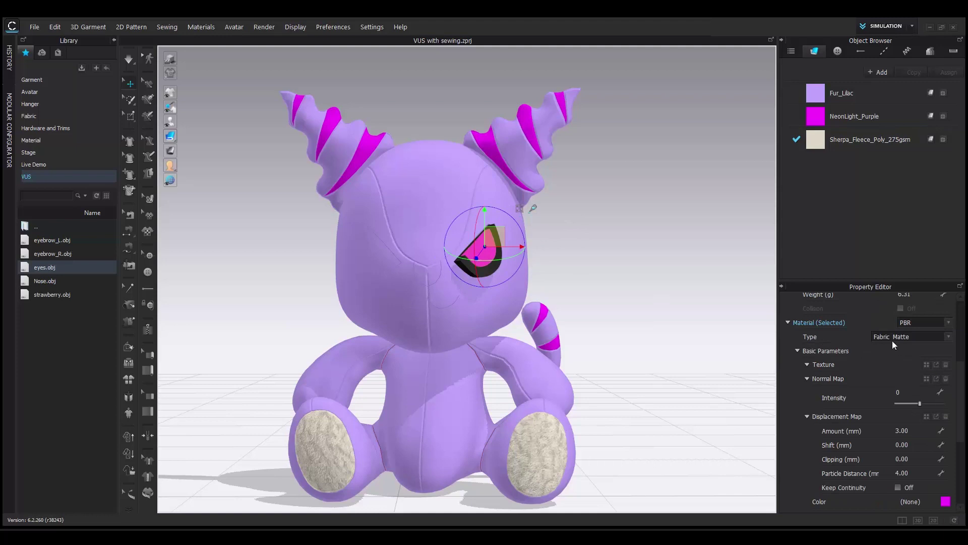
click(903, 336)
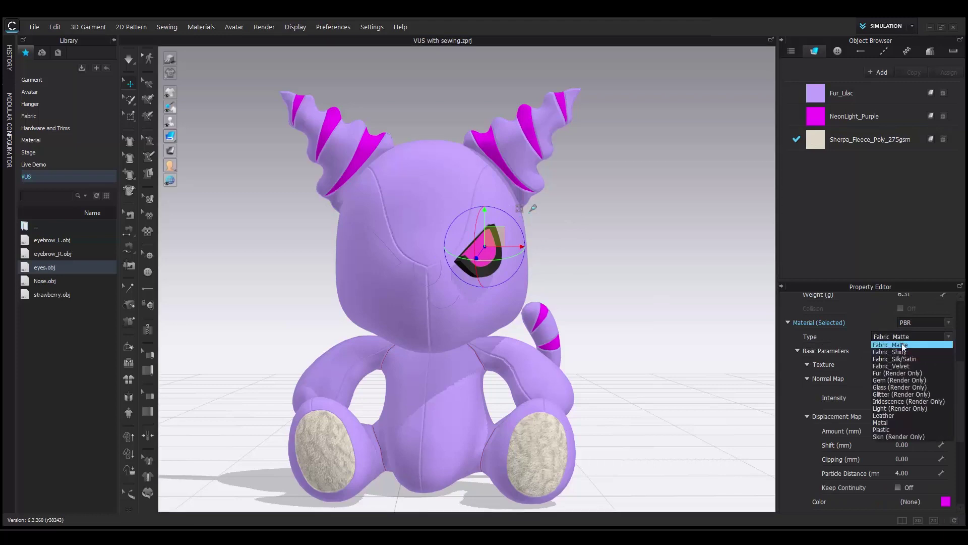
click(891, 408)
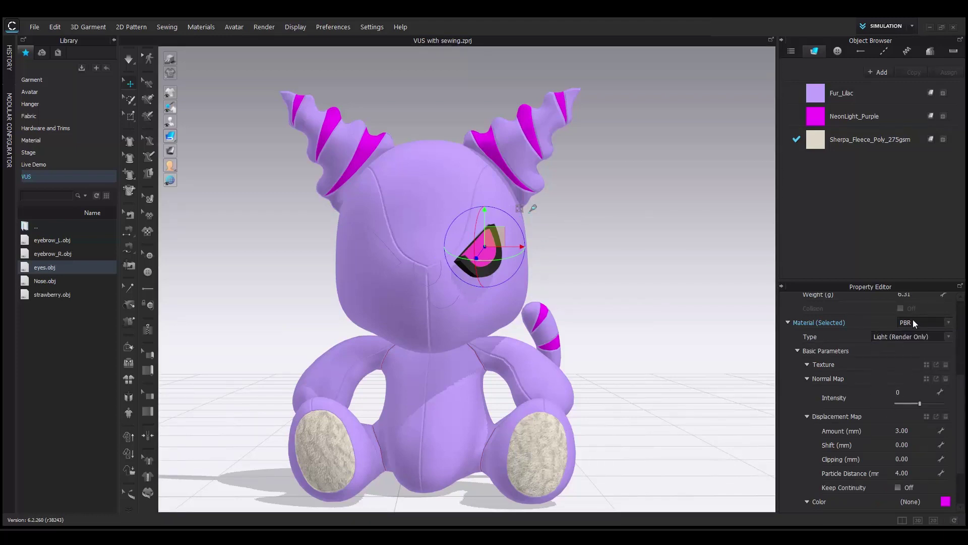
click(624, 262)
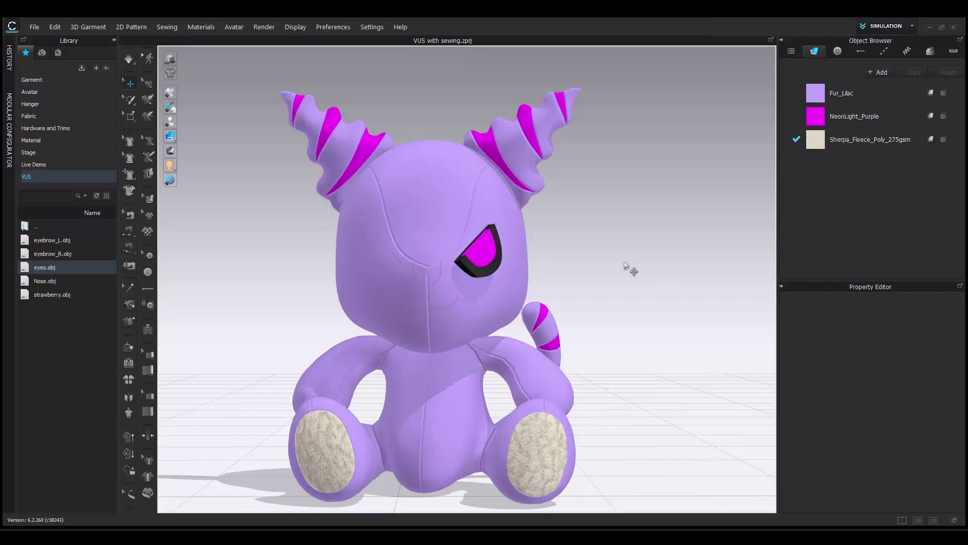
- Set the material type of the eye's black frame to Plastic
click(498, 272)
click(893, 337)
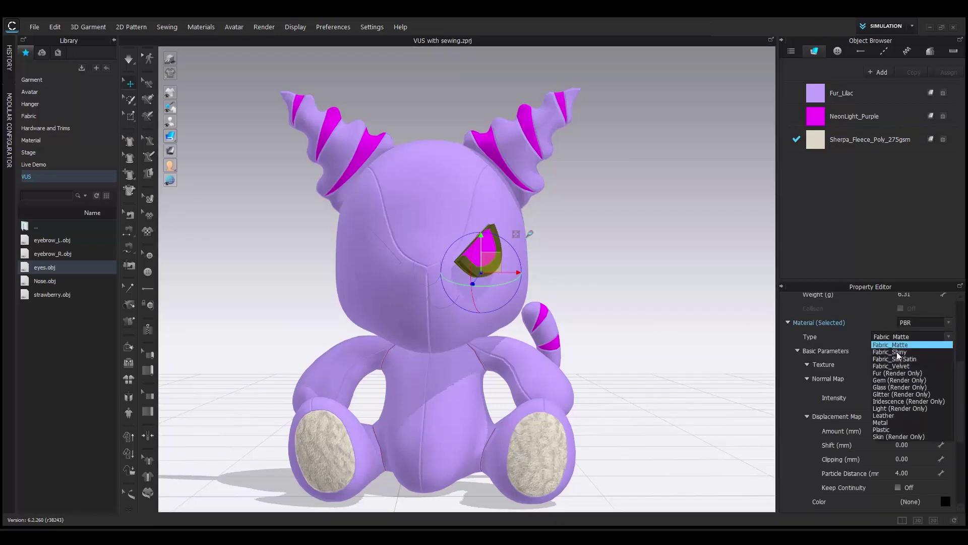
click(897, 432)
click(672, 334)
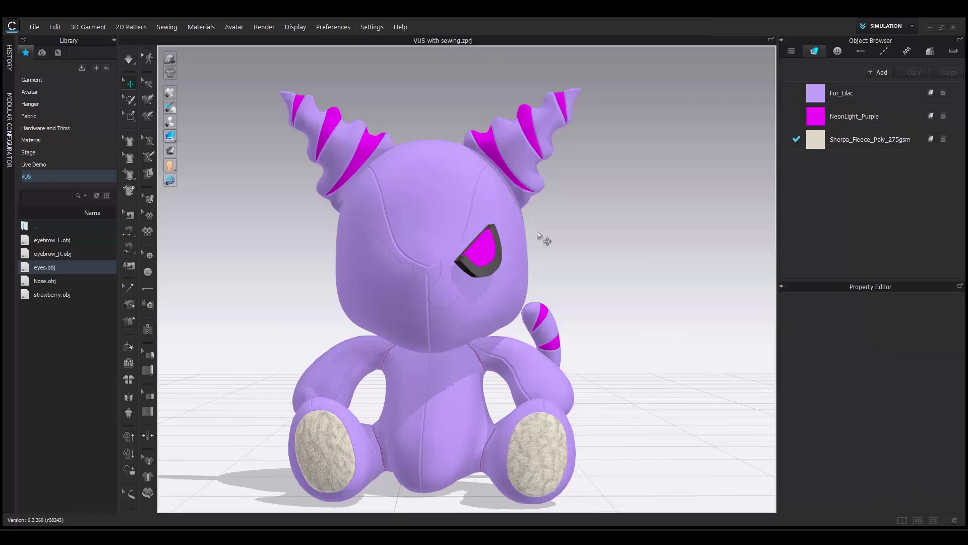
- Copy the finished eye, paste it onto the other side of the face and rotate it to mirror the first
mouse_move(532, 279)
right_down()
mouse_move(477, 298)
mouse_move(544, 296)
mouse_move(495, 297)
mouse_move(530, 296)
right_up()
click(489, 260)
key(ctrl+c)
key(ctrl+v)
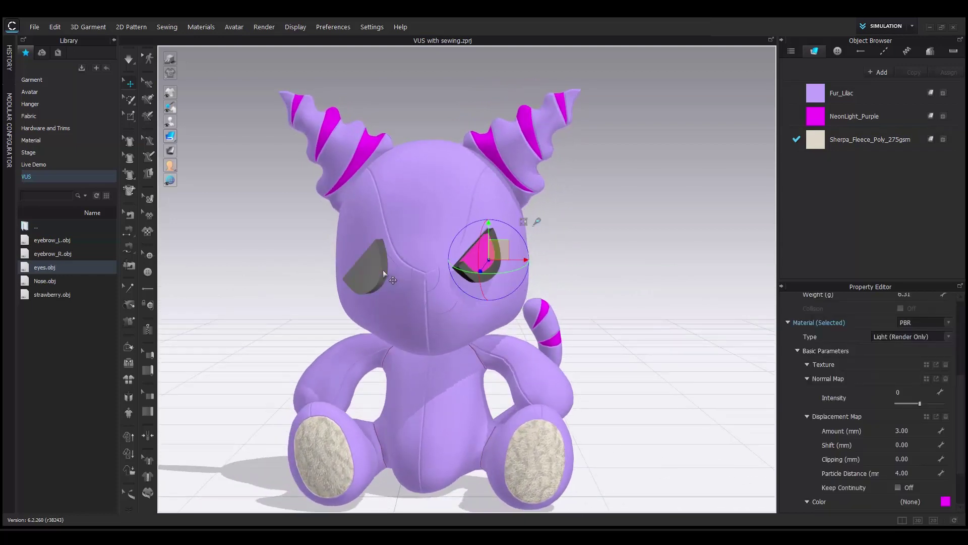
click(387, 269)
drag(402, 245, 415, 300)
drag(363, 267, 371, 286)
- Reattach the second eye to the face so it sits symmetrically to the first one
key(ctrl+v)
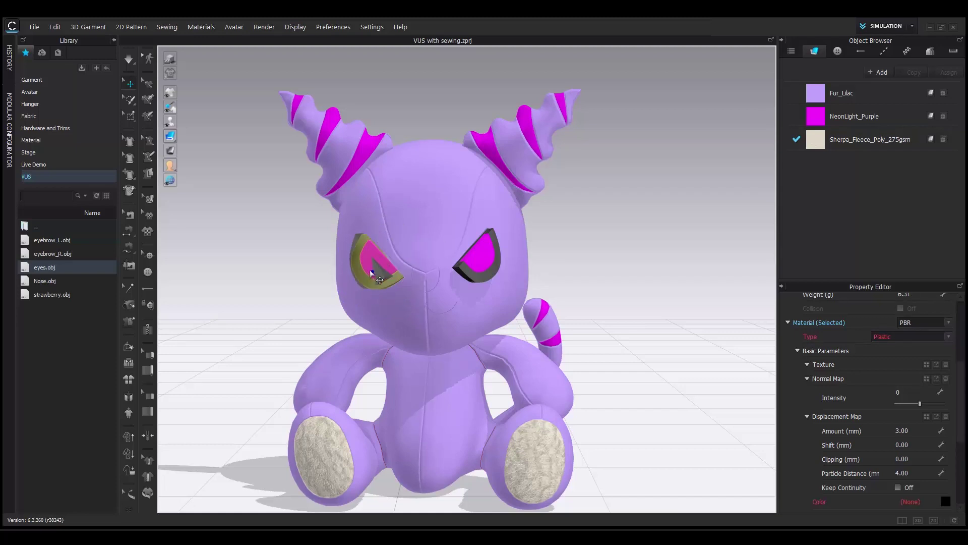
click(373, 271)
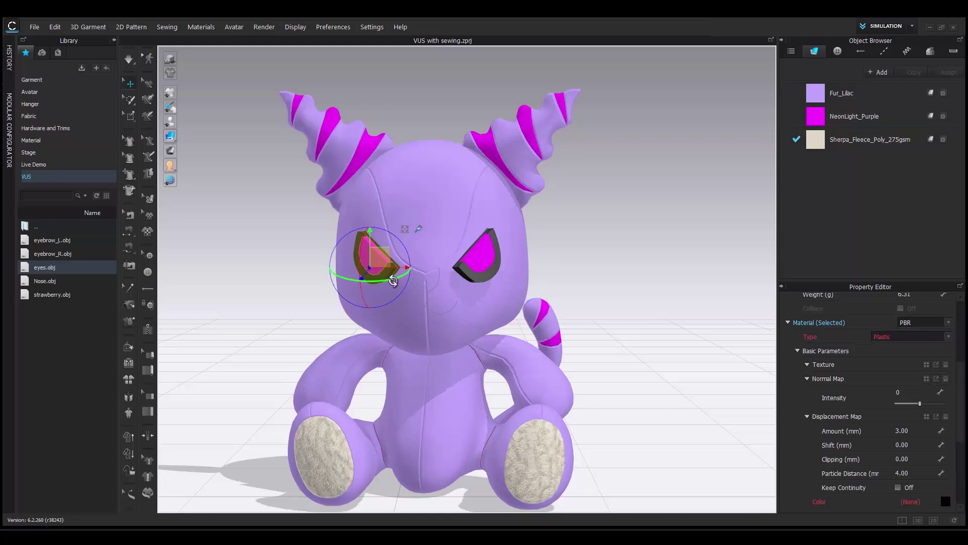
click(626, 274)
click(375, 262)
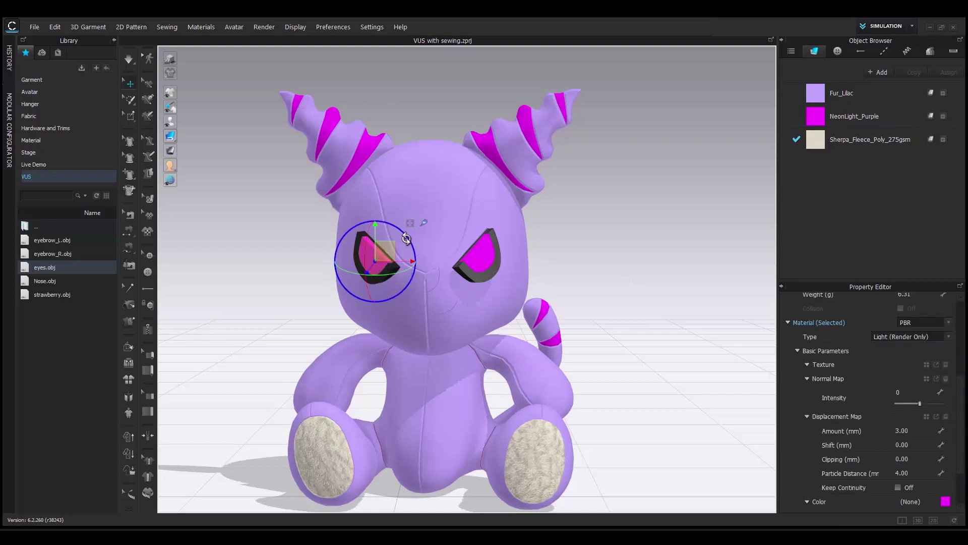
click(657, 288)
- Add eyebrow_L.obj as a Trim and move it above one of the eyes
middle_drag(482, 253, 491, 229)
right_drag(490, 228, 494, 228)
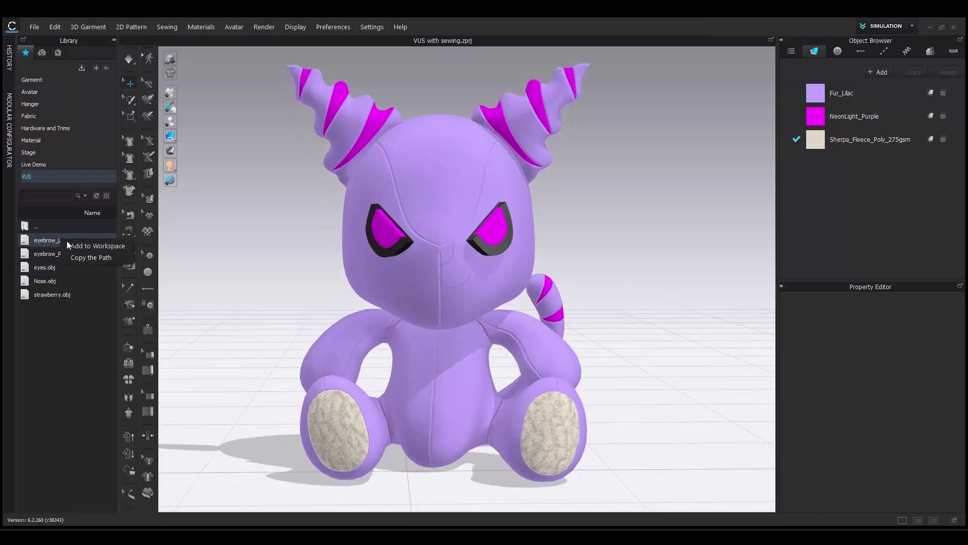
double_click(88, 244)
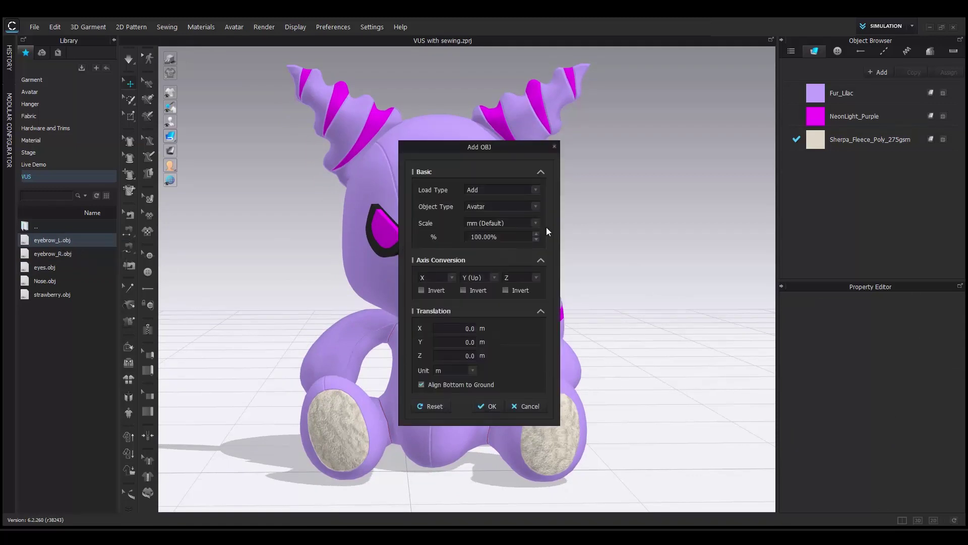
click(479, 210)
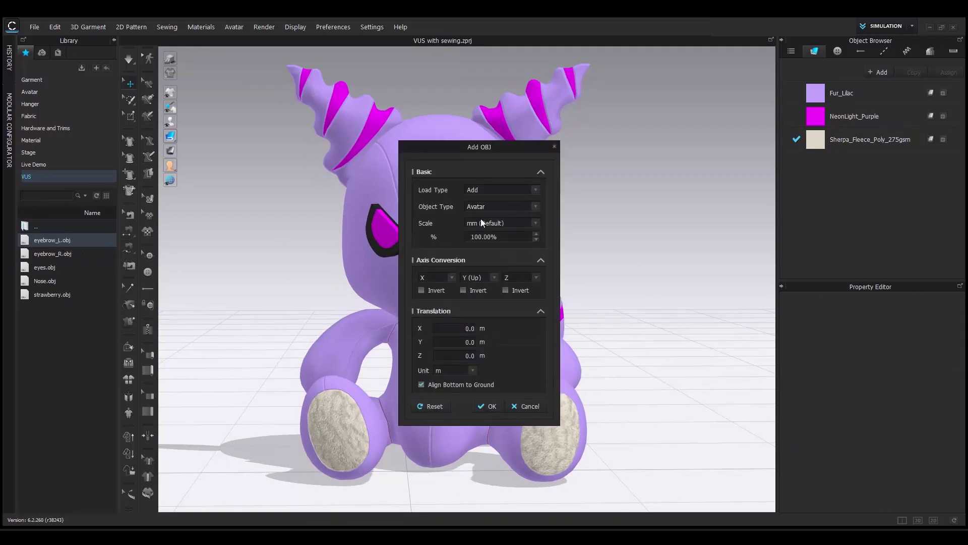
click(489, 407)
drag(489, 355, 506, 221)
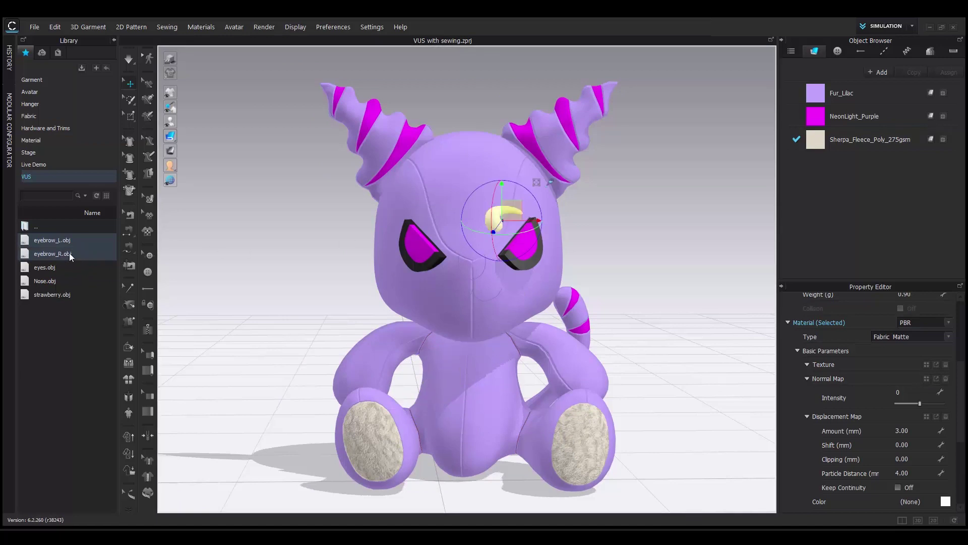
- Add eyebrow_R.obj as a Trim and move it up to the face as the second eyebrow
drag(69, 253, 381, 255)
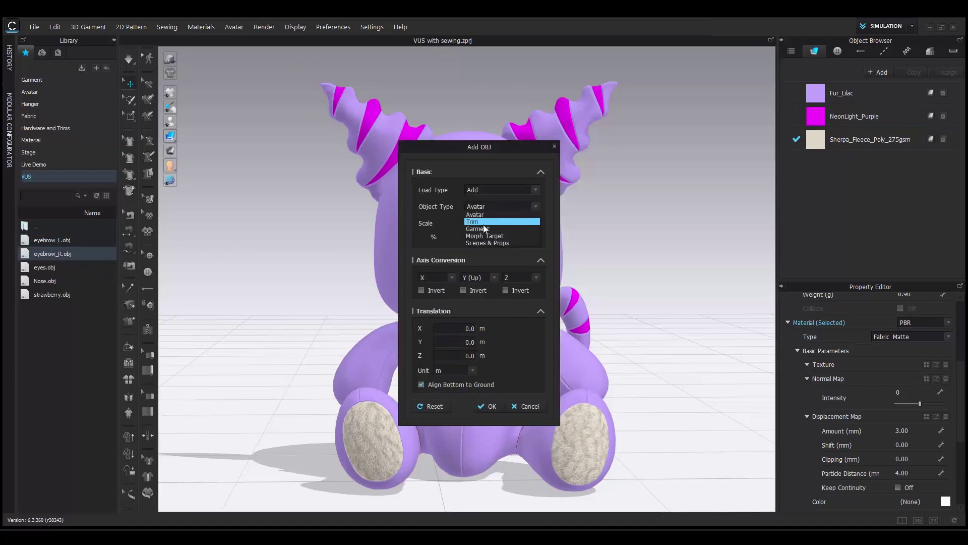
click(483, 225)
click(488, 406)
drag(492, 288, 497, 230)
- Select both eyebrows and set their material type to Plastic and their color to Black
shift+click(495, 226)
click(891, 340)
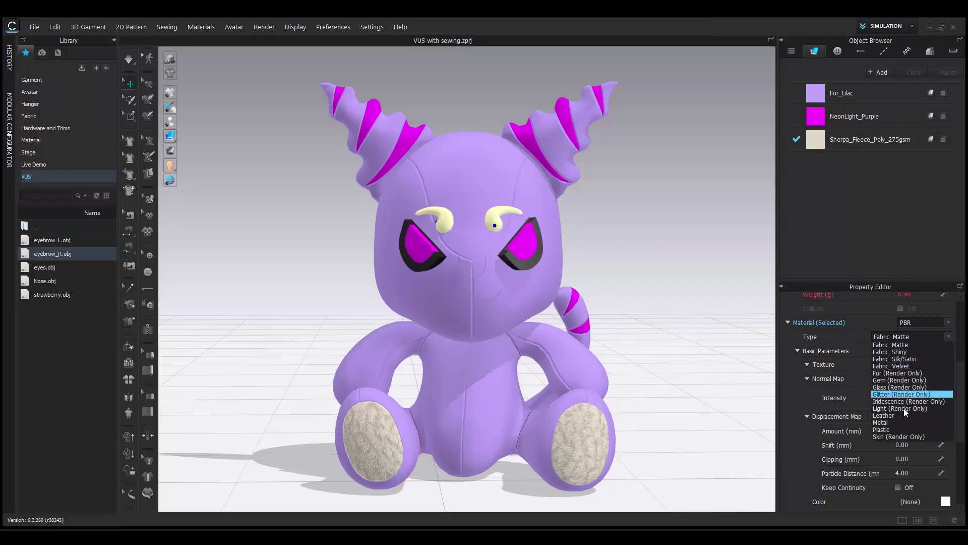
click(920, 428)
click(945, 502)
drag(557, 108, 864, 126)
click(747, 316)
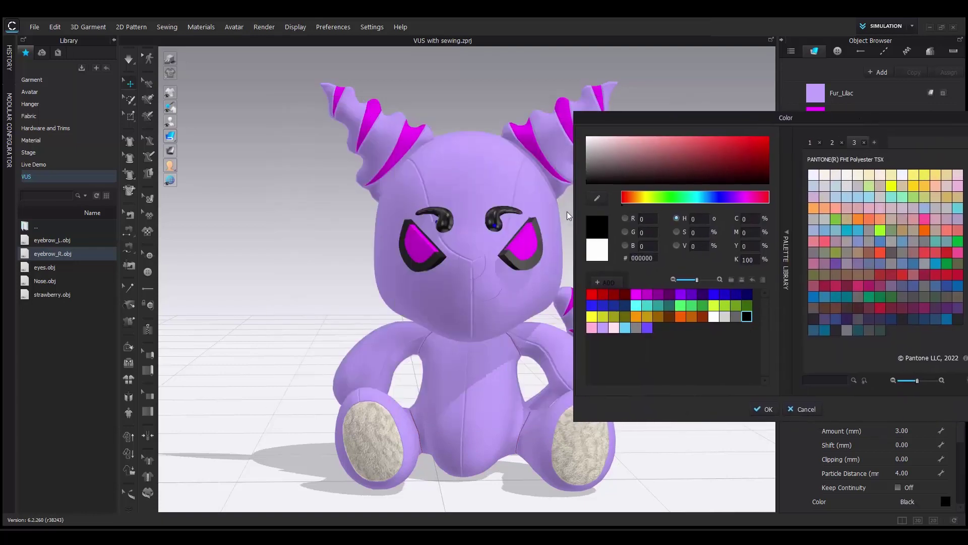
click(767, 409)
click(497, 221)
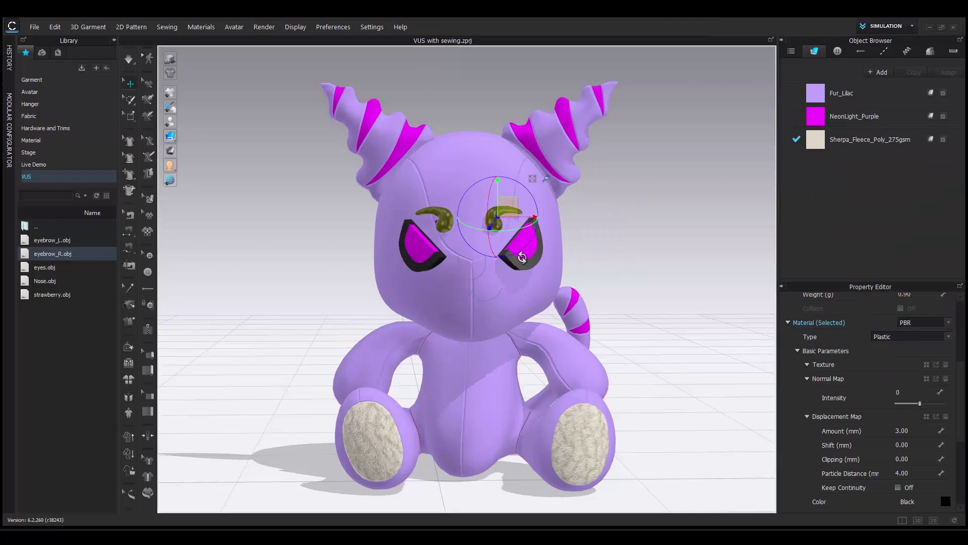
click(628, 257)
- Add Nose.obj as a Trim and move it to the middle of the face between the eyes
right_drag(565, 284, 592, 265)
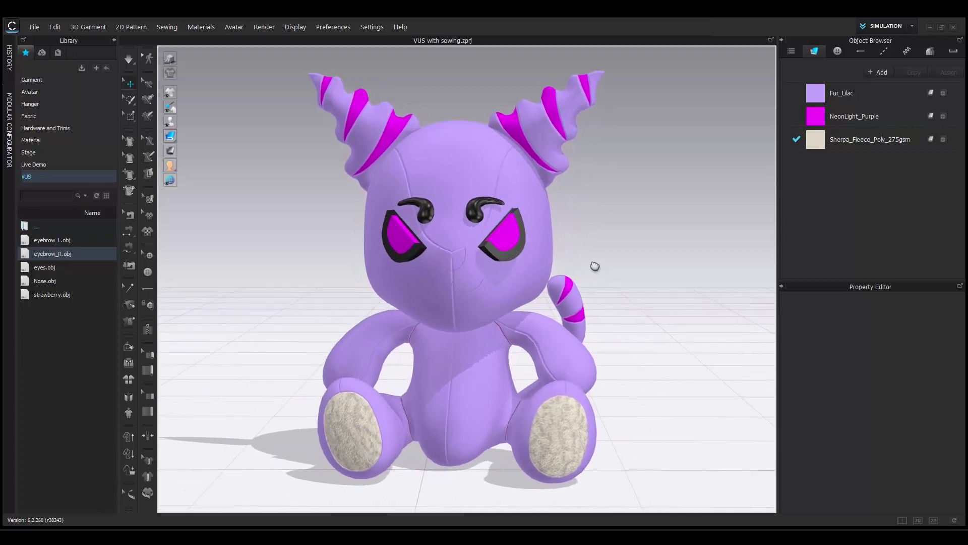
right_click(51, 280)
click(66, 287)
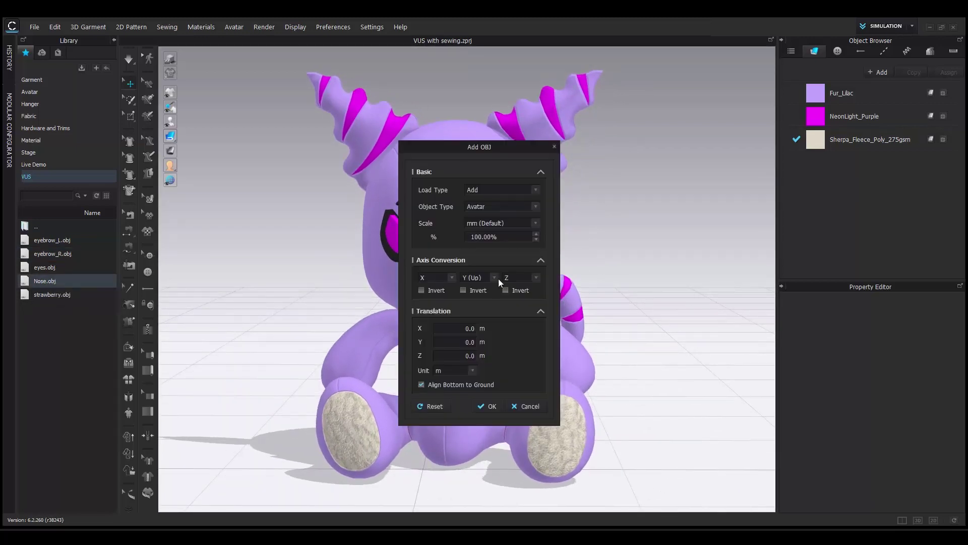
click(488, 208)
click(488, 217)
click(489, 407)
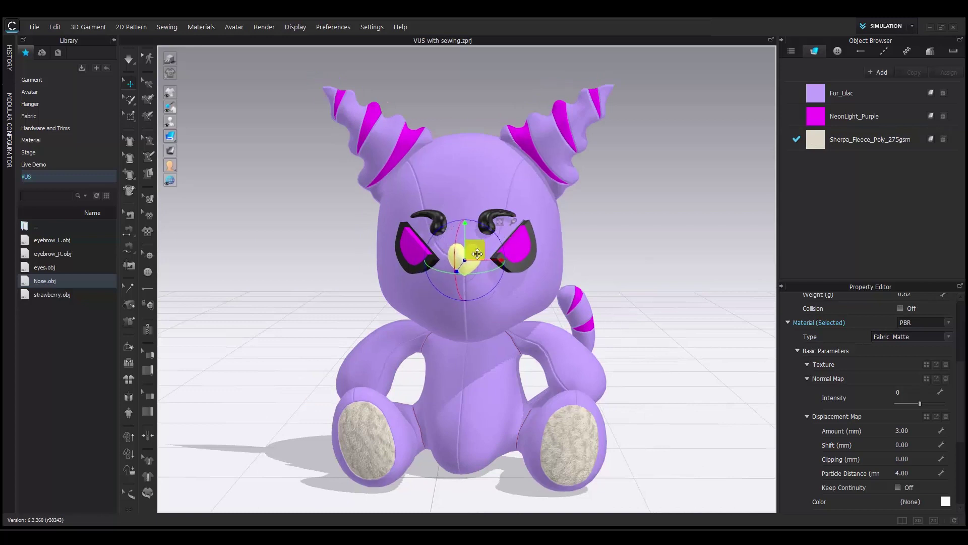
drag(477, 254, 473, 263)
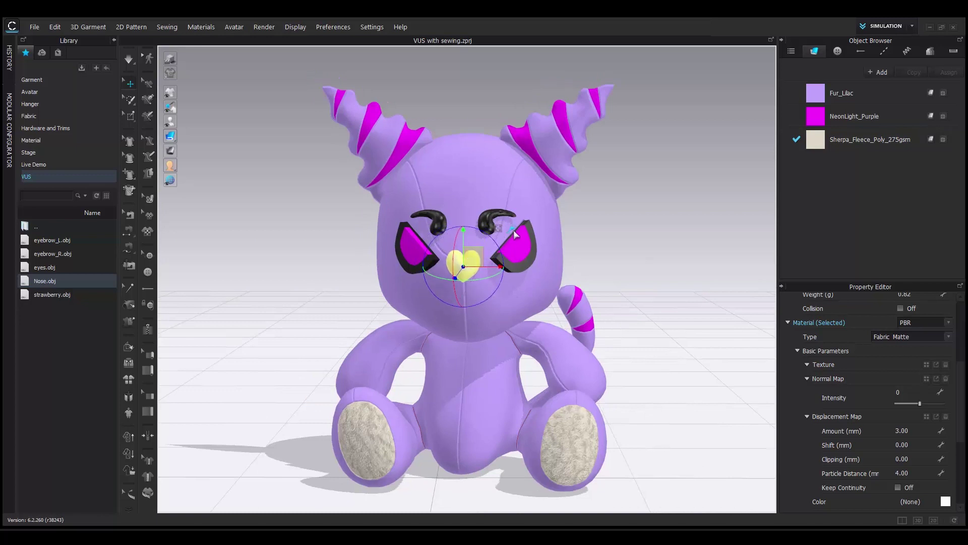
- Attach the nose to the face surface on the center seam between the eyes
click(512, 228)
click(463, 267)
scroll(560, 287, up, 1)
click(562, 288)
scroll(493, 303, up, 2)
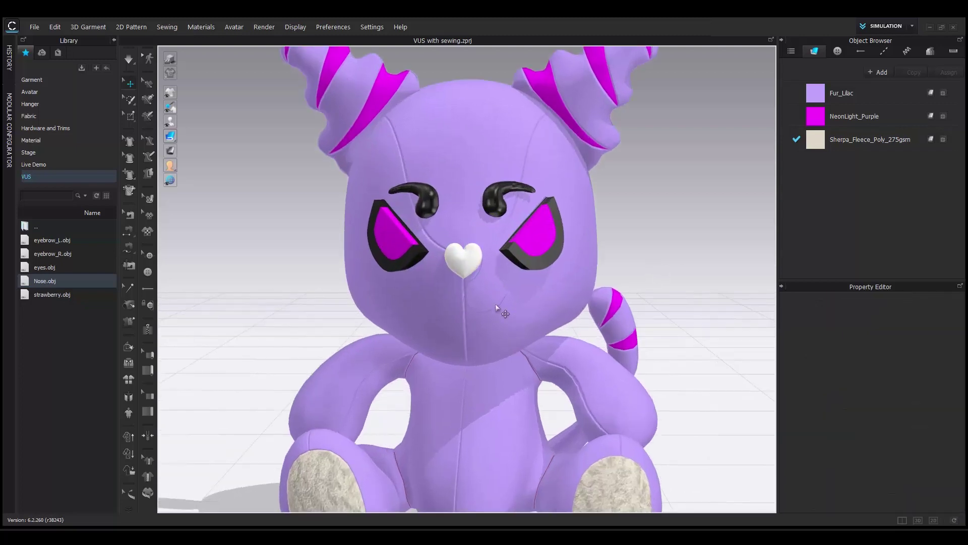
mouse_move(492, 302)
right_down()
mouse_move(467, 305)
mouse_move(499, 305)
right_up()
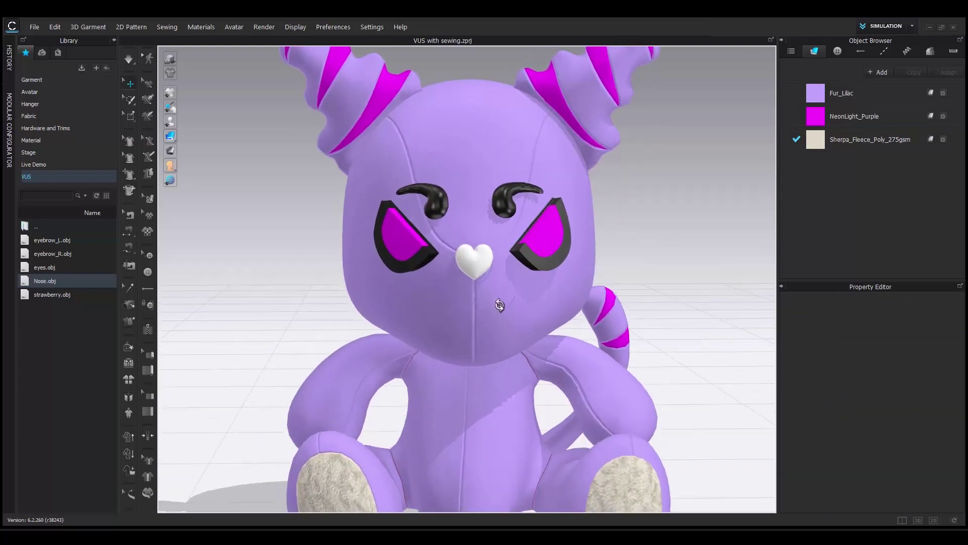
- Set the heart-shaped nose's material type to Plastic
click(473, 271)
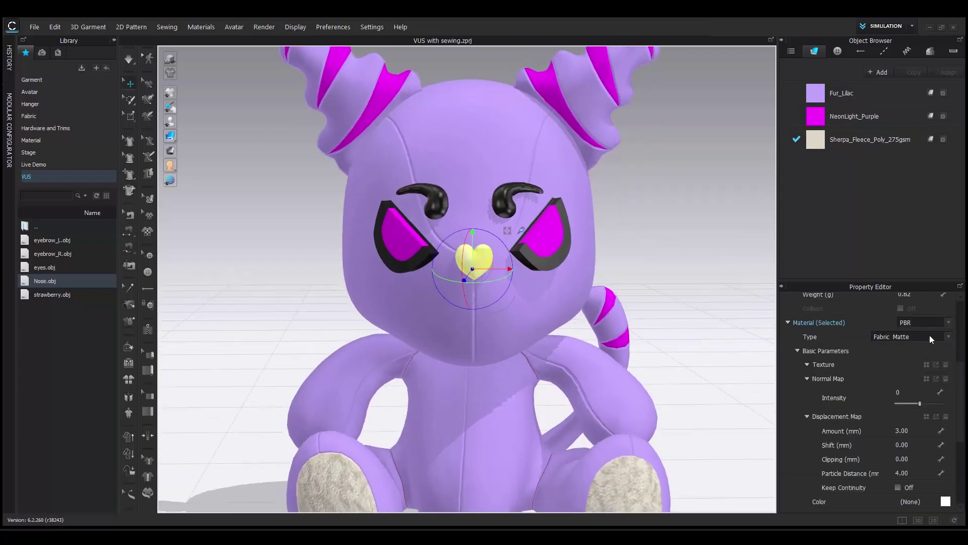
click(930, 337)
click(901, 429)
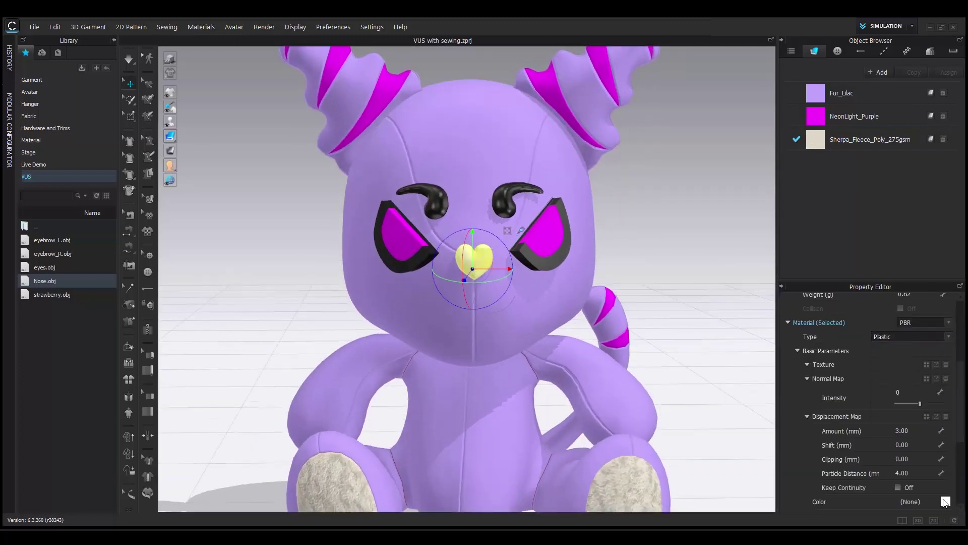
- Color the nose a muted violet, hex 6352C4, by darkening the violet swatch
click(945, 502)
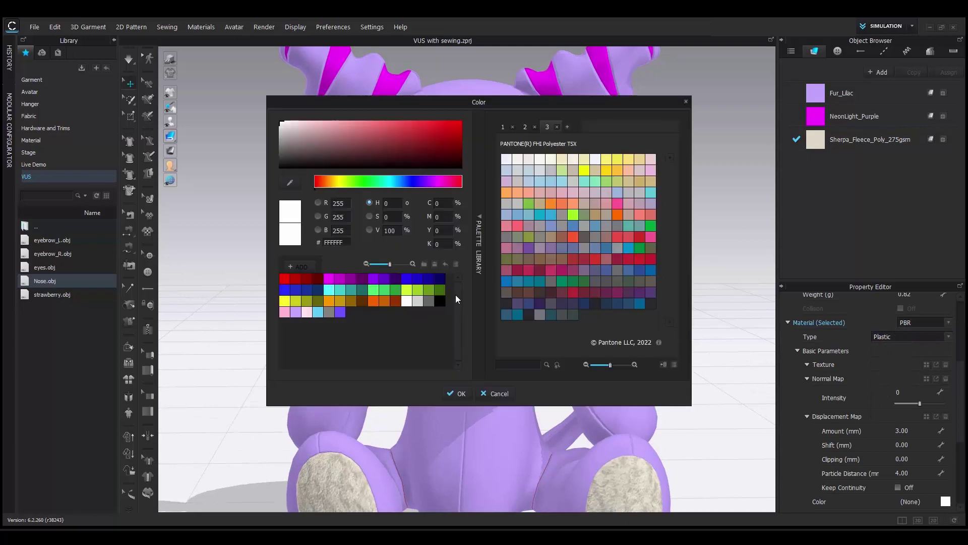
drag(502, 111, 803, 106)
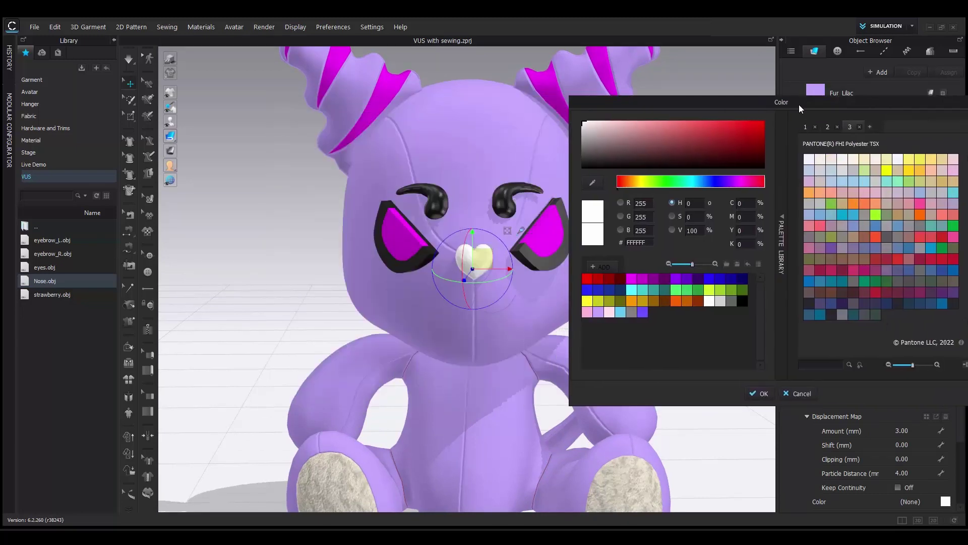
click(645, 310)
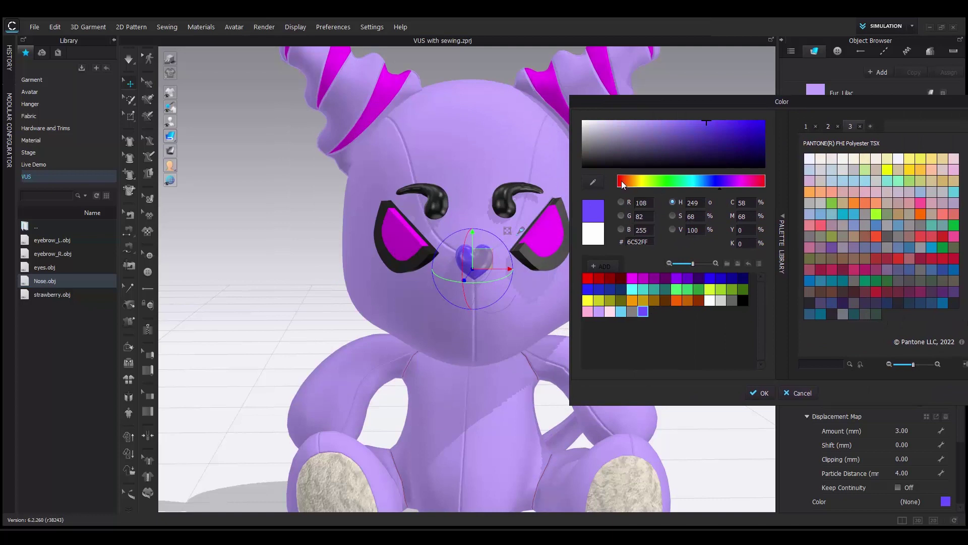
drag(621, 180, 653, 184)
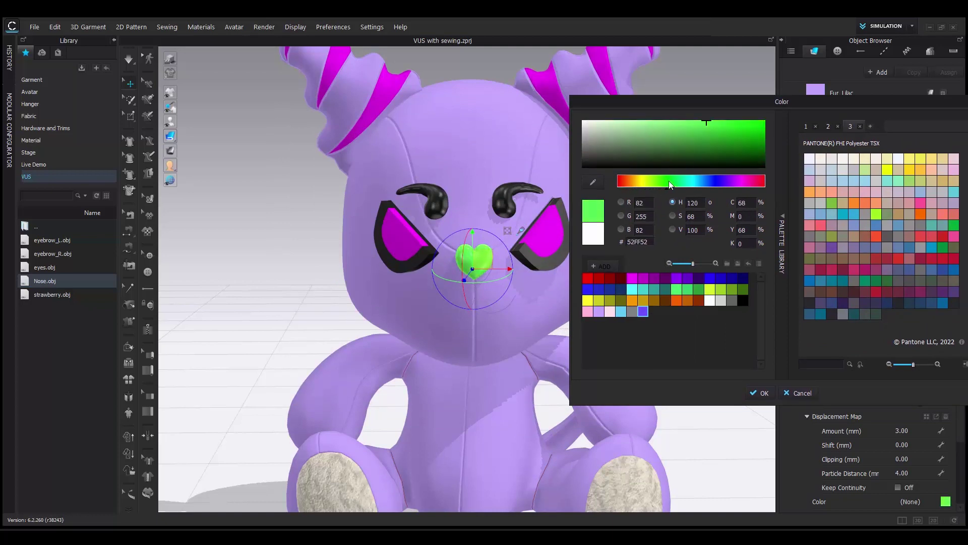
drag(672, 184, 648, 187)
click(643, 311)
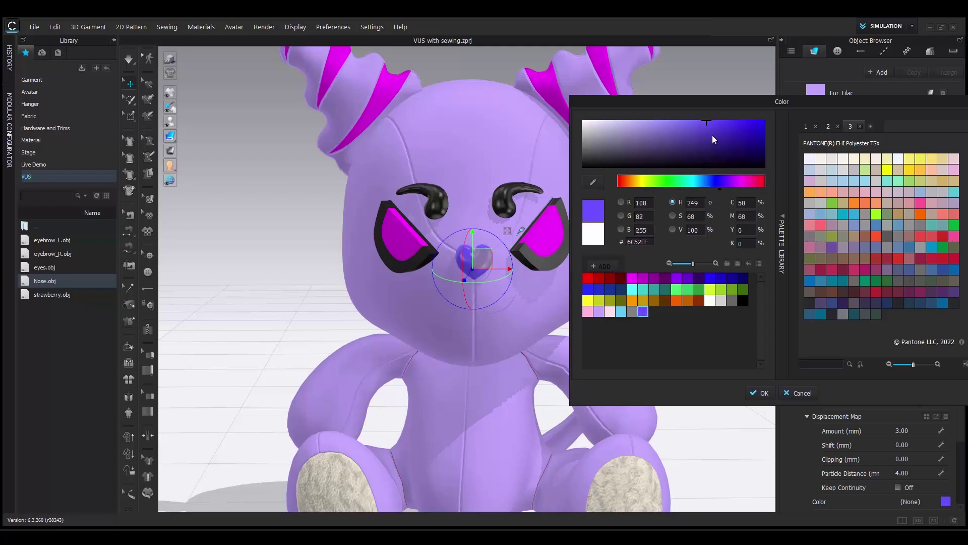
drag(710, 135, 689, 130)
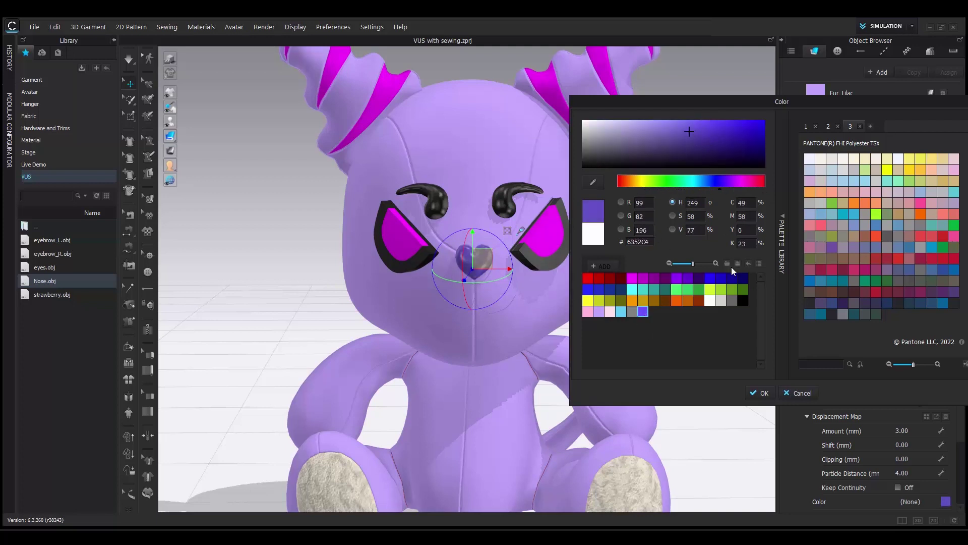
click(763, 391)
click(619, 216)
scroll(632, 255, up, 3)
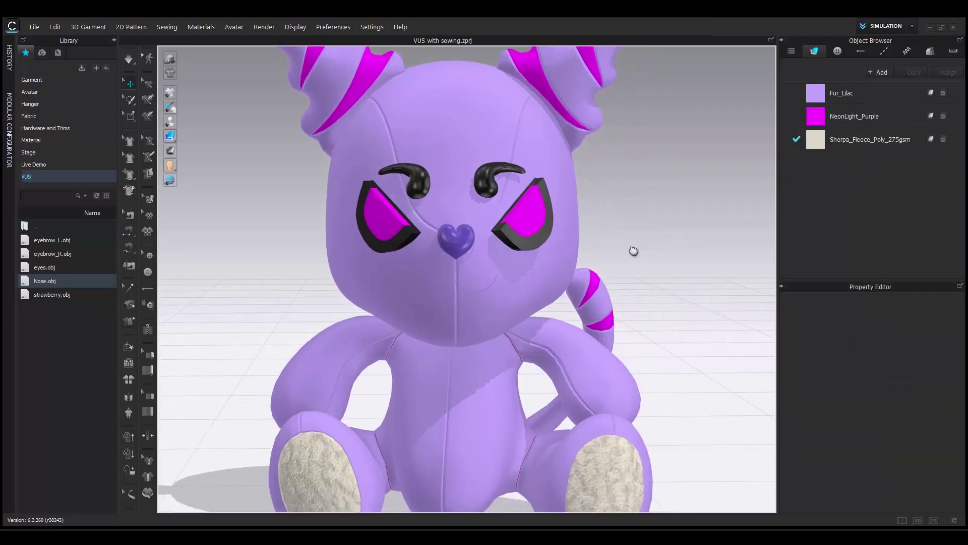
- Add strawberry.obj as a Trim and place it at one of the plush's hands, just above the foot
scroll(633, 255, down, 4)
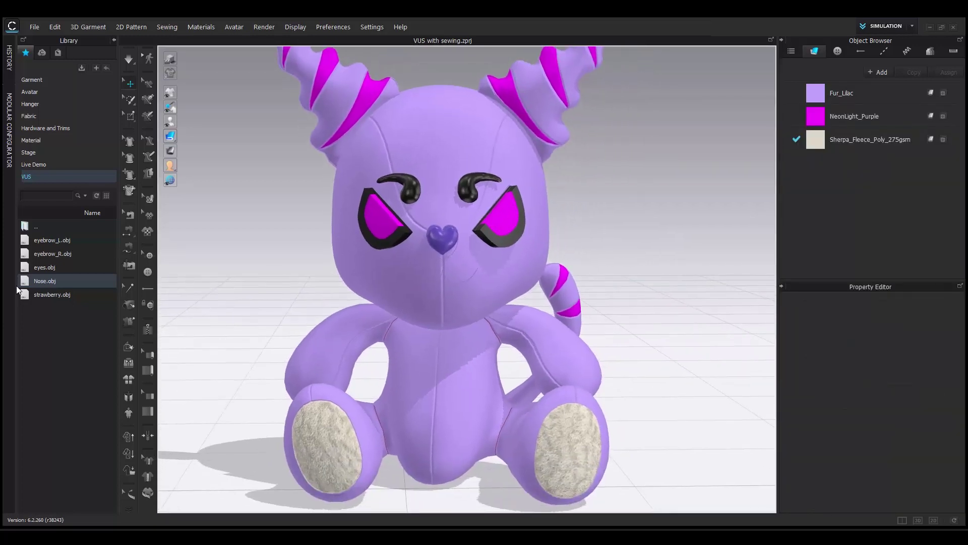
double_click(50, 294)
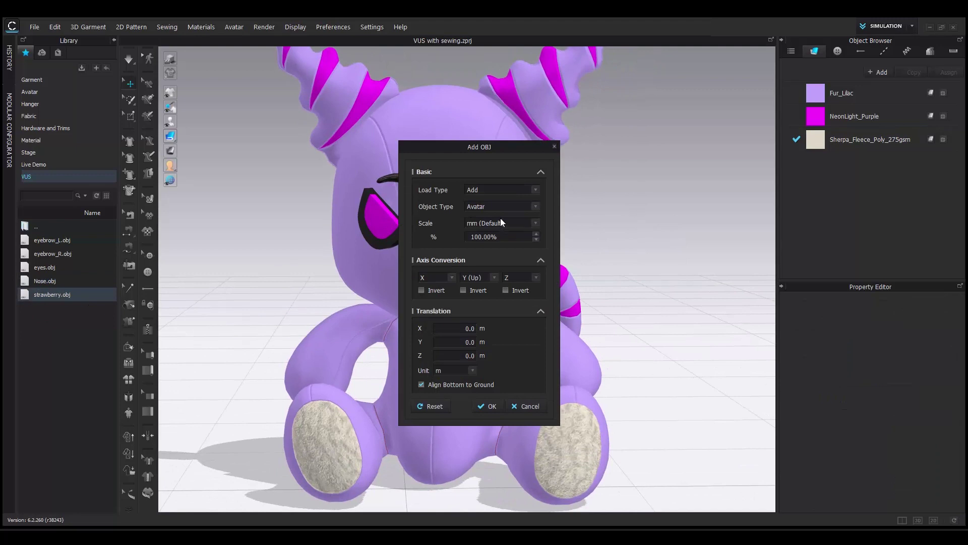
click(499, 209)
click(489, 216)
click(486, 406)
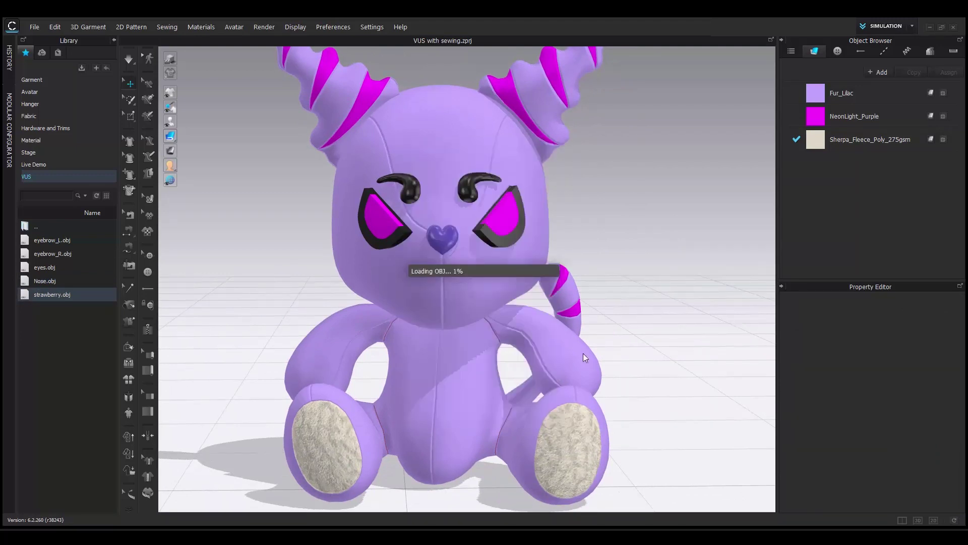
middle_drag(558, 449, 520, 405)
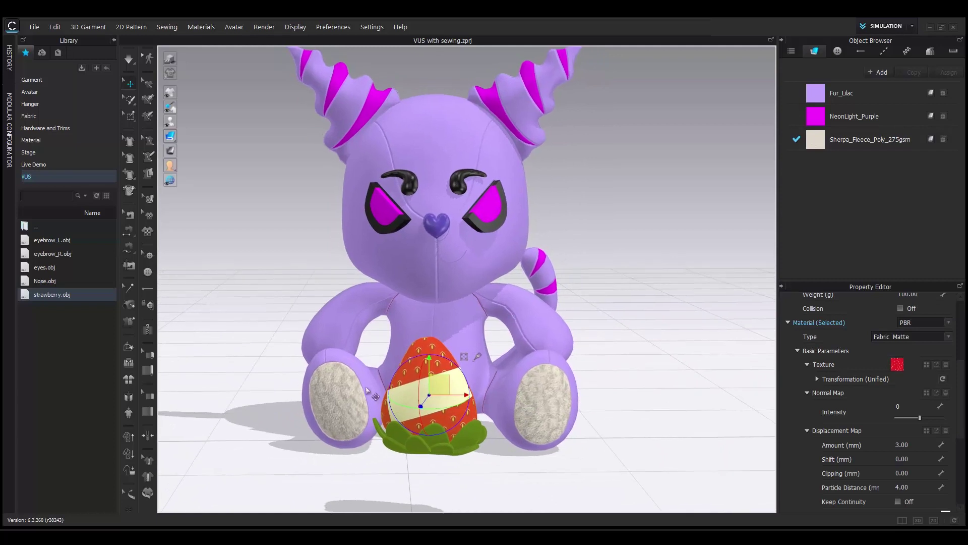
click(478, 357)
drag(337, 338, 338, 337)
click(591, 338)
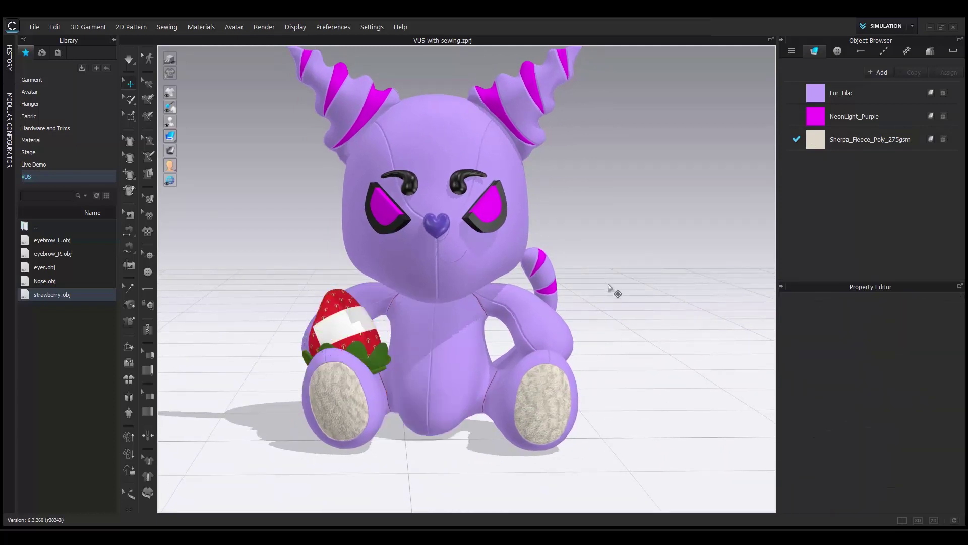
- Apply the CLO logo texture to the strawberry's white band and color the lettering Y Green 1
click(325, 346)
click(926, 364)
click(212, 200)
double_click(210, 202)
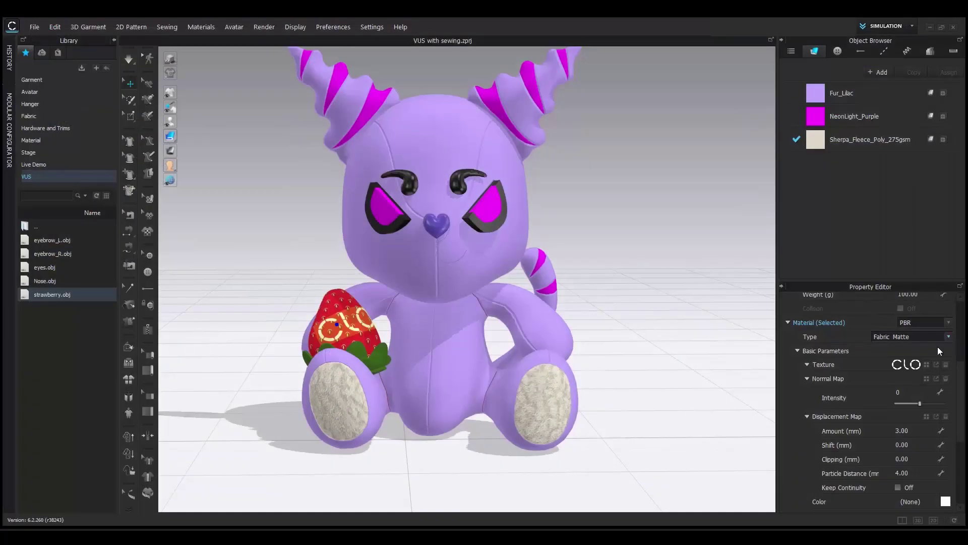
scroll(386, 355, up, 2)
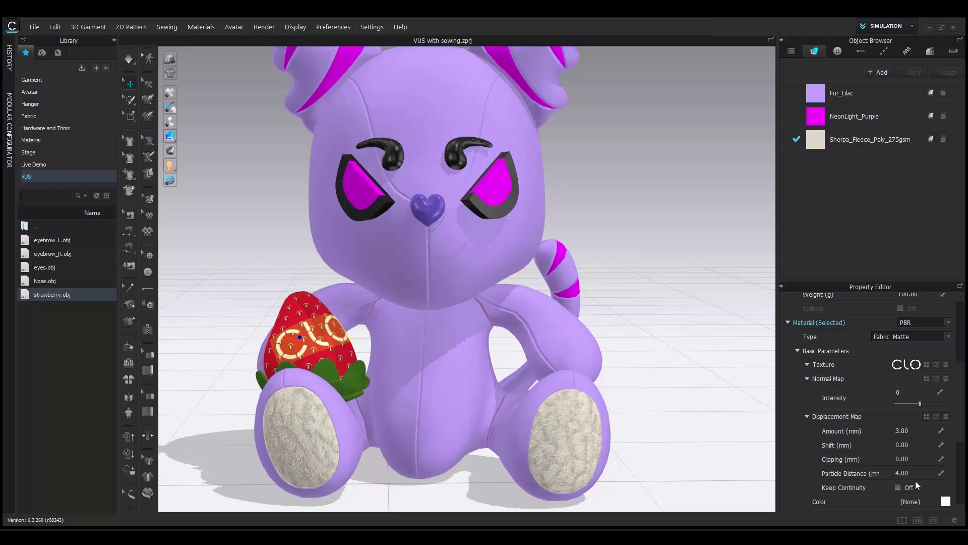
click(945, 502)
click(407, 290)
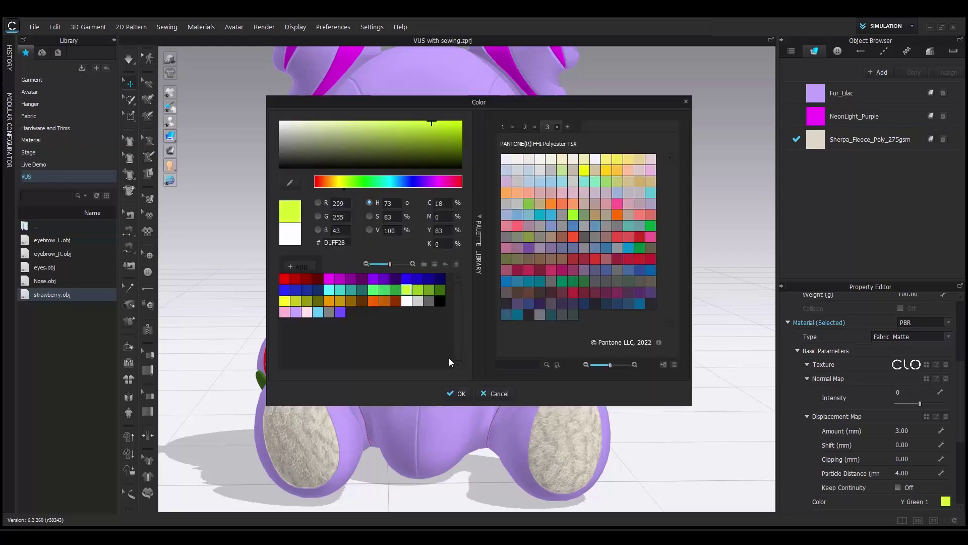
click(460, 394)
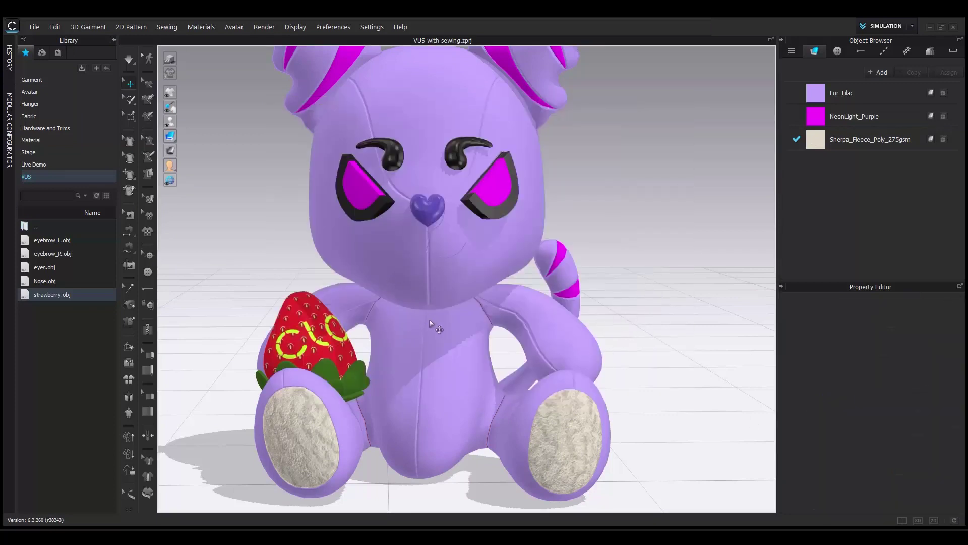
- Change the CLO lettering's material type to give it a shiny metallic finish
click(330, 337)
click(922, 337)
click(881, 422)
mouse_move(368, 309)
right_down()
mouse_move(357, 328)
mouse_move(323, 328)
mouse_move(358, 323)
mouse_move(358, 312)
right_up()
click(670, 278)
right_drag(557, 328, 560, 333)
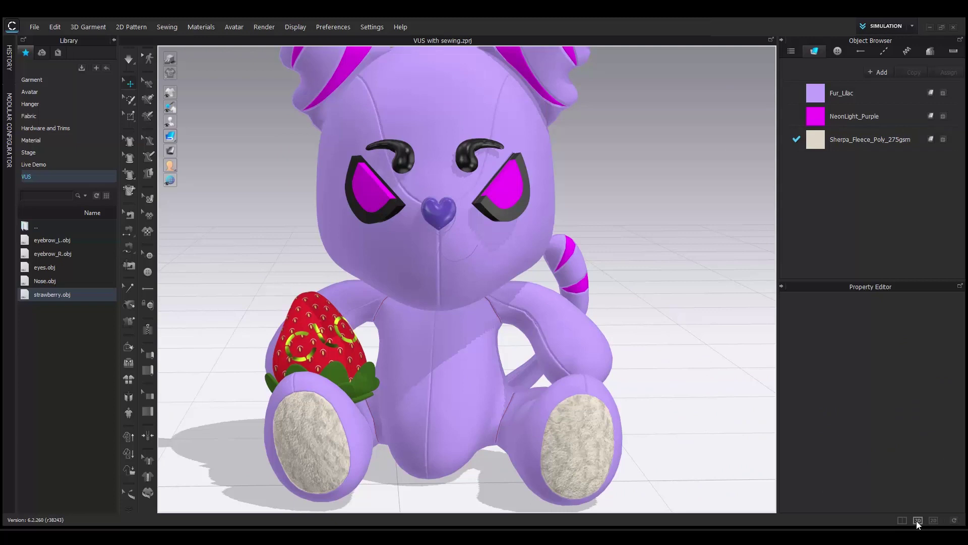
- Display the 3D and 2D windows side by side with the library collapsed and a wider 3D view, focused on the face
click(902, 520)
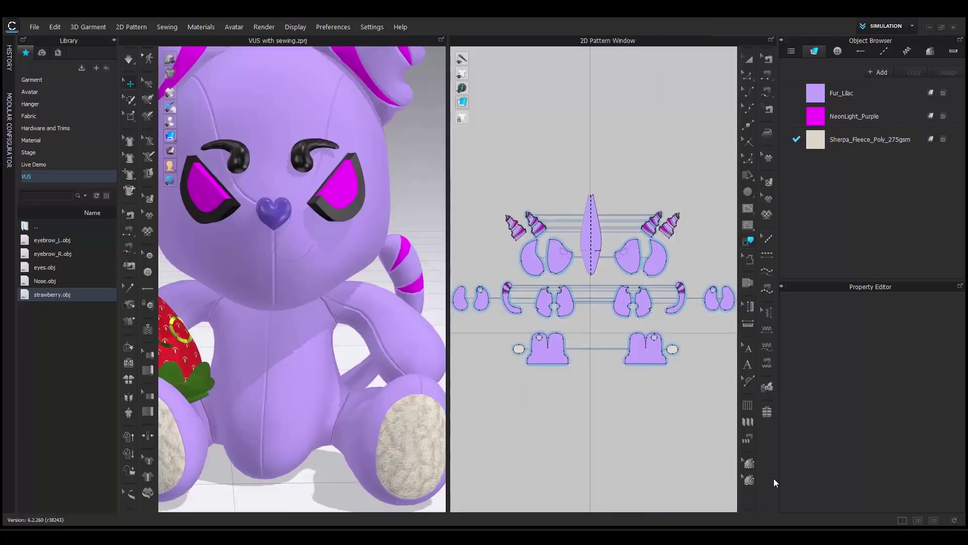
click(113, 40)
middle_drag(293, 194, 346, 252)
drag(397, 232, 508, 228)
scroll(611, 259, up, 8)
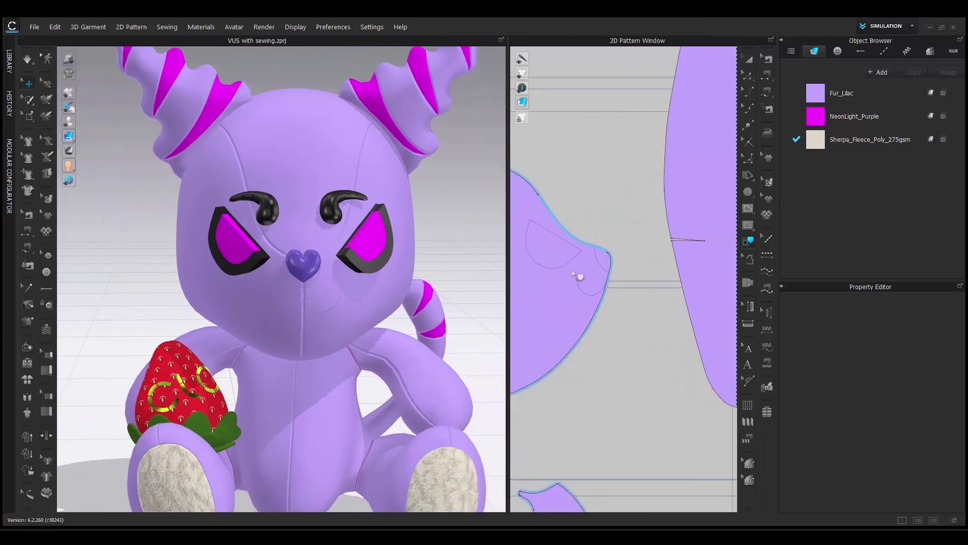
- Add a topstitch along the curved internal mouth line on the face pattern, from end to end
click(609, 298)
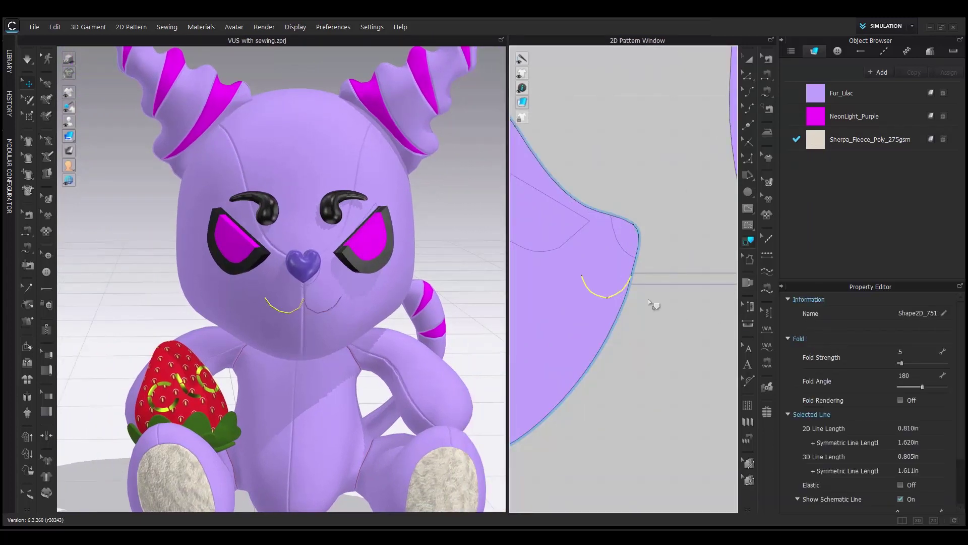
click(767, 270)
scroll(645, 282, up, 2)
click(542, 270)
click(624, 271)
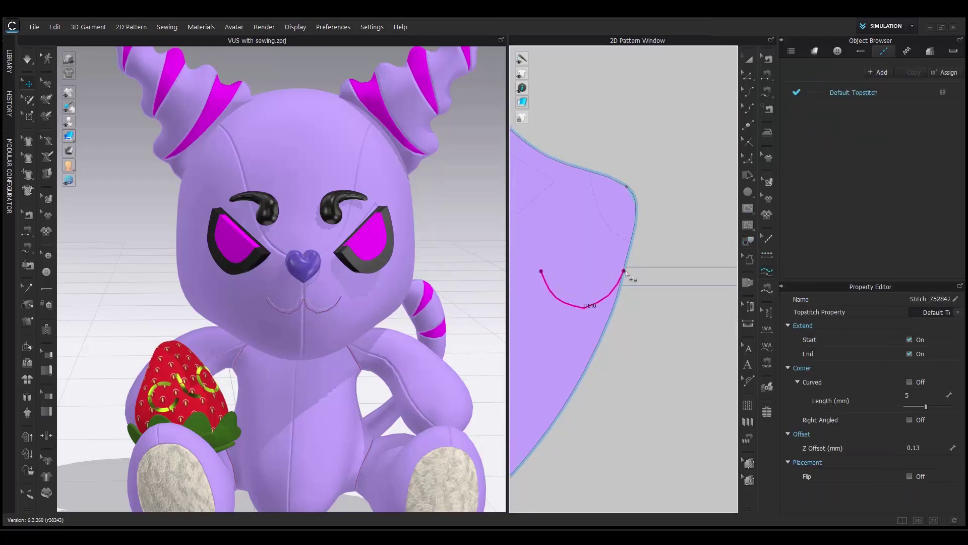
- Set the Default Topstitch's offset to 0"
click(852, 93)
scroll(281, 306, up, 5)
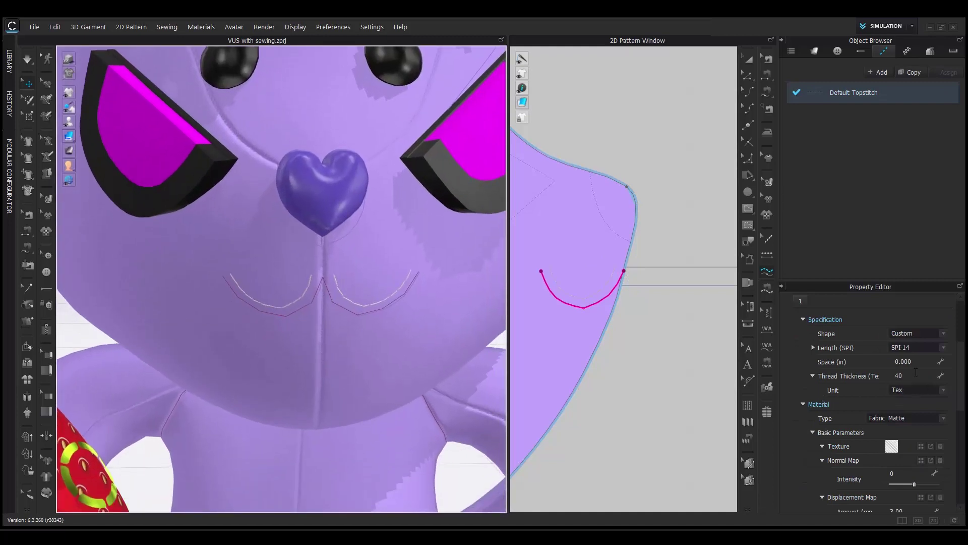
scroll(895, 417, up, 5)
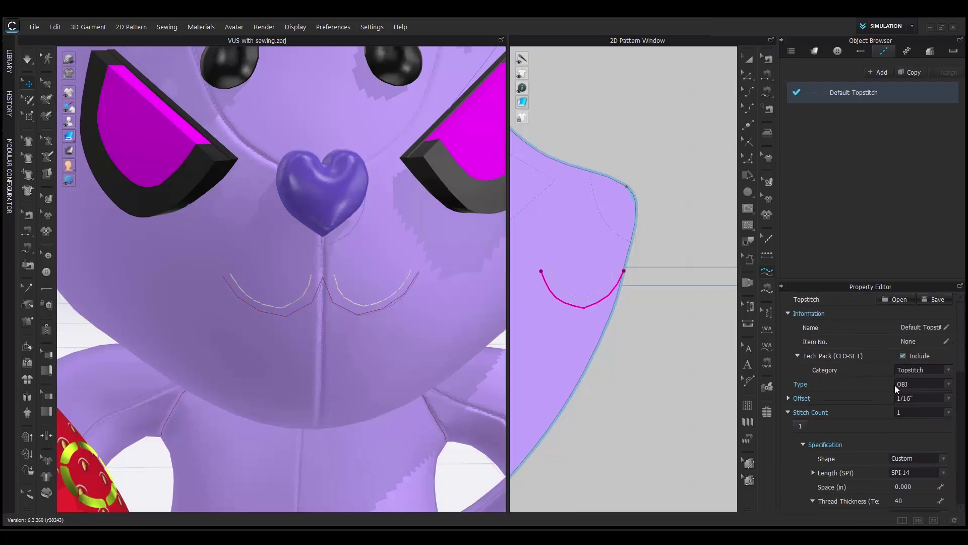
click(915, 400)
click(907, 410)
- Change the Default Topstitch's stitch design to a dense row of crosswise threads
scroll(922, 438, down, 5)
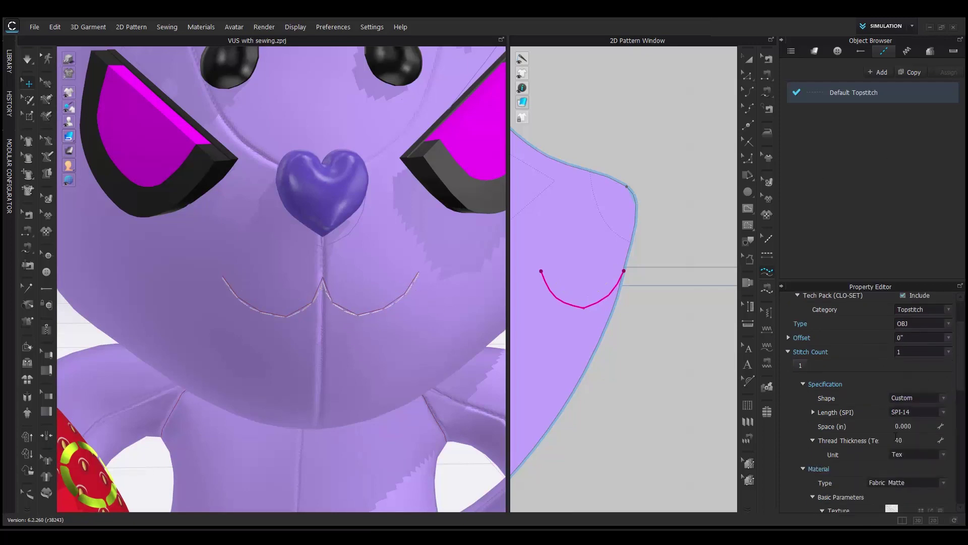
click(907, 336)
click(914, 351)
- Color the topstitch thread a dark violet similar to the nose, based on the violet swatch
scroll(908, 439, down, 3)
scroll(905, 449, down, 3)
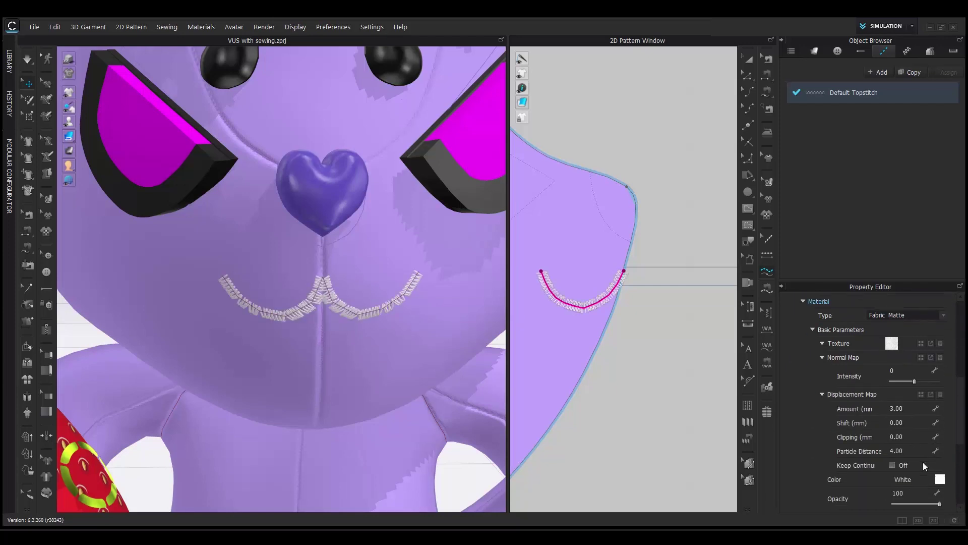
click(940, 479)
drag(591, 105, 806, 110)
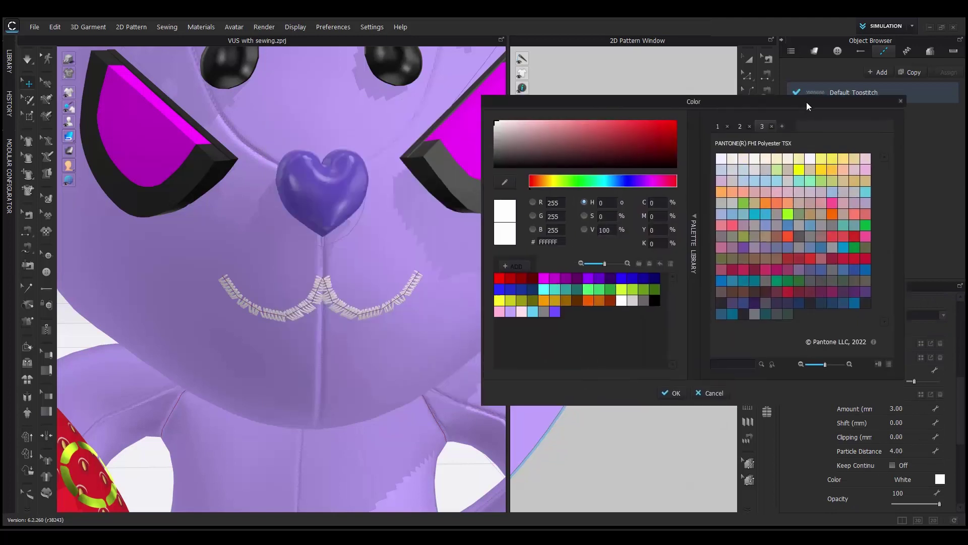
click(556, 317)
drag(601, 140, 595, 142)
click(673, 398)
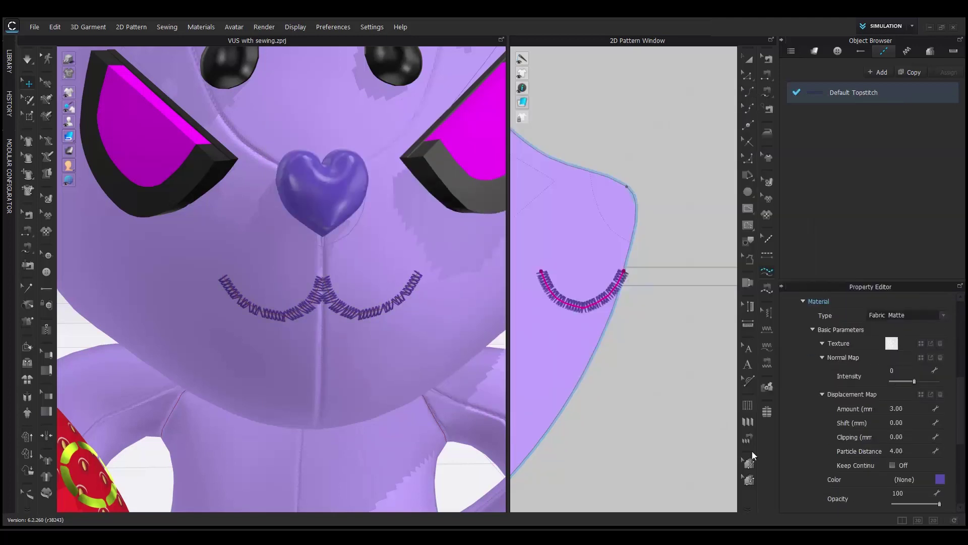
- Turn on Curved corners for the mouth topstitch
click(768, 239)
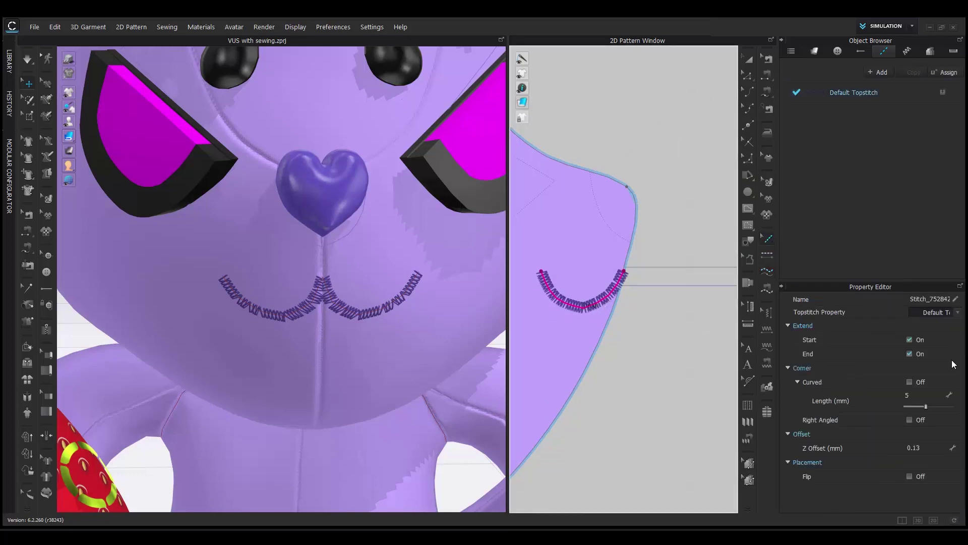
click(910, 381)
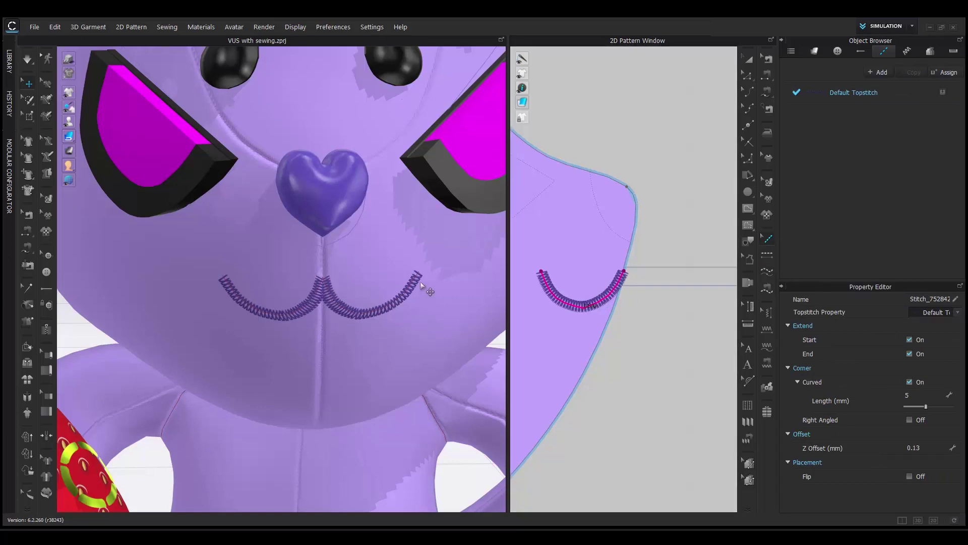
- Add a seamline topstitch along the face's center seam from the mouth up to the nose
click(765, 273)
click(766, 289)
scroll(639, 276, up, 2)
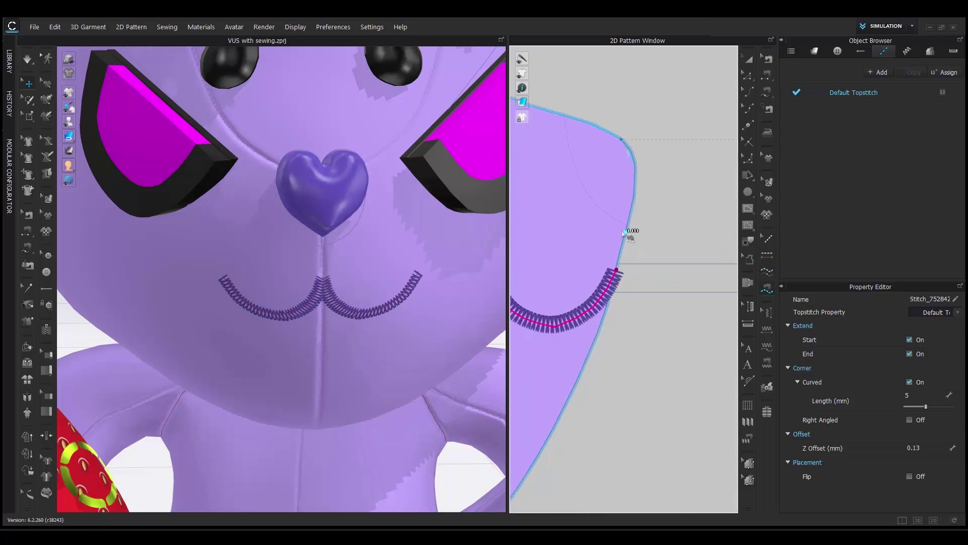
click(614, 278)
click(631, 206)
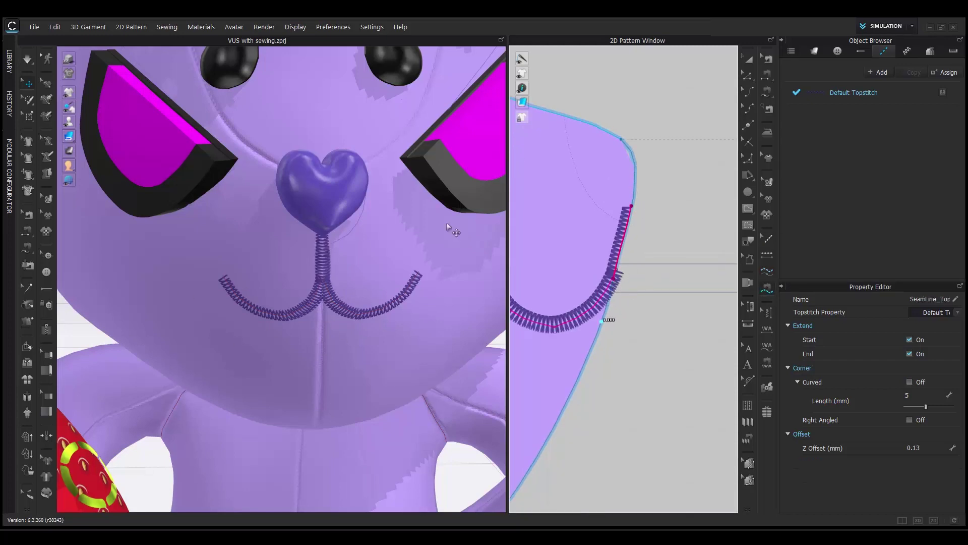
- Set the Z offset of the mouth curve and center seam topstitches to 3 mm
click(767, 239)
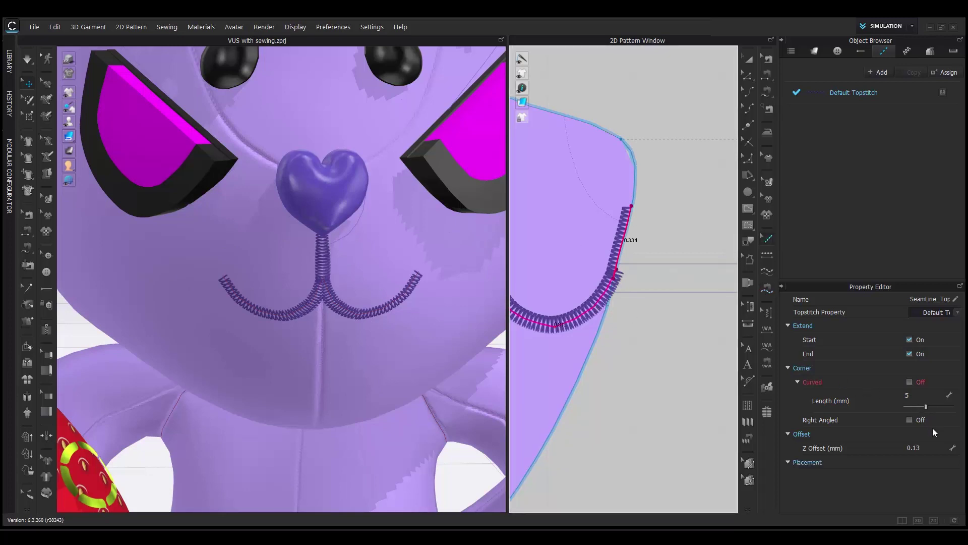
click(934, 448)
text(3)
key(Return)
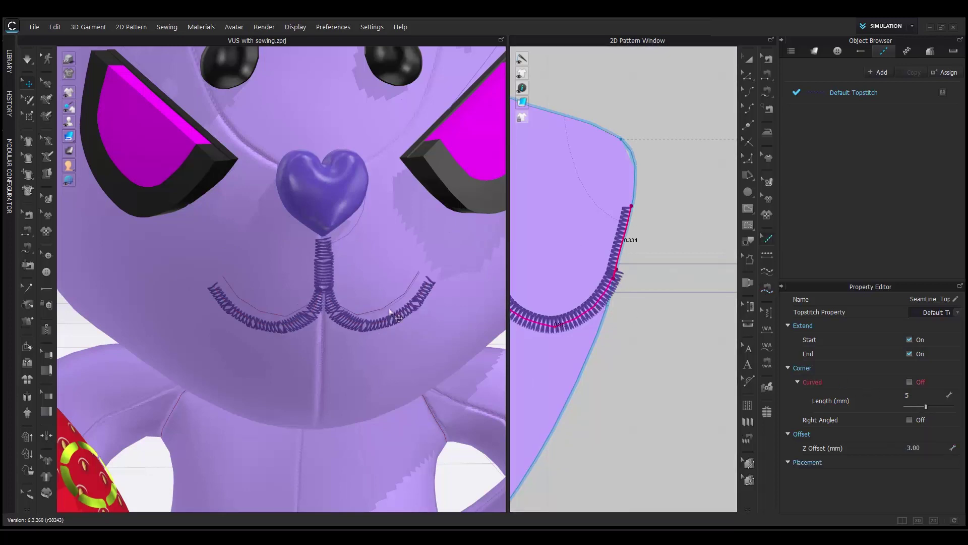
scroll(390, 309, down, 4)
scroll(445, 88, up, 1)
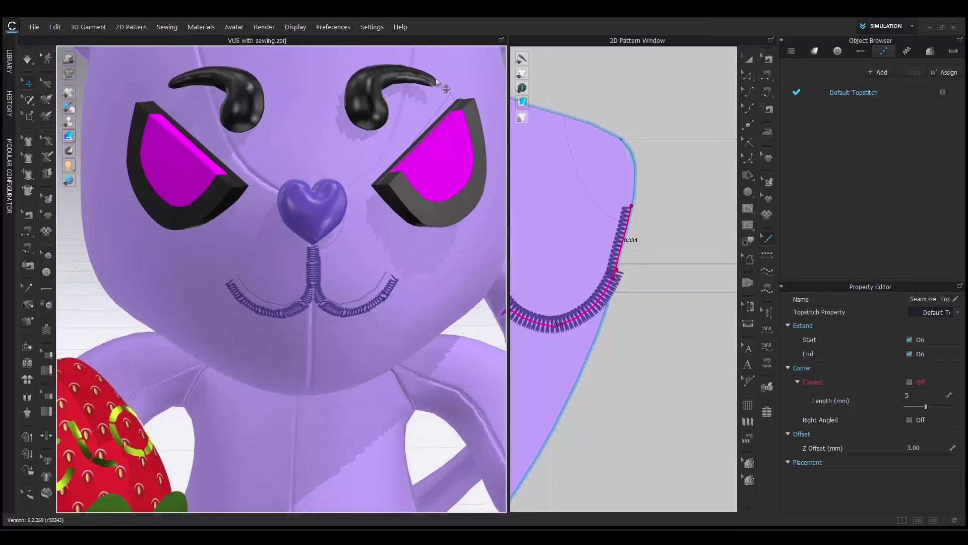
- Run a close-up preview render of the face to check the raised mouth topstitch, and stop the render
right_click(426, 42)
click(447, 70)
click(754, 61)
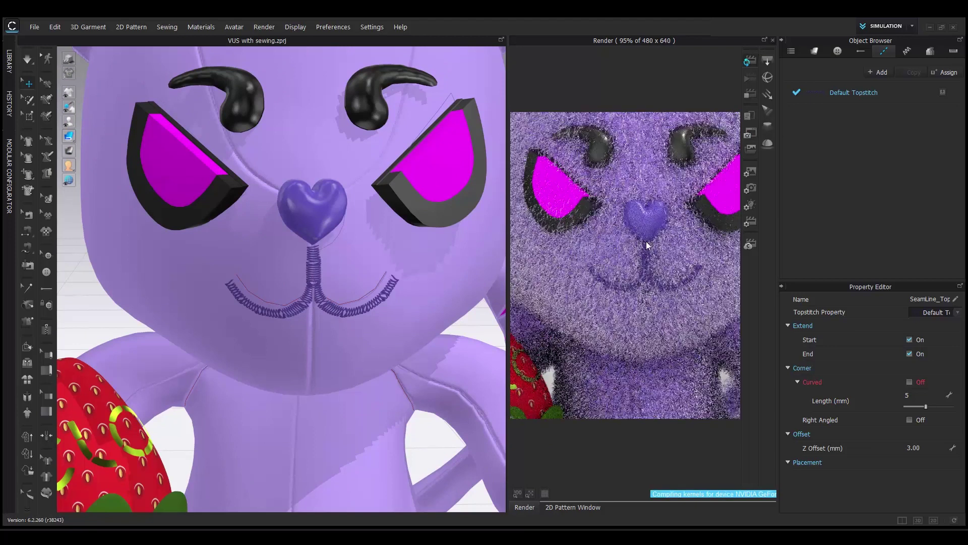
click(750, 95)
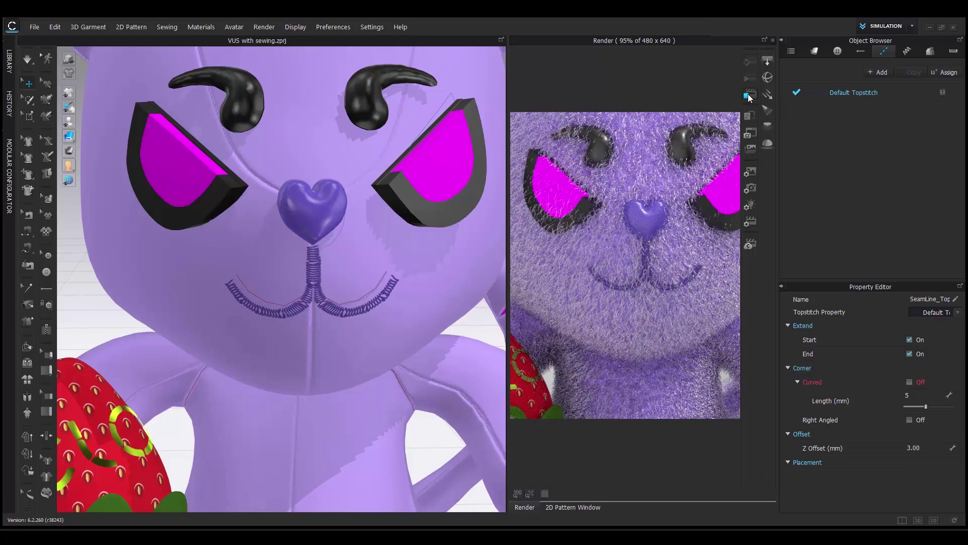
- Nudge both eyes slightly forward out of the fur, and check the full plush in a preview render
scroll(308, 301, down, 6)
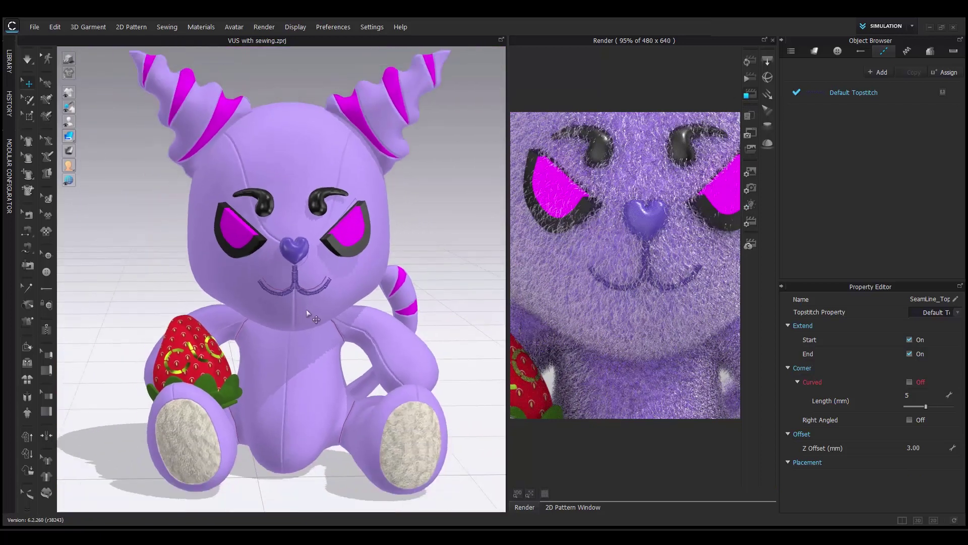
click(243, 237)
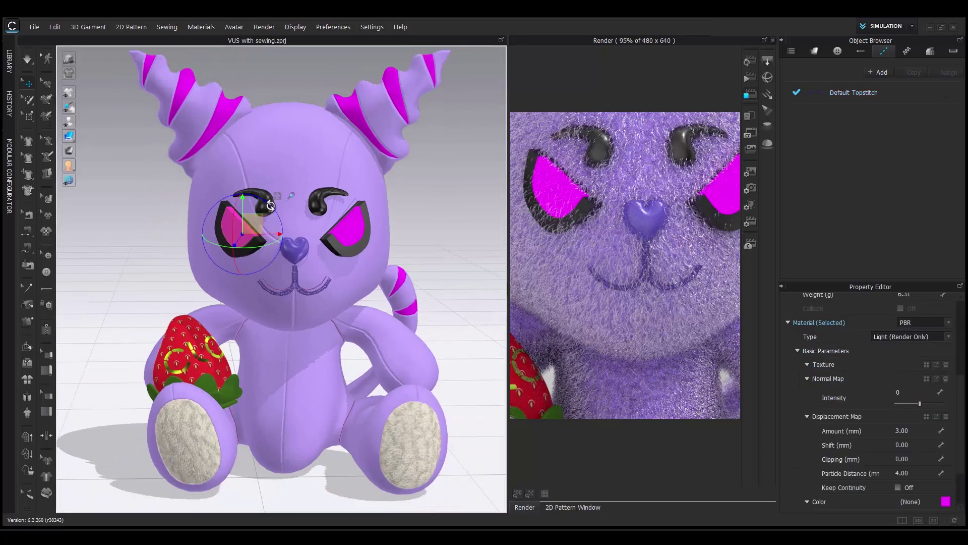
shift+click(349, 235)
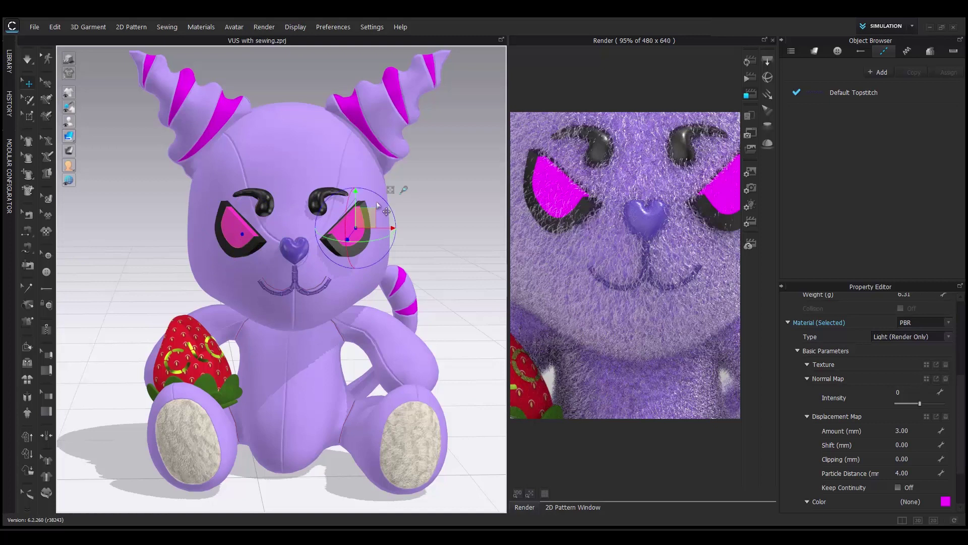
click(355, 224)
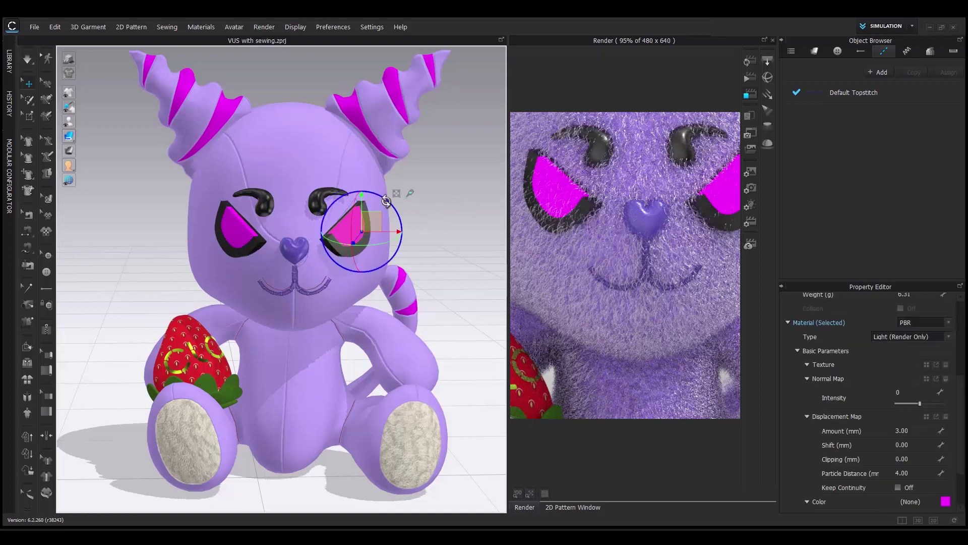
shift+click(250, 241)
click(249, 246)
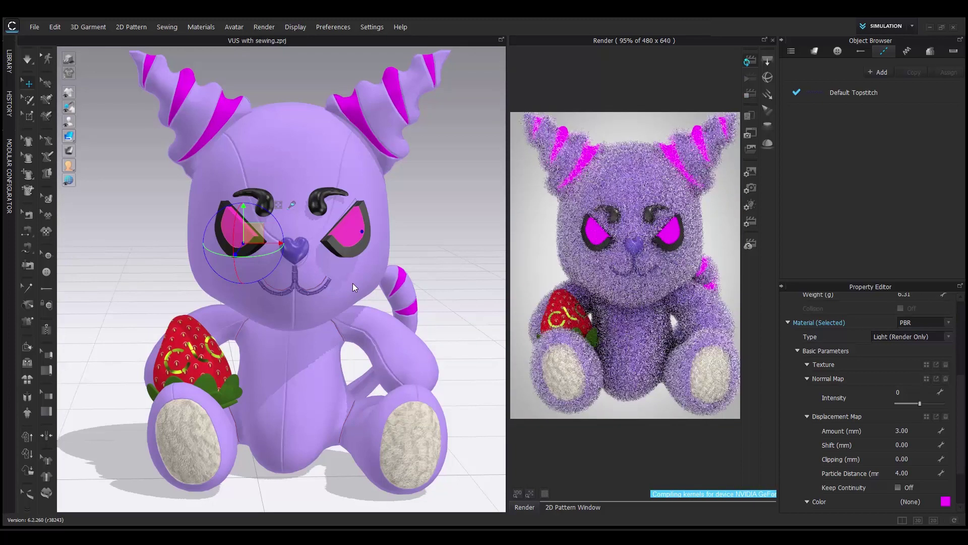
click(749, 97)
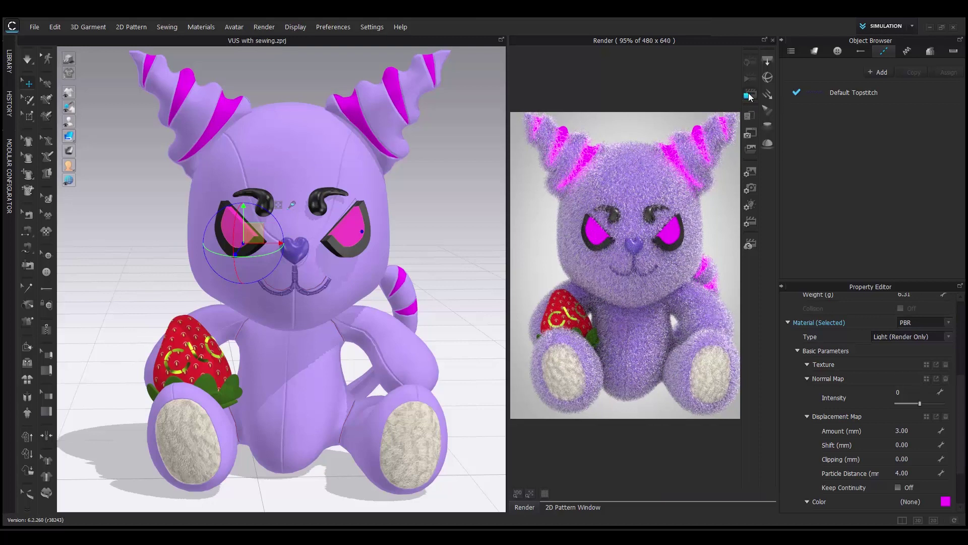
- Move both eyebrows slightly forward so they clear the fur, and start another preview render
click(267, 201)
shift+click(322, 199)
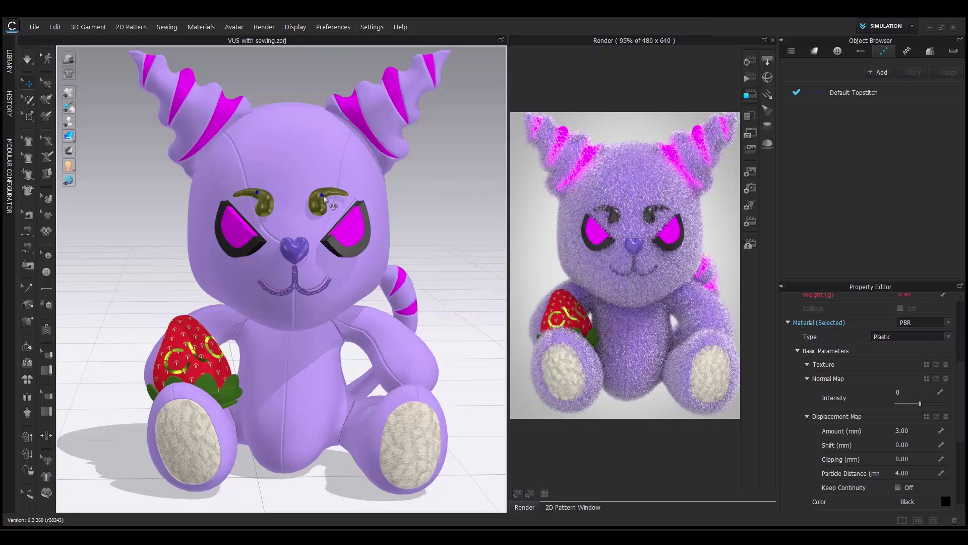
click(321, 201)
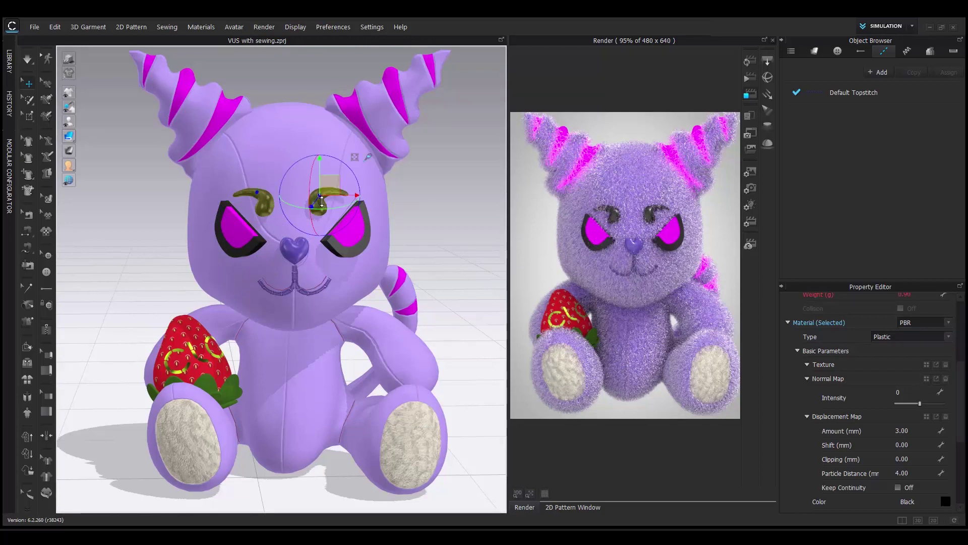
click(323, 200)
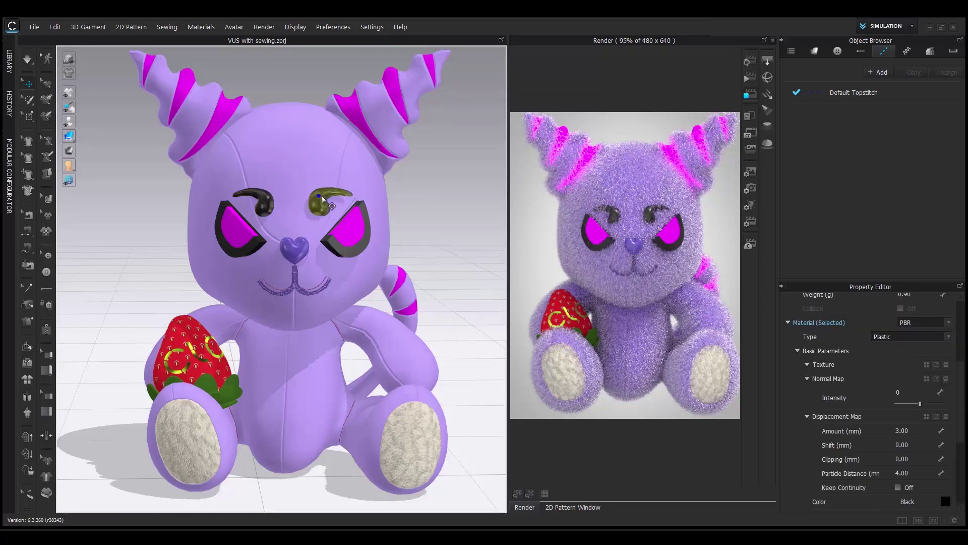
click(324, 199)
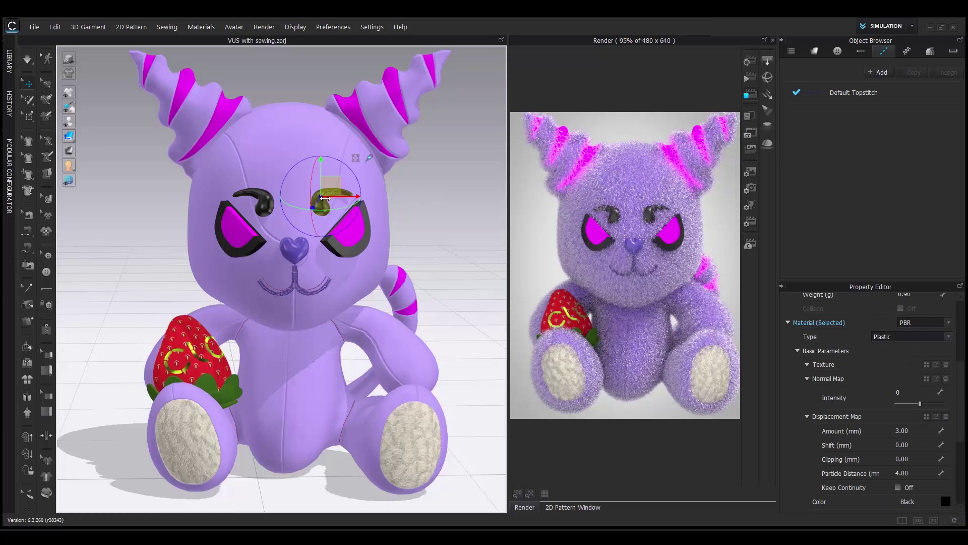
click(266, 201)
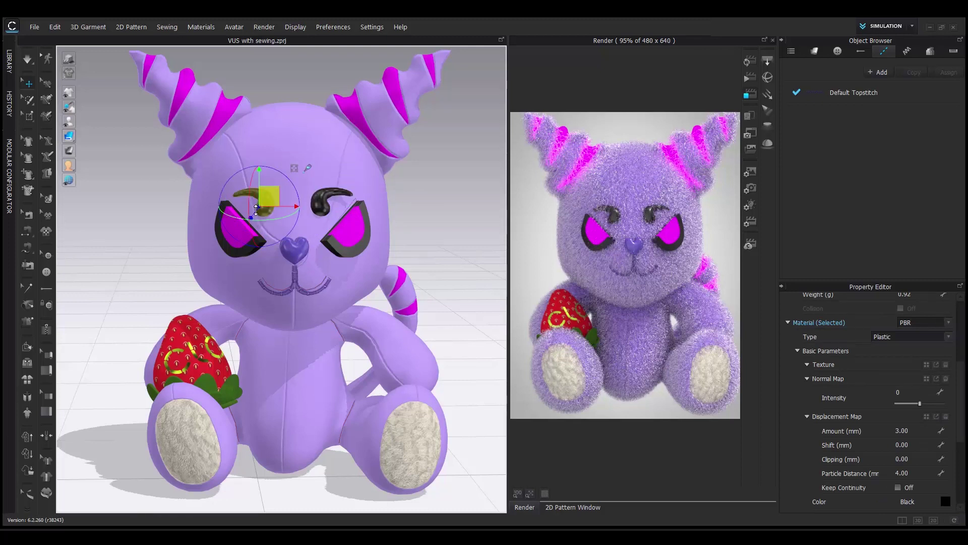
click(428, 244)
right_drag(427, 244, 417, 238)
click(752, 60)
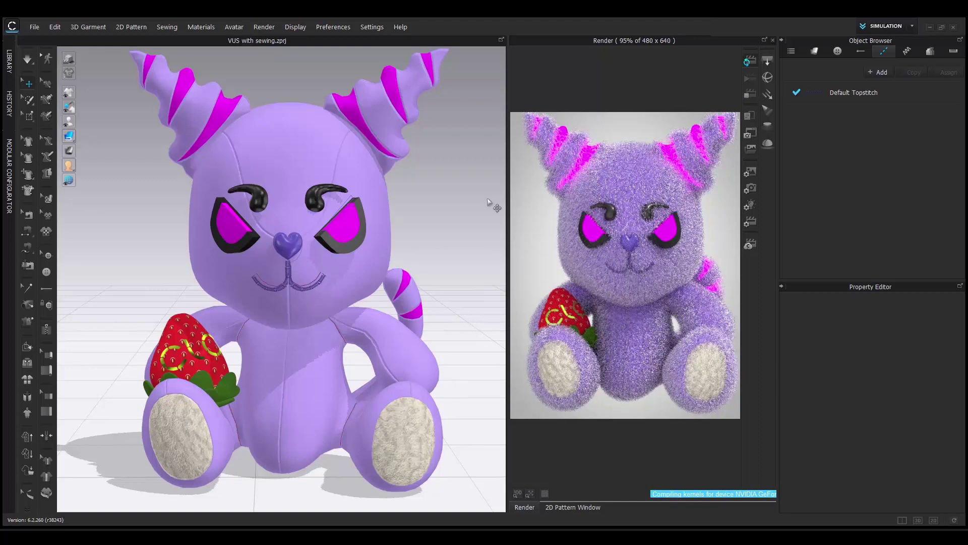
- Pull the eyebrow above the eye opposite the strawberry farther out of the fur, and rerun the preview render
click(327, 196)
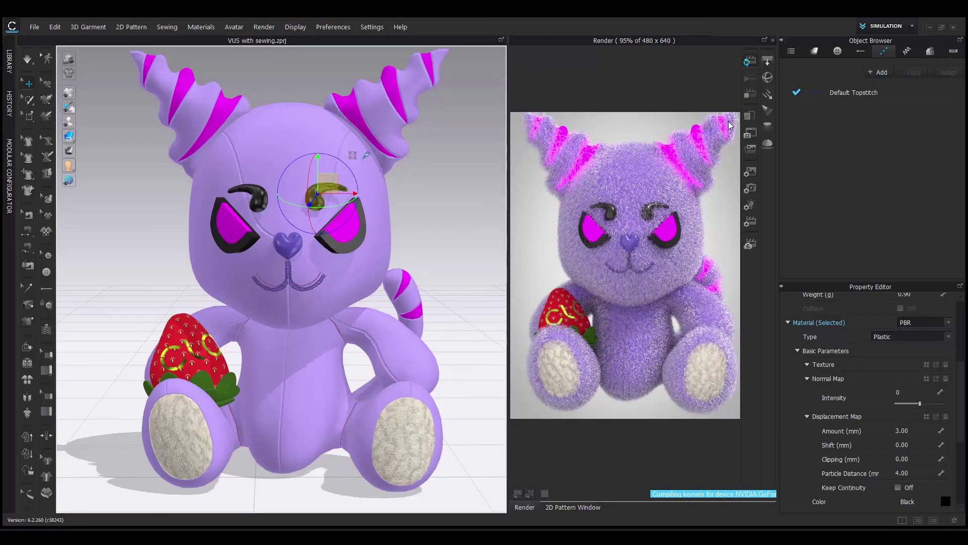
click(750, 62)
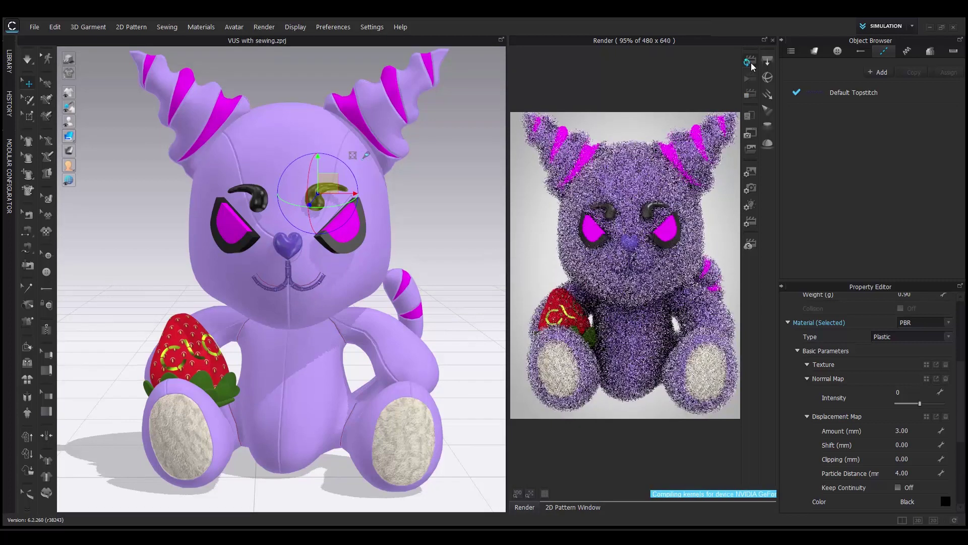
click(750, 93)
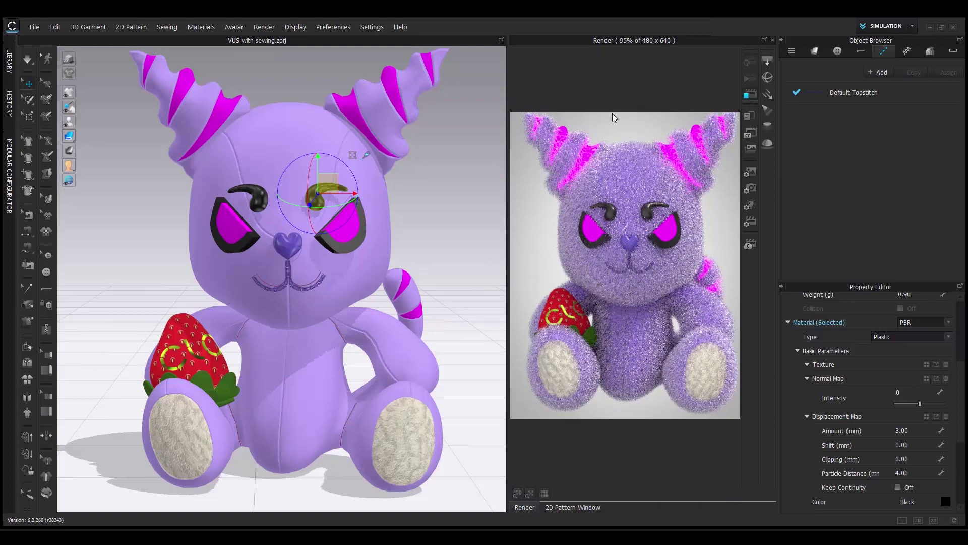
- Add the Backdrop+Neon Light.zprj project from the VUS library folder to the current scene, and deselect the added pieces
right_click(416, 42)
click(440, 72)
scroll(413, 267, down, 2)
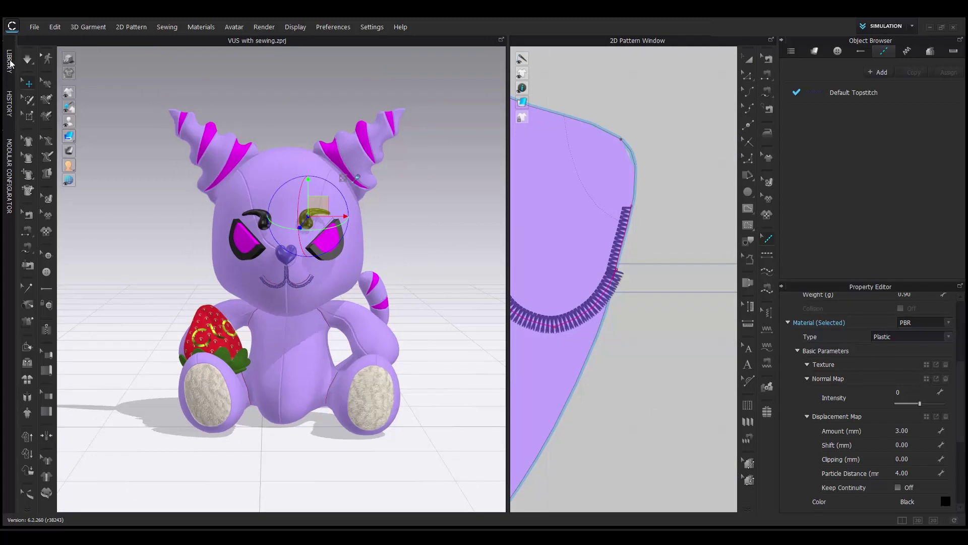
click(9, 61)
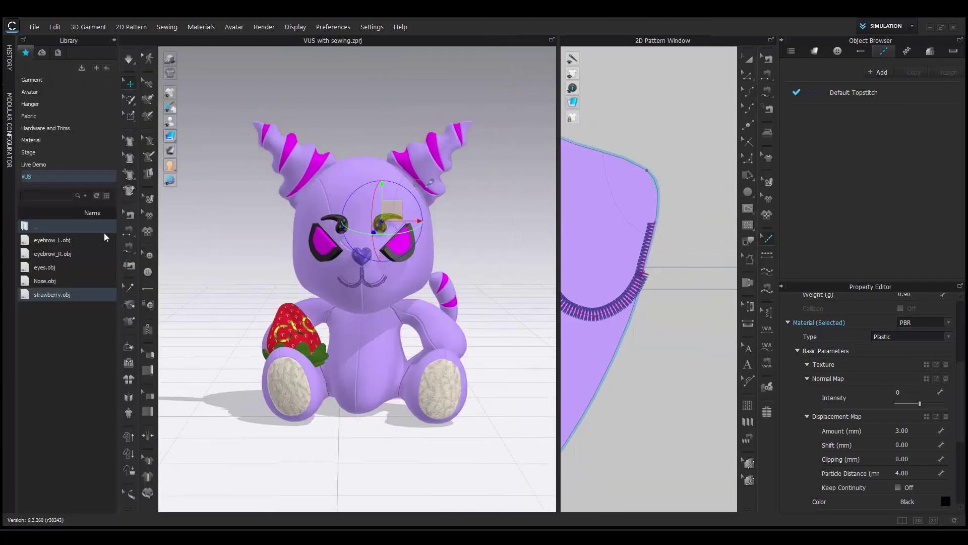
double_click(53, 225)
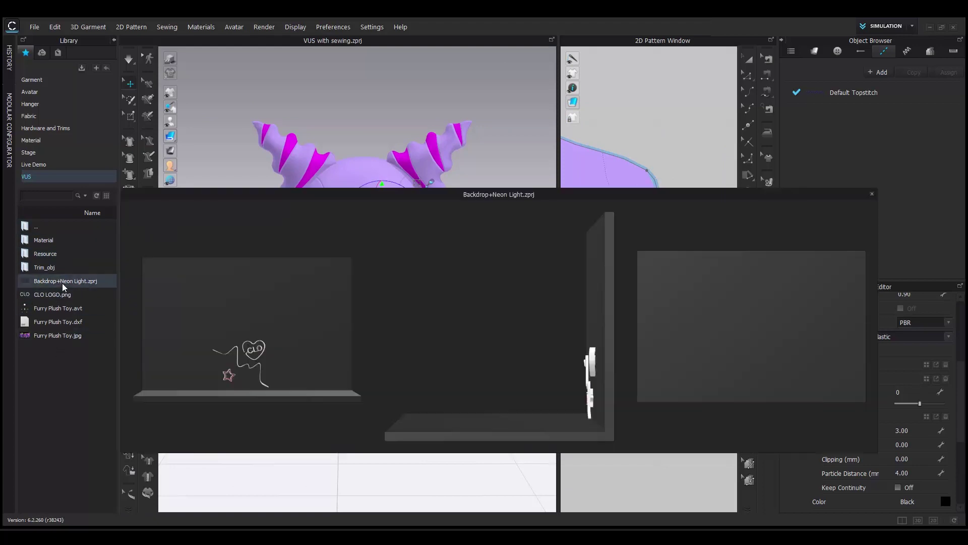
double_click(62, 283)
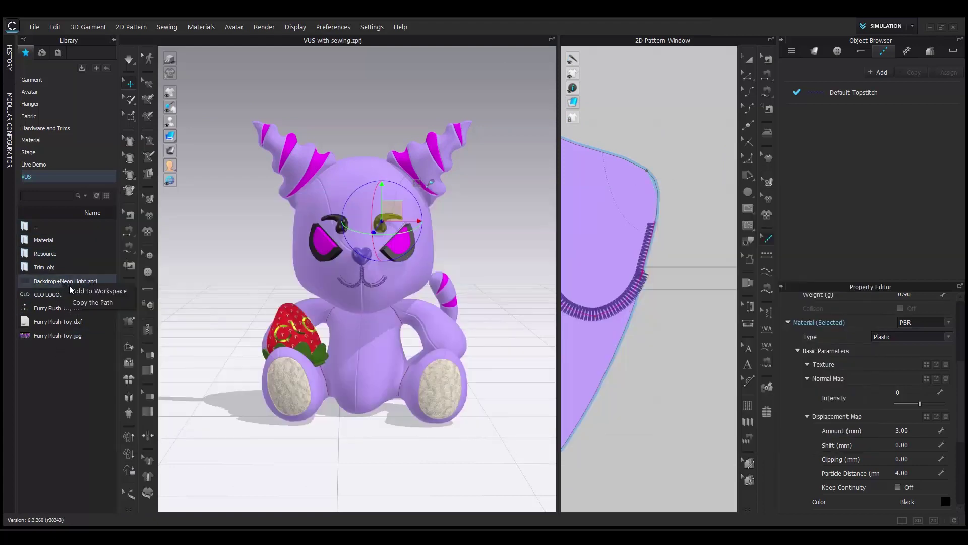
click(475, 363)
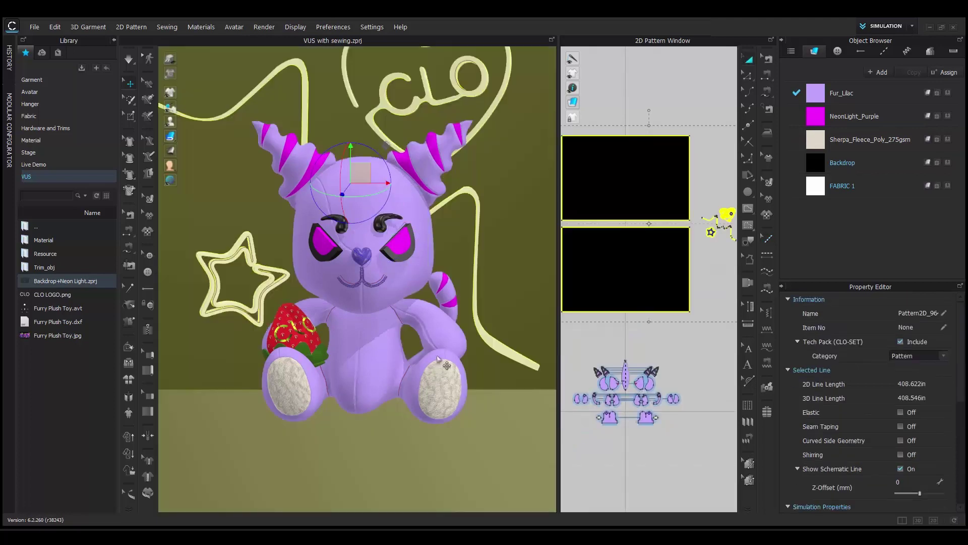
scroll(355, 362, down, 3)
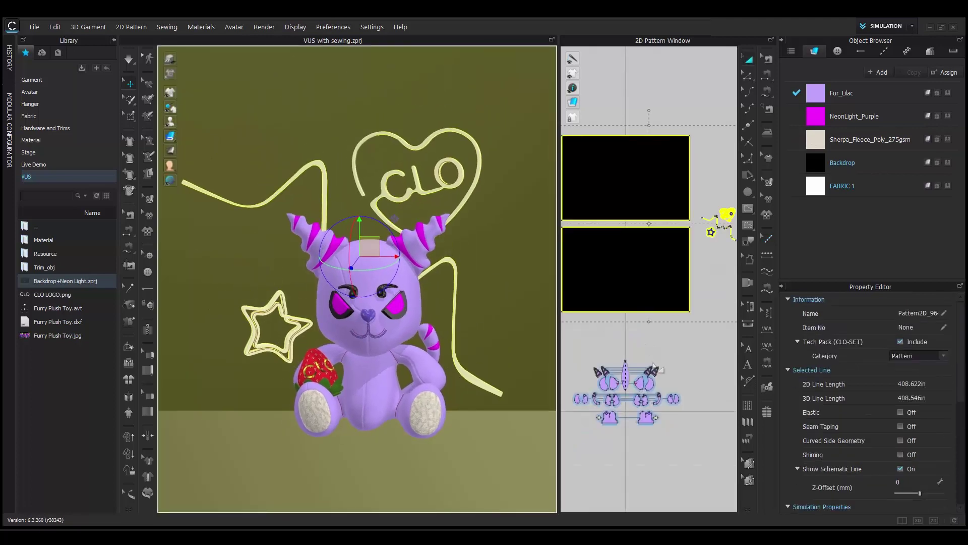
click(649, 362)
scroll(437, 309, up, 1)
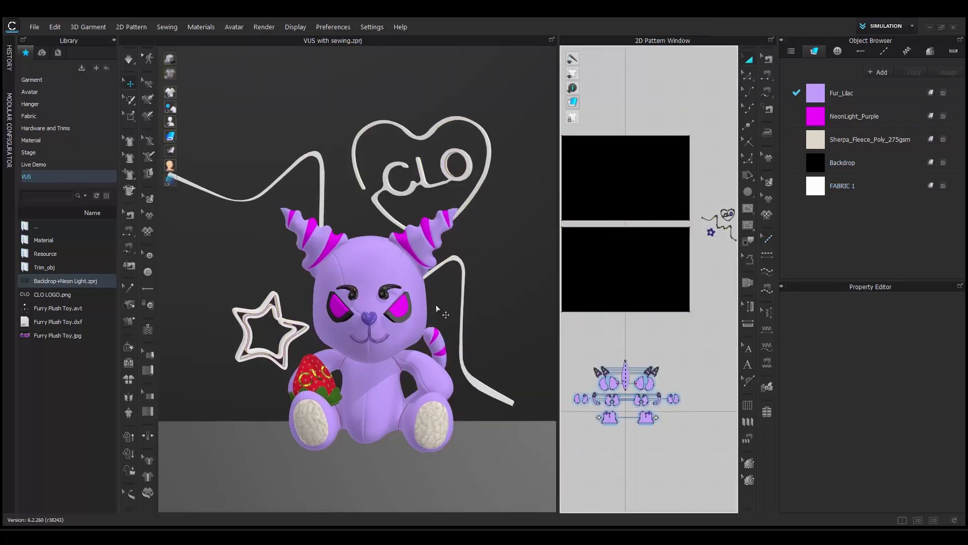
- Open and widen the render view, and examine the dome, spot and IES light properties of the scene
right_click(408, 49)
click(432, 71)
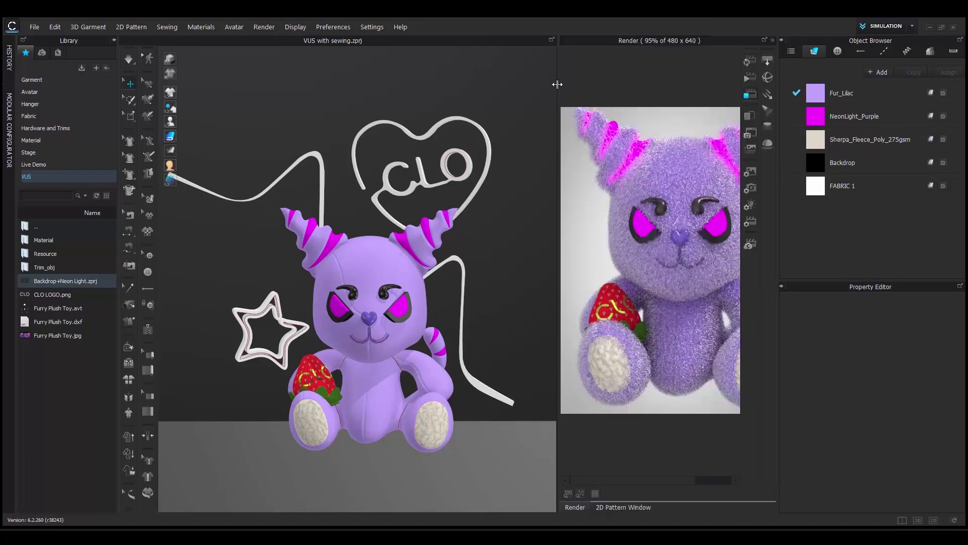
drag(557, 84, 448, 86)
click(750, 205)
drag(961, 337, 961, 349)
scroll(854, 424, down, 5)
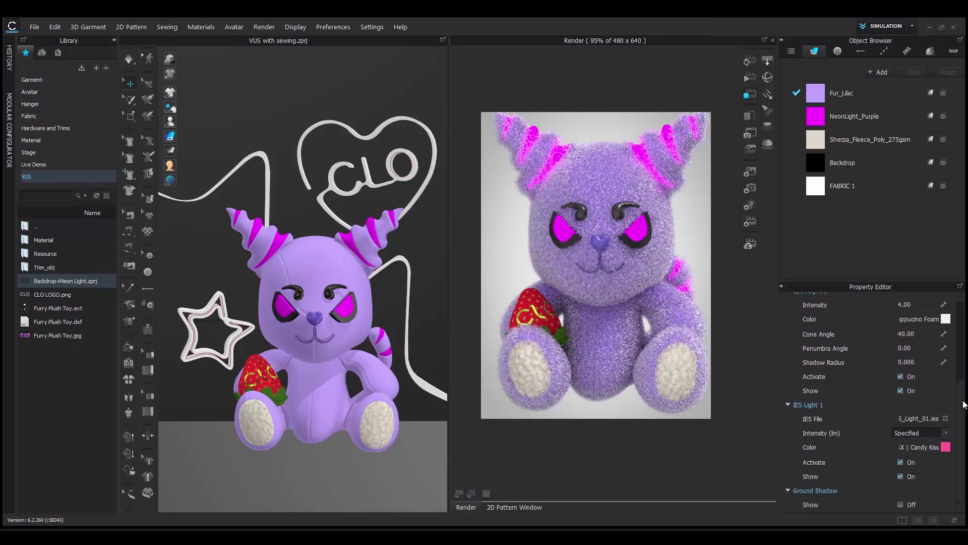
drag(962, 412, 959, 324)
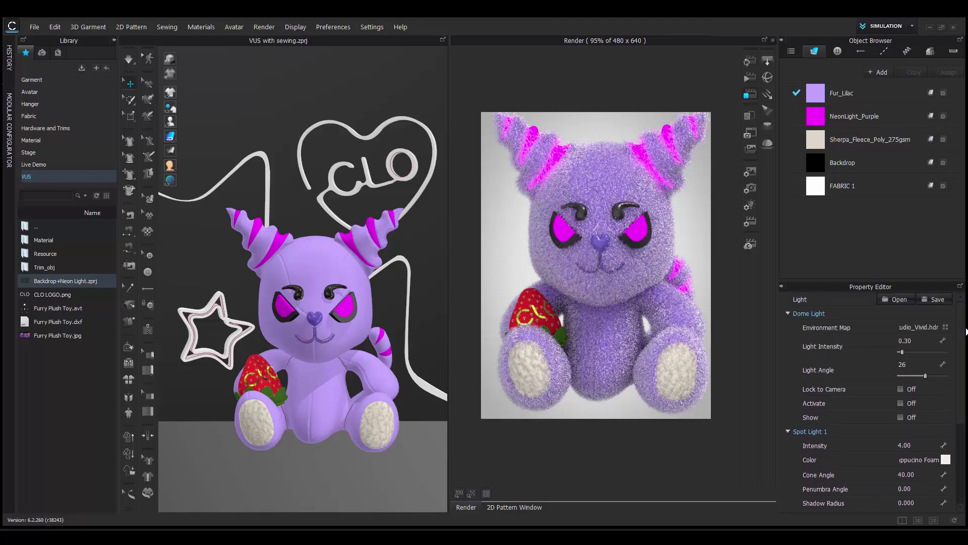
- Render the plush in front of the unlit neon backdrop at 2480 × 3508, and stop the render
click(746, 58)
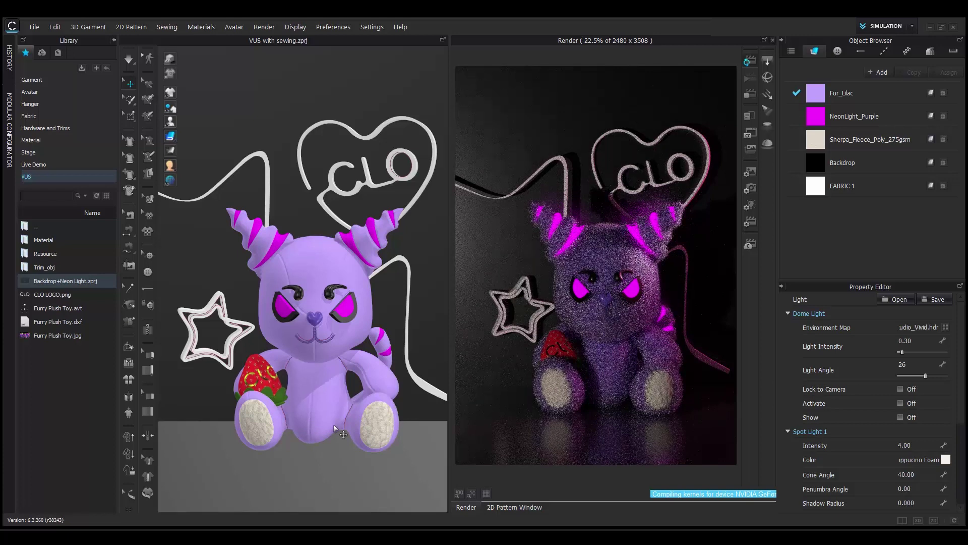
click(750, 94)
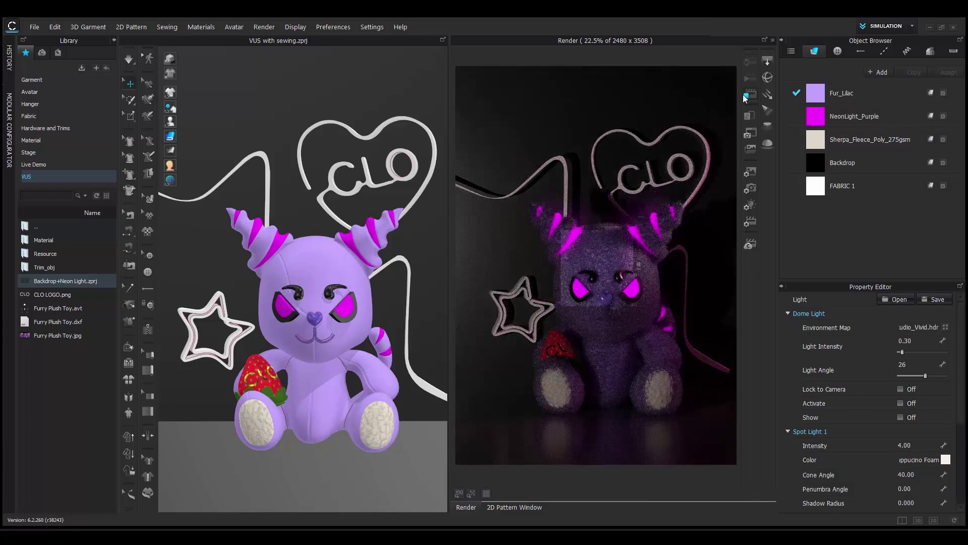
- Check which fabric is assigned to the CLO heart sign, the wavy line and the star
click(439, 176)
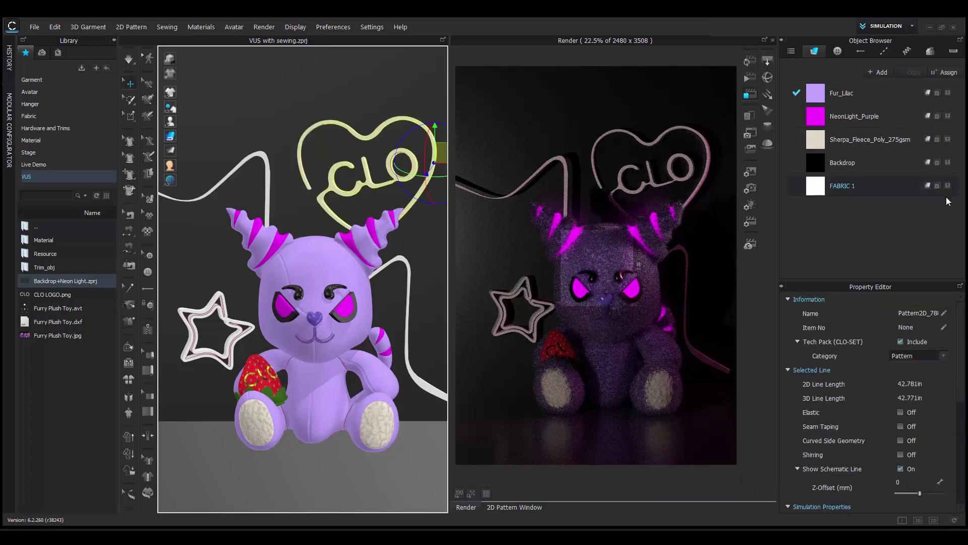
click(269, 172)
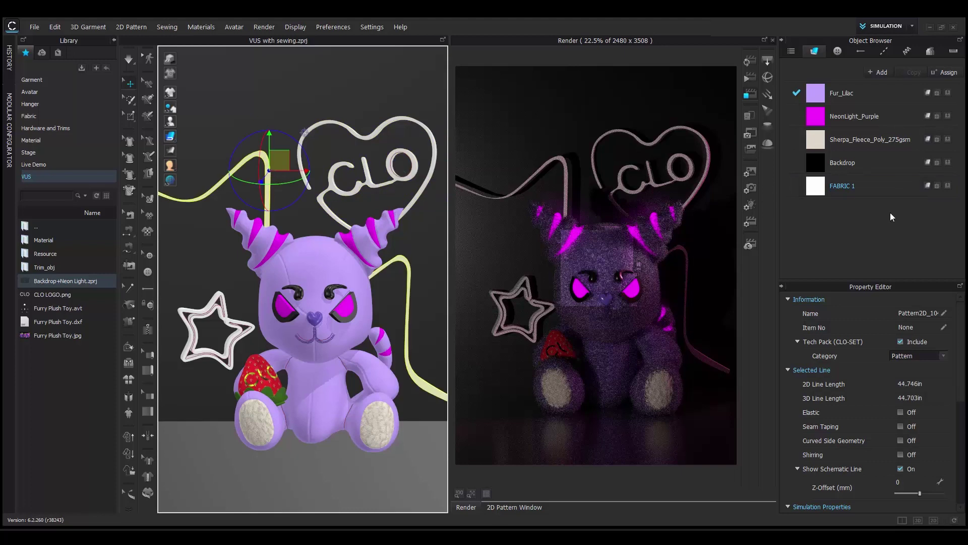
click(240, 345)
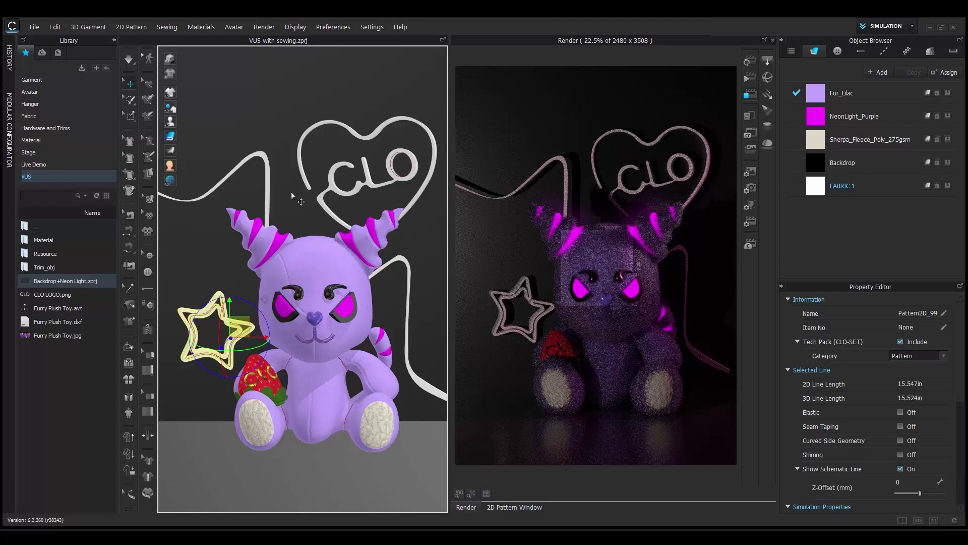
- Replace FABRIC 1 on the neon signs with NeonLight_Green.zfab from the Material folder, and examine its material settings
double_click(63, 237)
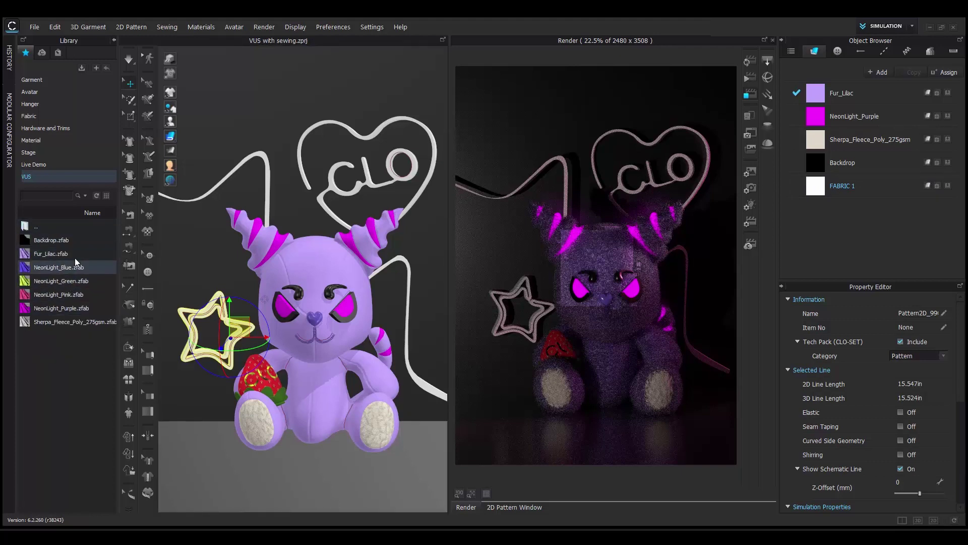
drag(26, 280, 818, 183)
click(812, 193)
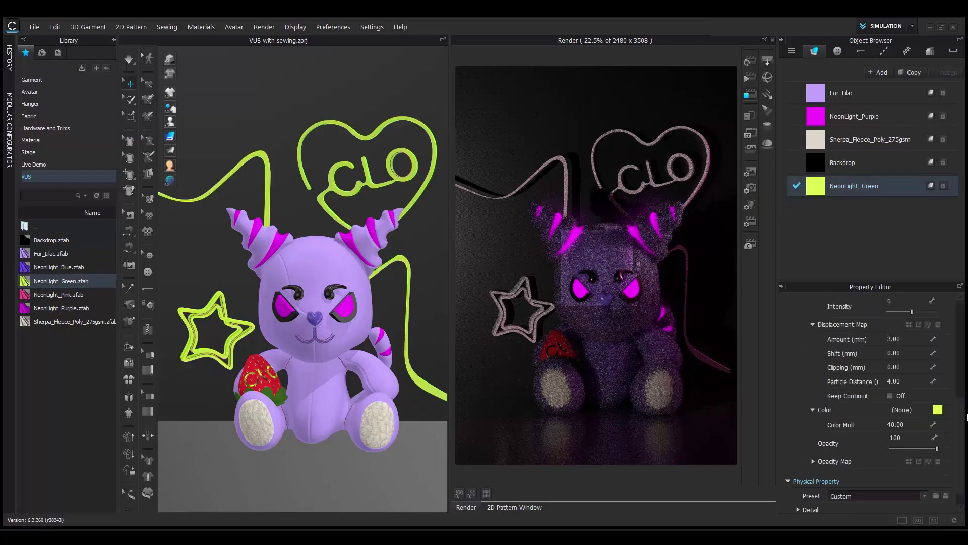
drag(961, 406, 960, 319)
scroll(873, 385, down, 3)
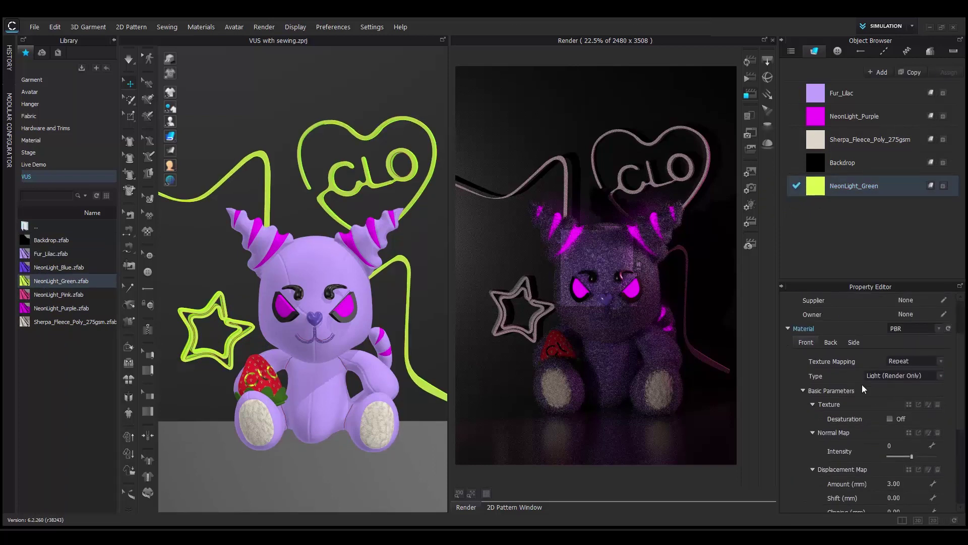
drag(963, 361, 963, 428)
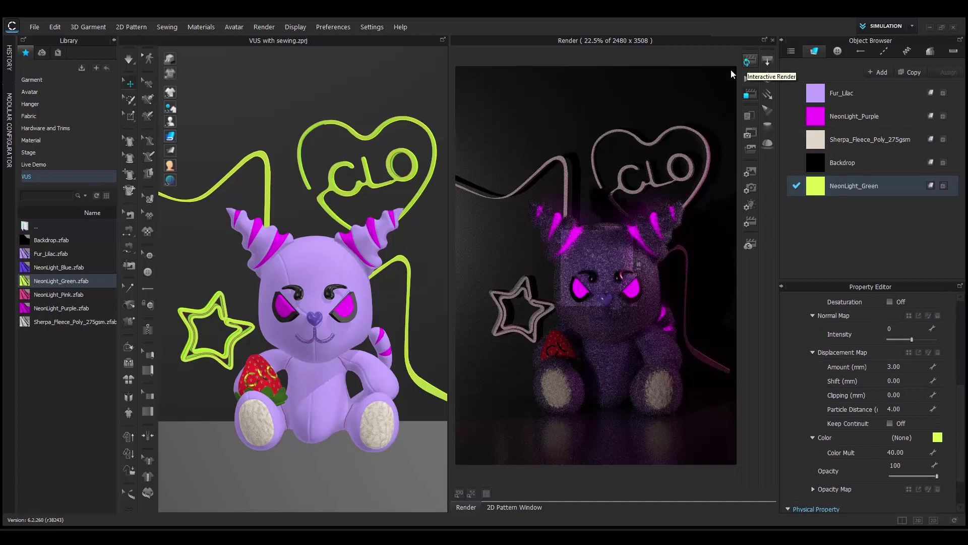
- Add the NeonLight_Pink and NeonLight_Blue fabrics, assigning pink to the wavy line and blue to the star
click(269, 175)
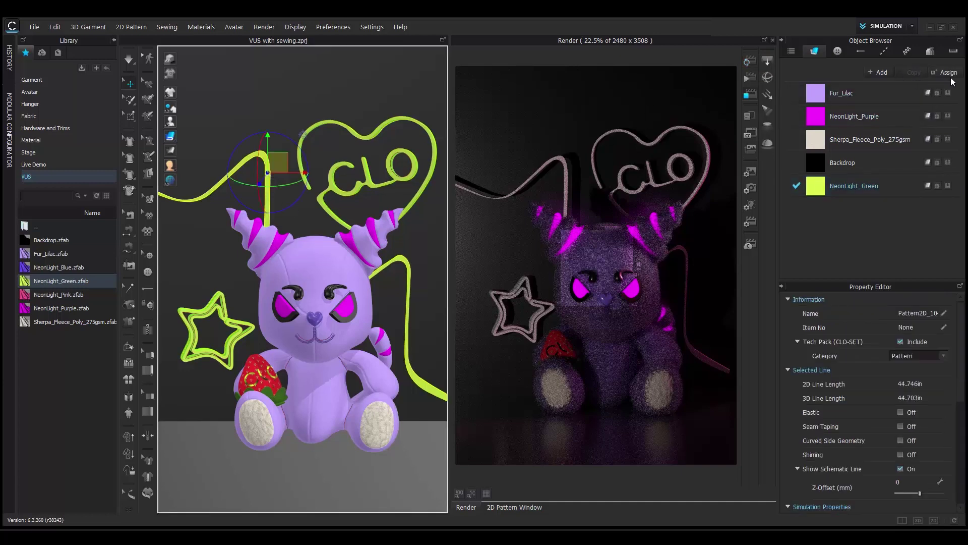
drag(58, 294, 813, 210)
click(231, 339)
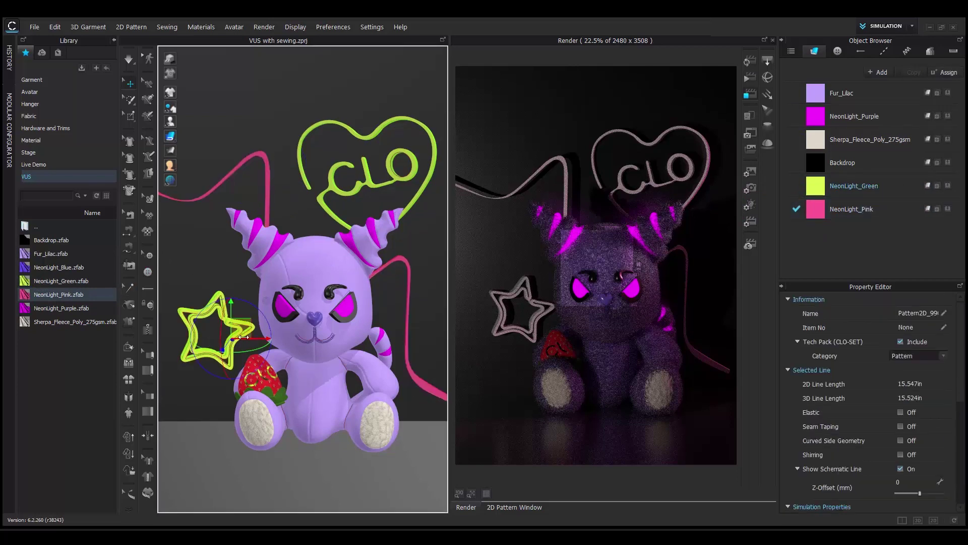
click(946, 73)
drag(59, 267, 810, 241)
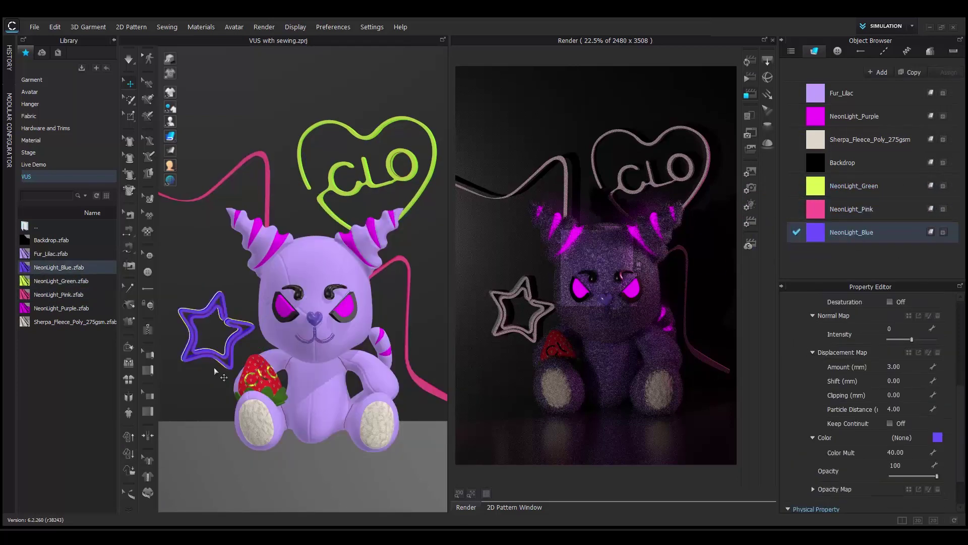
- Examine the NeonLight_Blue fabric's material type, color and color multiplier on its front and side surfaces
scroll(959, 405, up, 5)
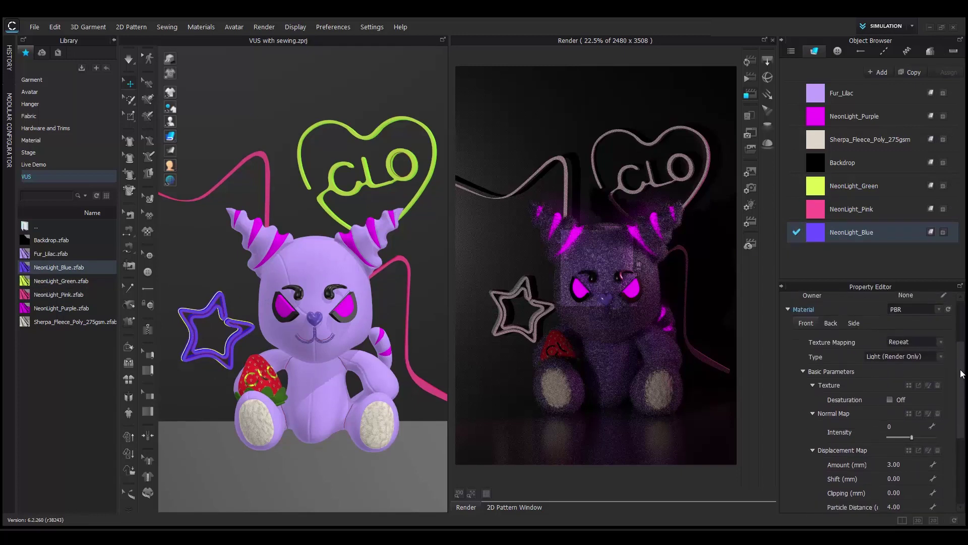
click(852, 319)
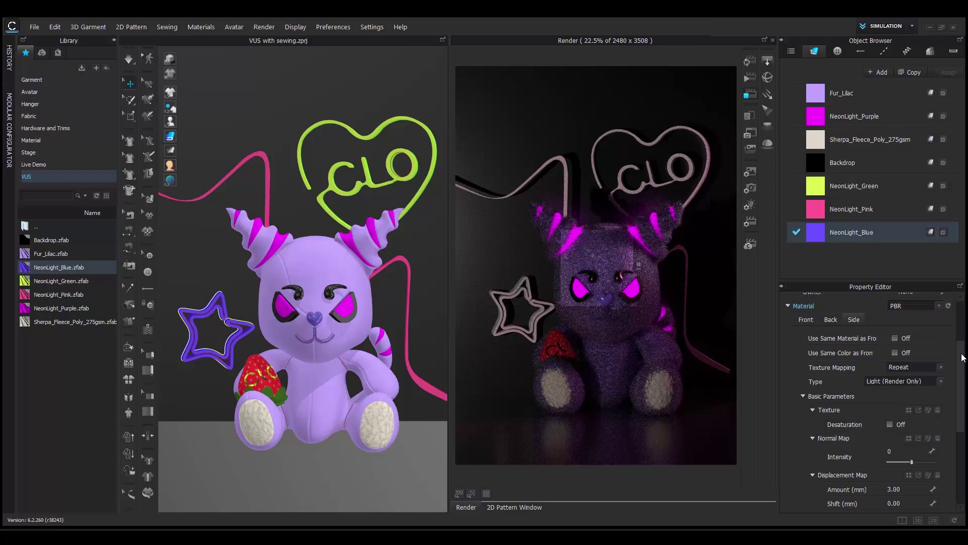
scroll(962, 357, down, 6)
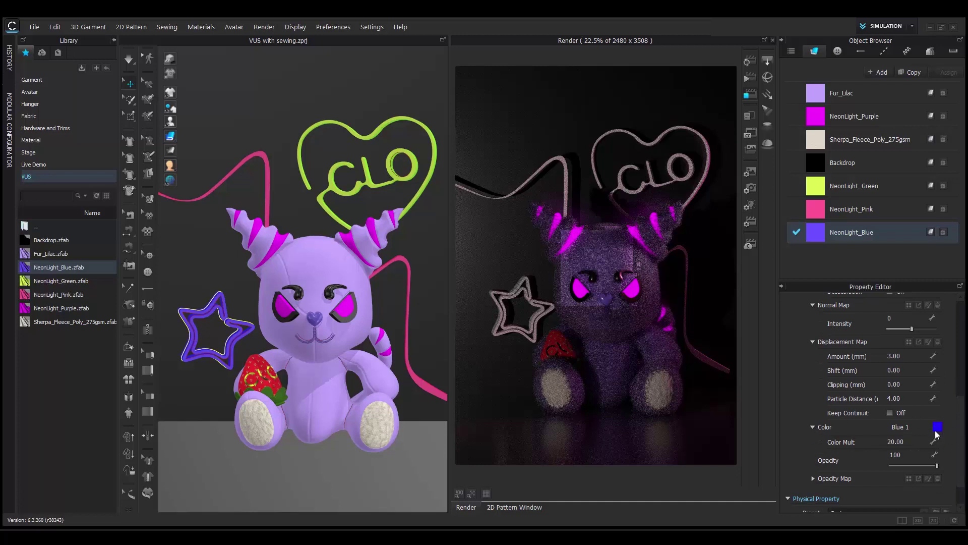
scroll(792, 383, up, 8)
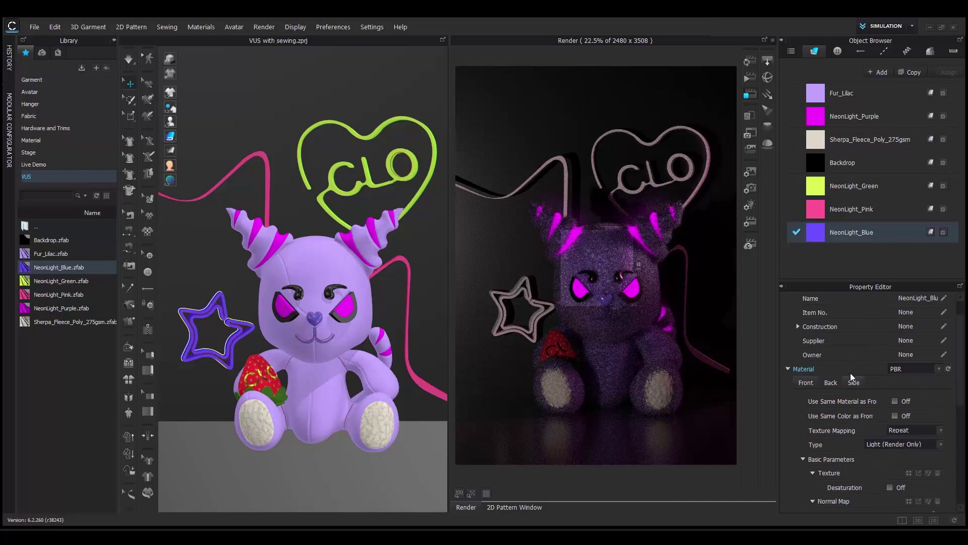
scroll(963, 418, down, 6)
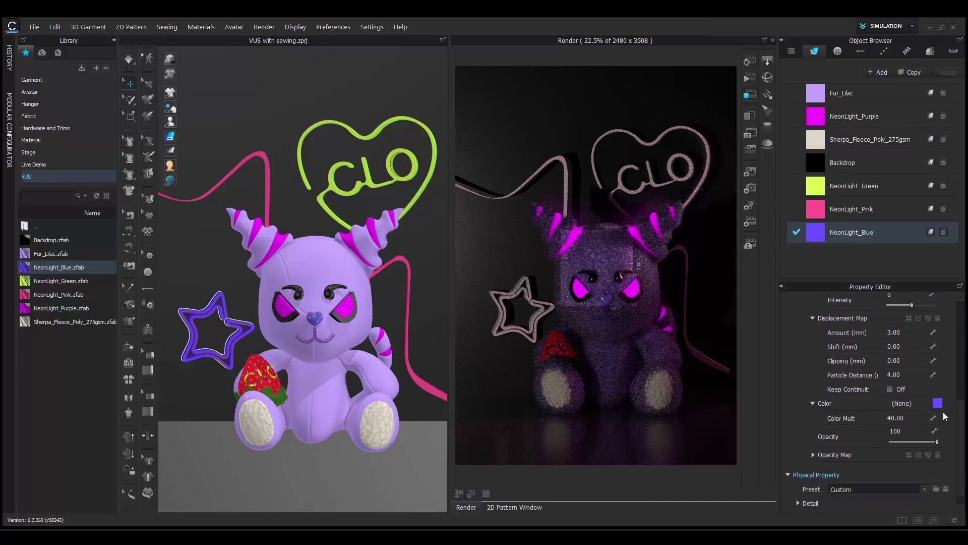
- Render the plush with the lit green, pink and blue neon signs, and stop the render
click(750, 62)
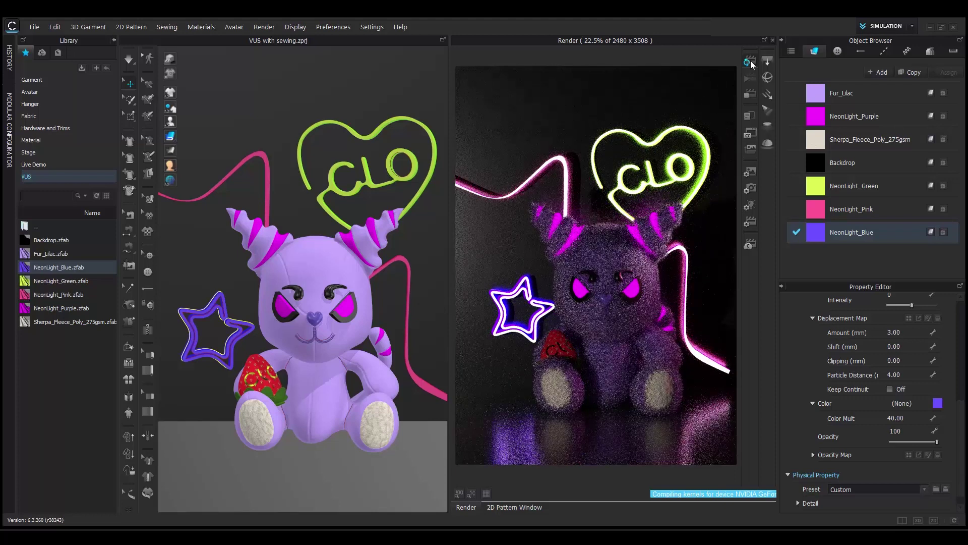
click(750, 62)
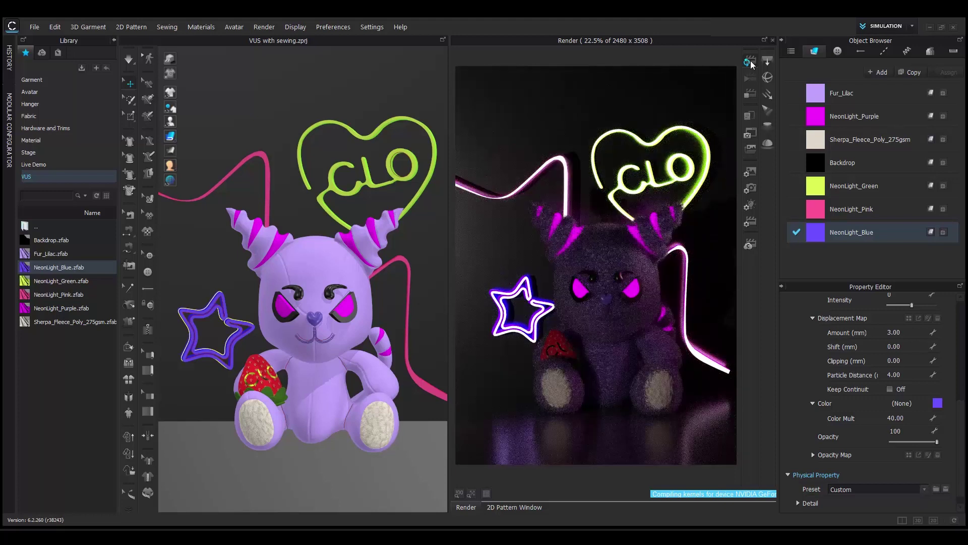
click(749, 96)
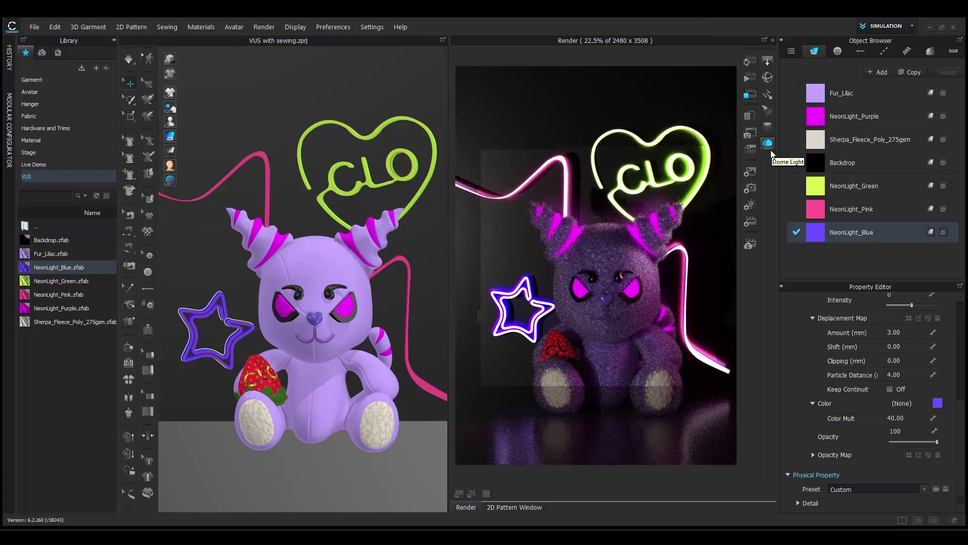
- Add a sphere light and move it up and out beside the plush, on the strawberry side
click(768, 78)
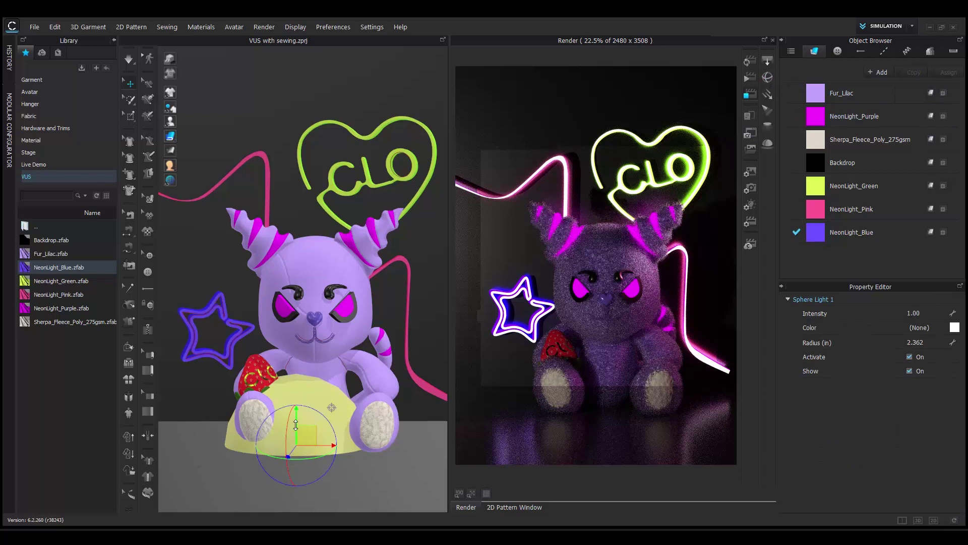
drag(298, 410, 302, 274)
drag(318, 311, 197, 304)
- Move the sphere light slightly forward from the backdrop so that it sits in front of the star
scroll(197, 304, up, 1)
scroll(217, 305, down, 4)
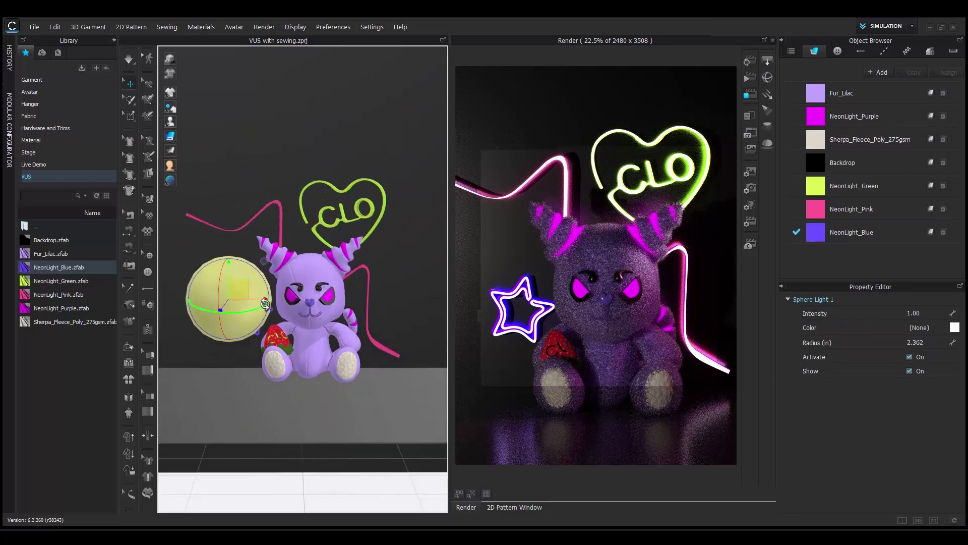
right_drag(265, 304, 260, 338)
right_click(260, 338)
key(Escape)
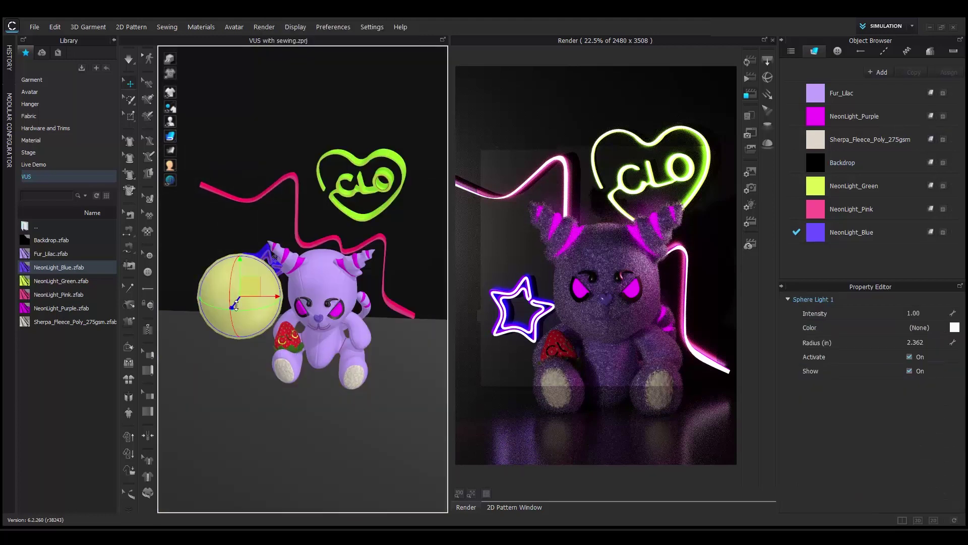
scroll(333, 398, down, 2)
right_drag(335, 397, 335, 365)
drag(256, 247, 241, 289)
right_drag(299, 362, 290, 342)
middle_drag(304, 342, 308, 374)
scroll(307, 374, up, 2)
- Set the sphere light's intensity to 3.00 and its color to Blue 1
click(932, 313)
text(3)
click(957, 328)
click(427, 280)
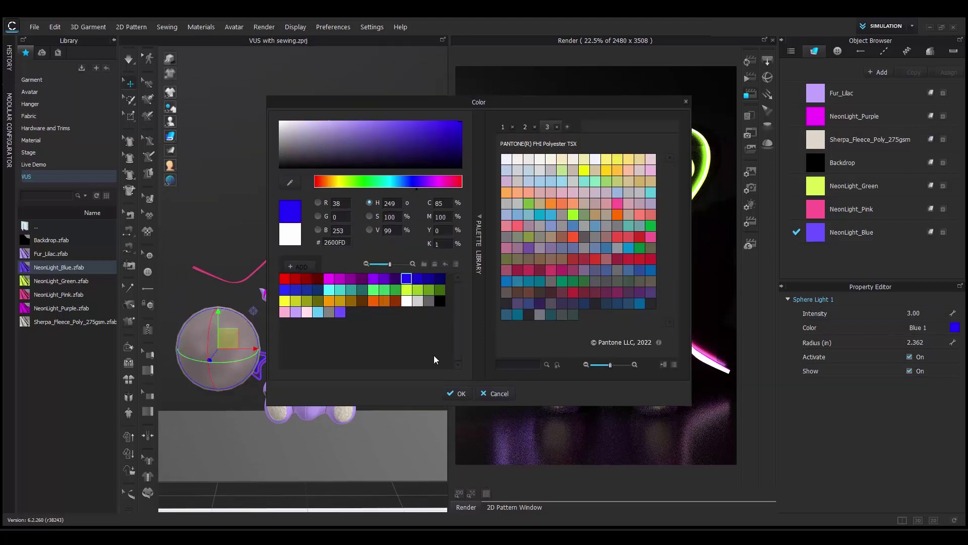
click(451, 396)
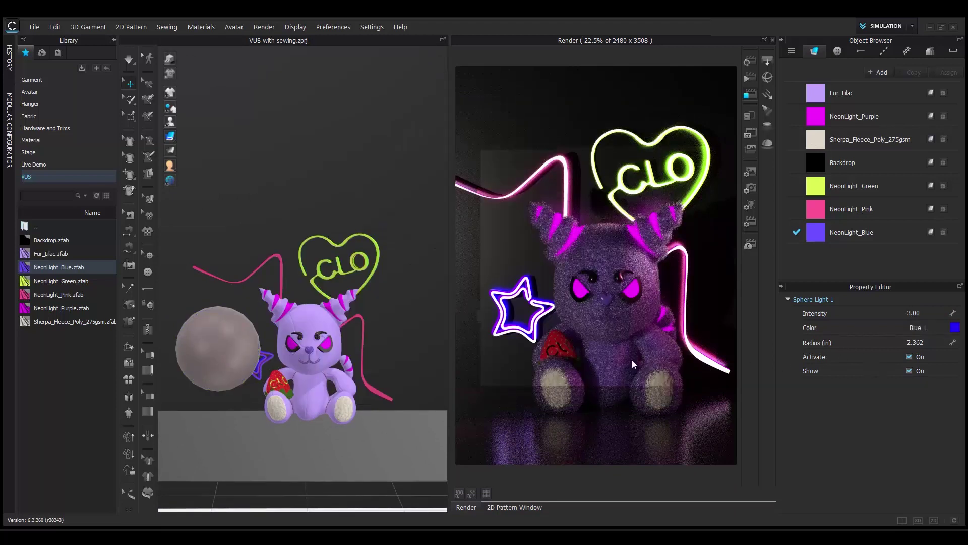
- Frame the plush and neon signs, render them with the blue sphere light, and stop the render
scroll(238, 338, up, 4)
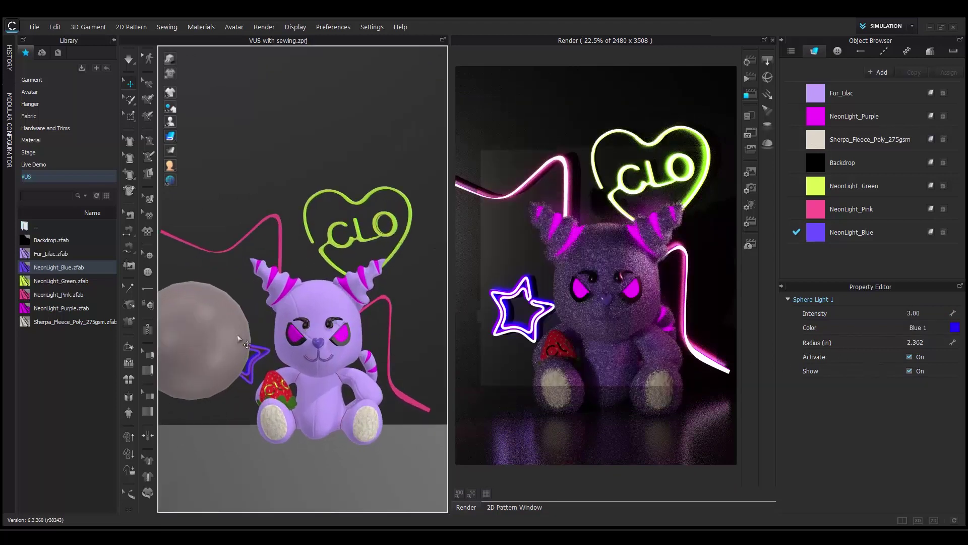
scroll(349, 332, up, 4)
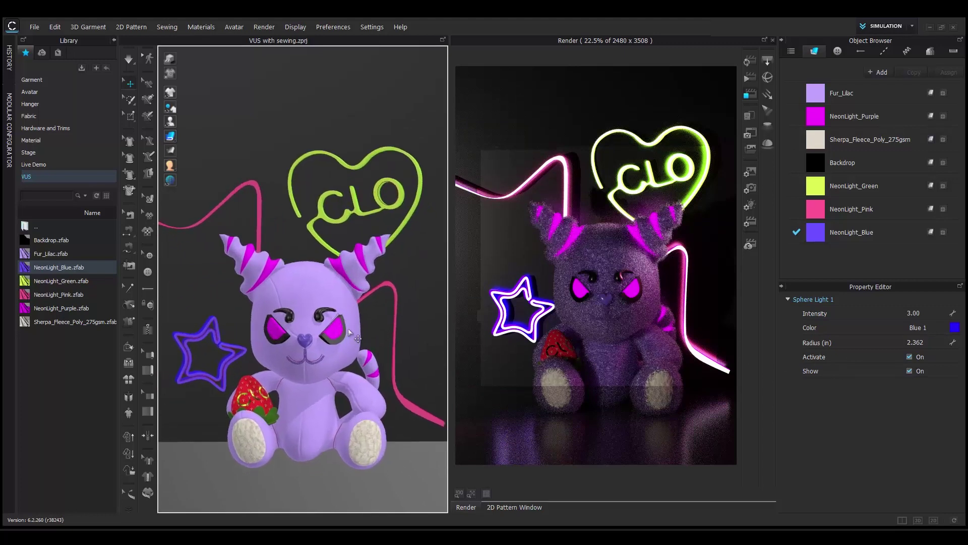
click(756, 58)
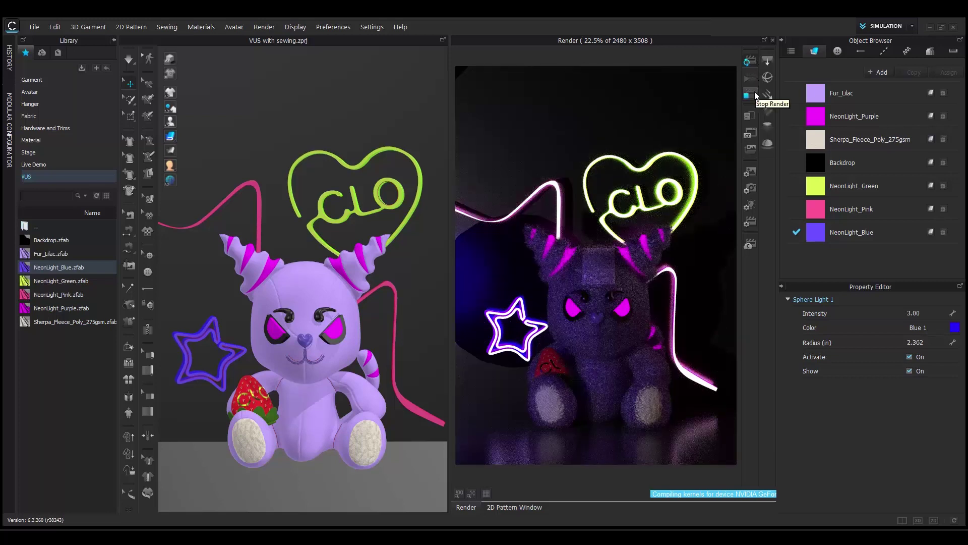
click(755, 95)
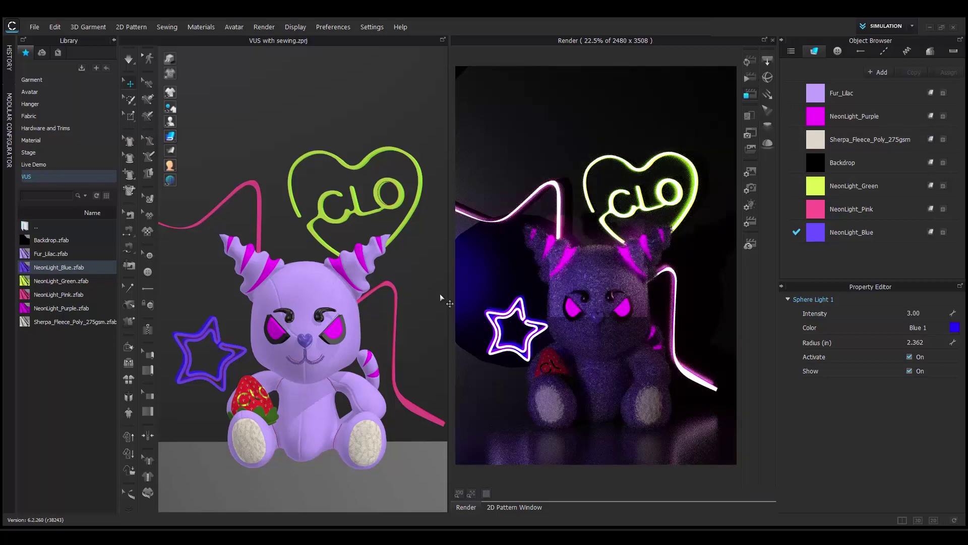
- Turn off the Show option of the sphere light and start an interactive render
middle_drag(307, 331, 409, 323)
click(186, 329)
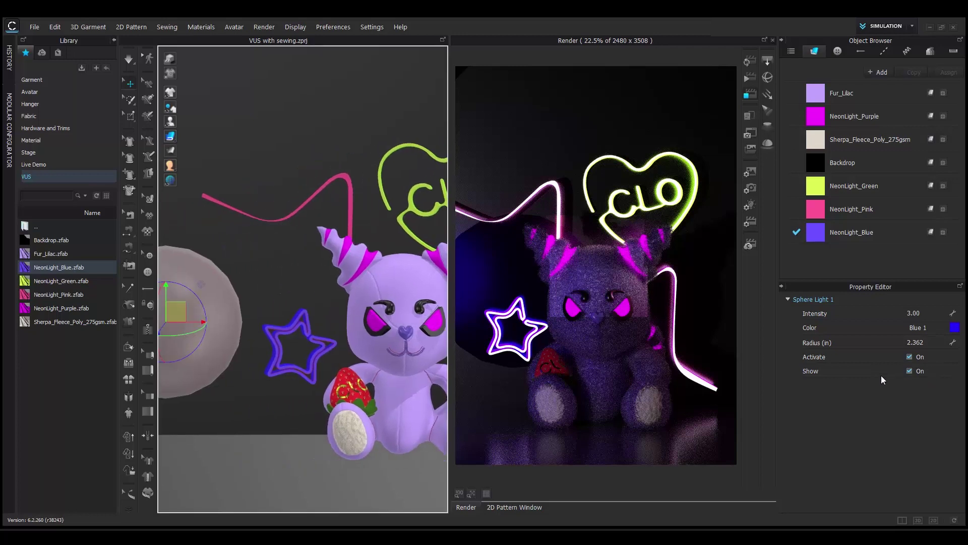
click(909, 371)
click(749, 61)
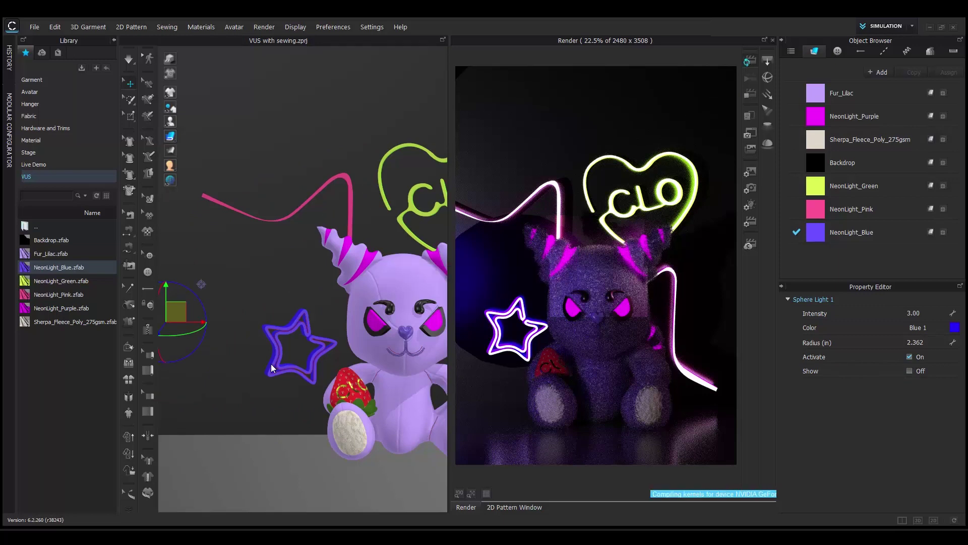
- Move the sphere light closer to the plush and lower, next to the star, and reframe the plush close up
scroll(290, 352, down, 2)
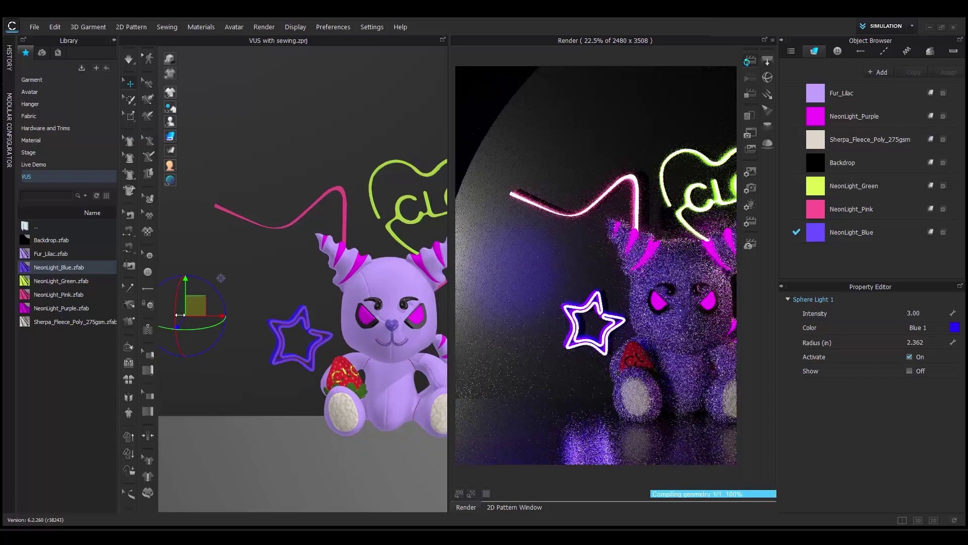
drag(213, 316, 290, 316)
drag(250, 291, 252, 324)
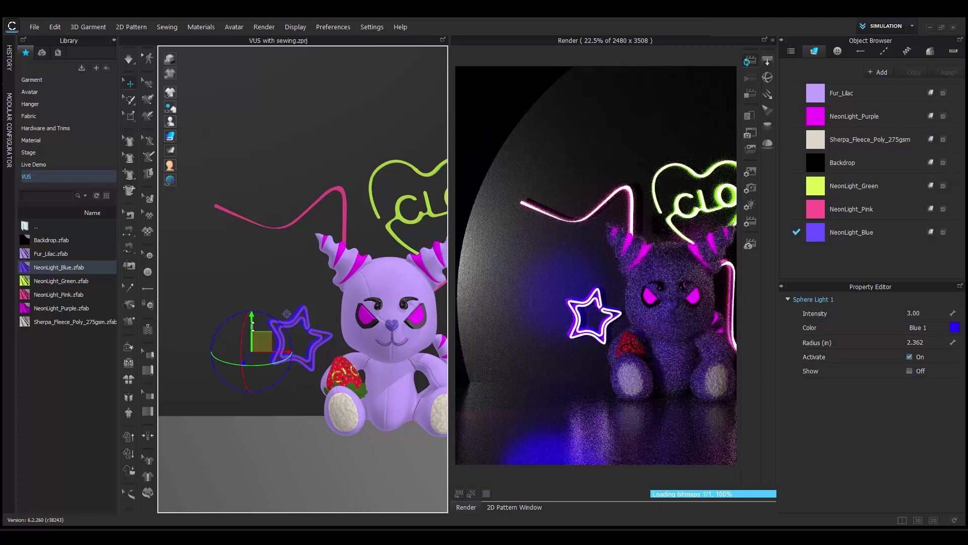
drag(252, 329, 288, 360)
right_drag(393, 337, 310, 328)
scroll(309, 329, up, 5)
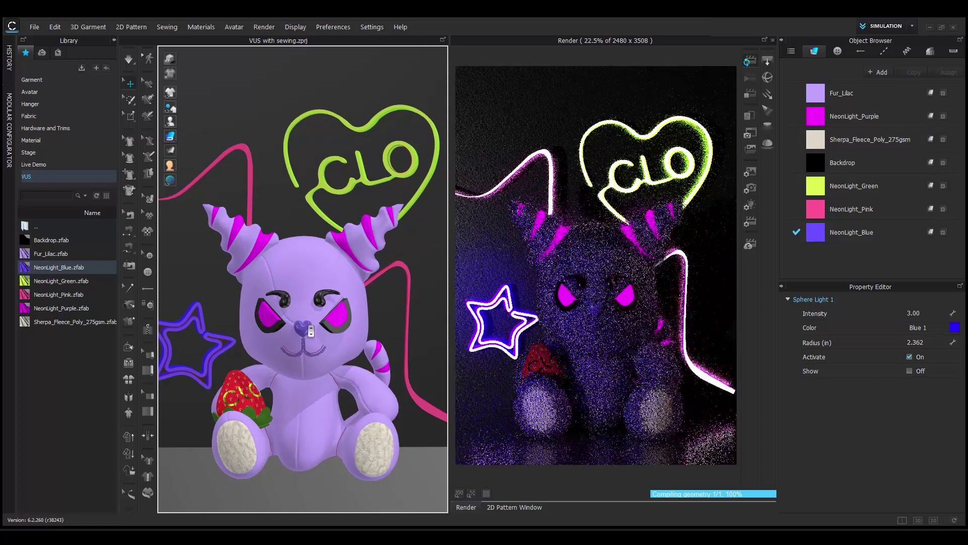
scroll(307, 325, up, 2)
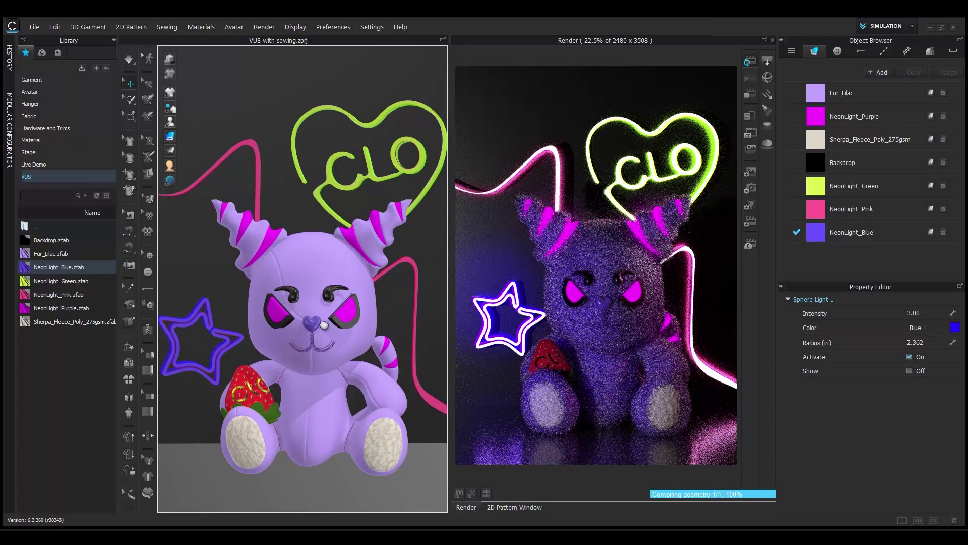
- Review the spot, IES and sphere light properties of the scene, and stop the interactive render
click(751, 205)
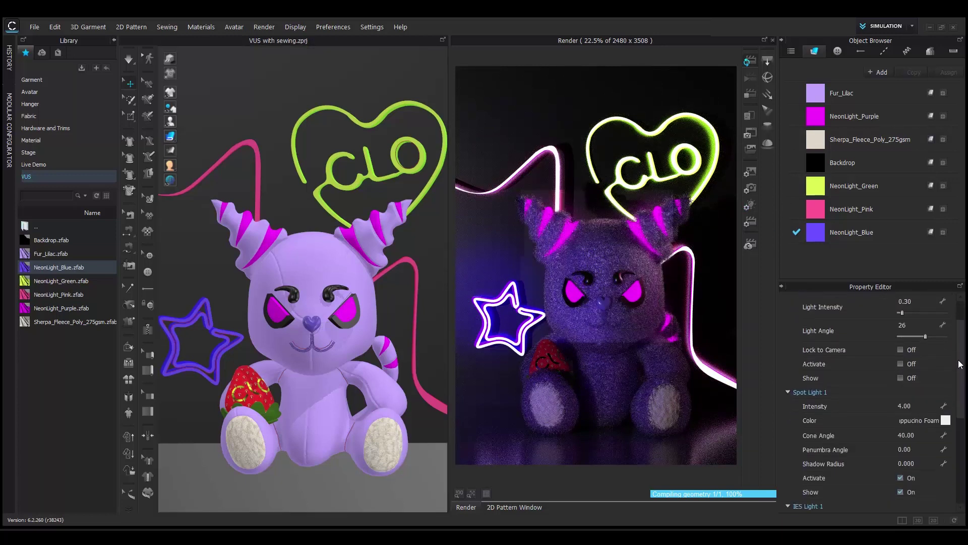
scroll(959, 367, down, 5)
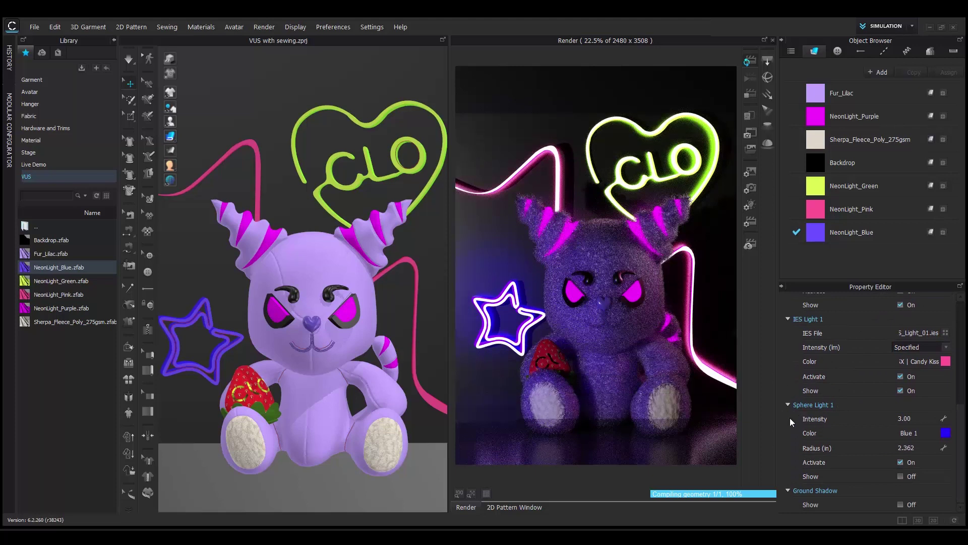
scroll(802, 394, up, 4)
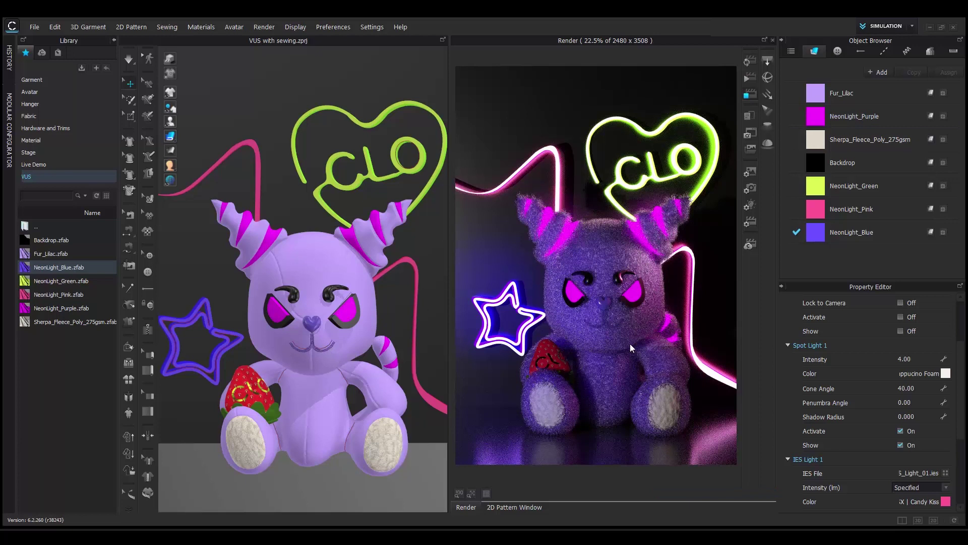
- Open the render properties and review the engine, finish condition and quality settings
click(750, 222)
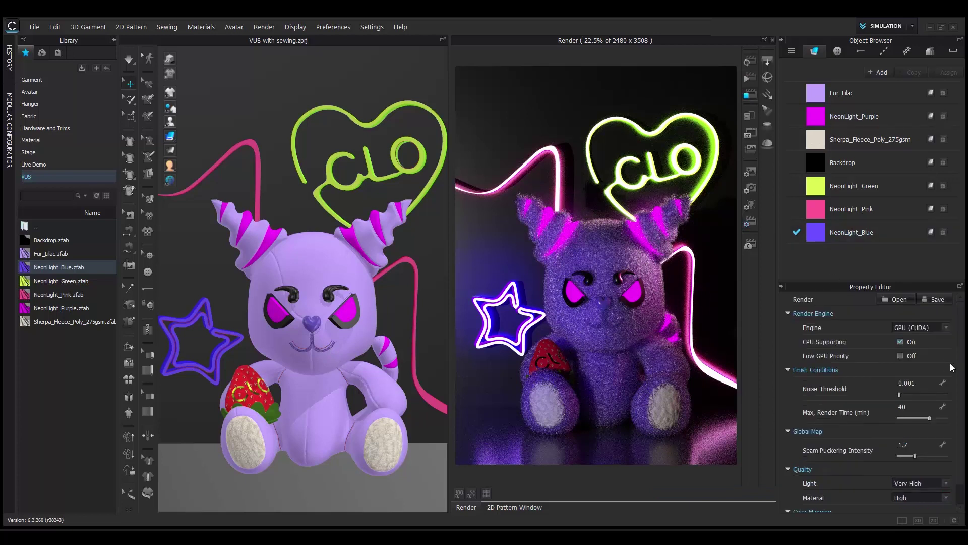
scroll(962, 362, down, 1)
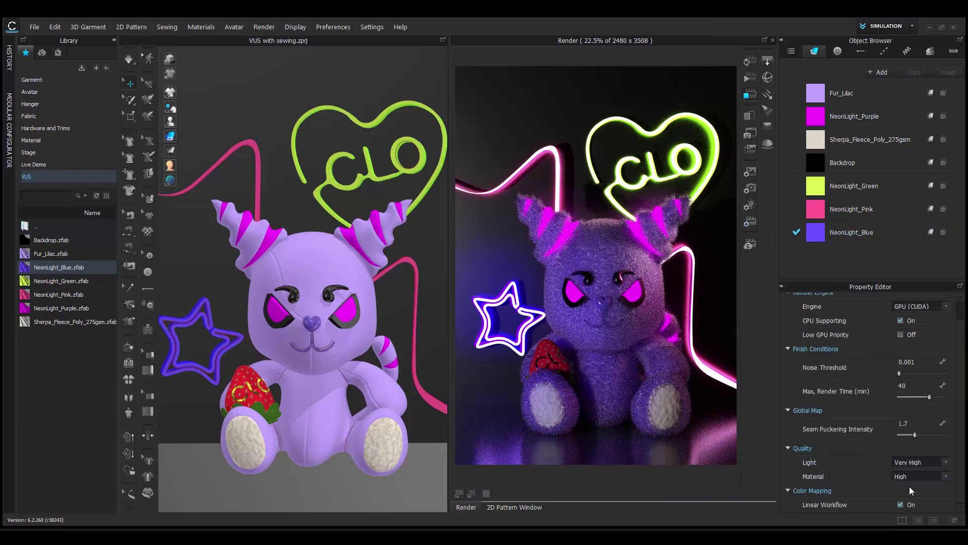